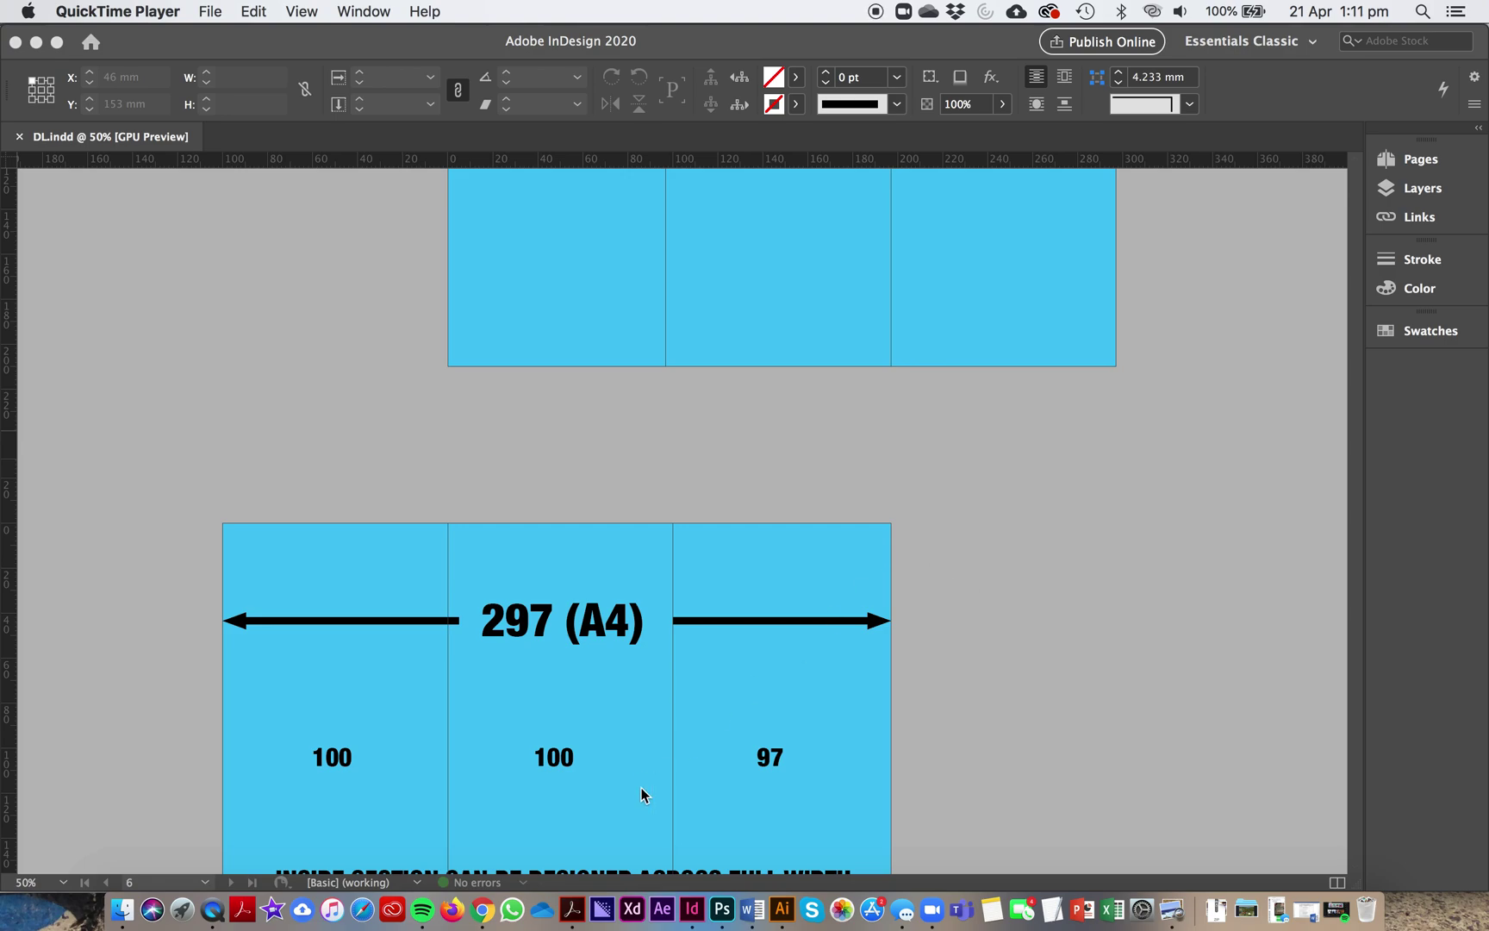
- Switch to Chrome and Preview to examine the layout and panel order of the sample trifold brochures
click(488, 905)
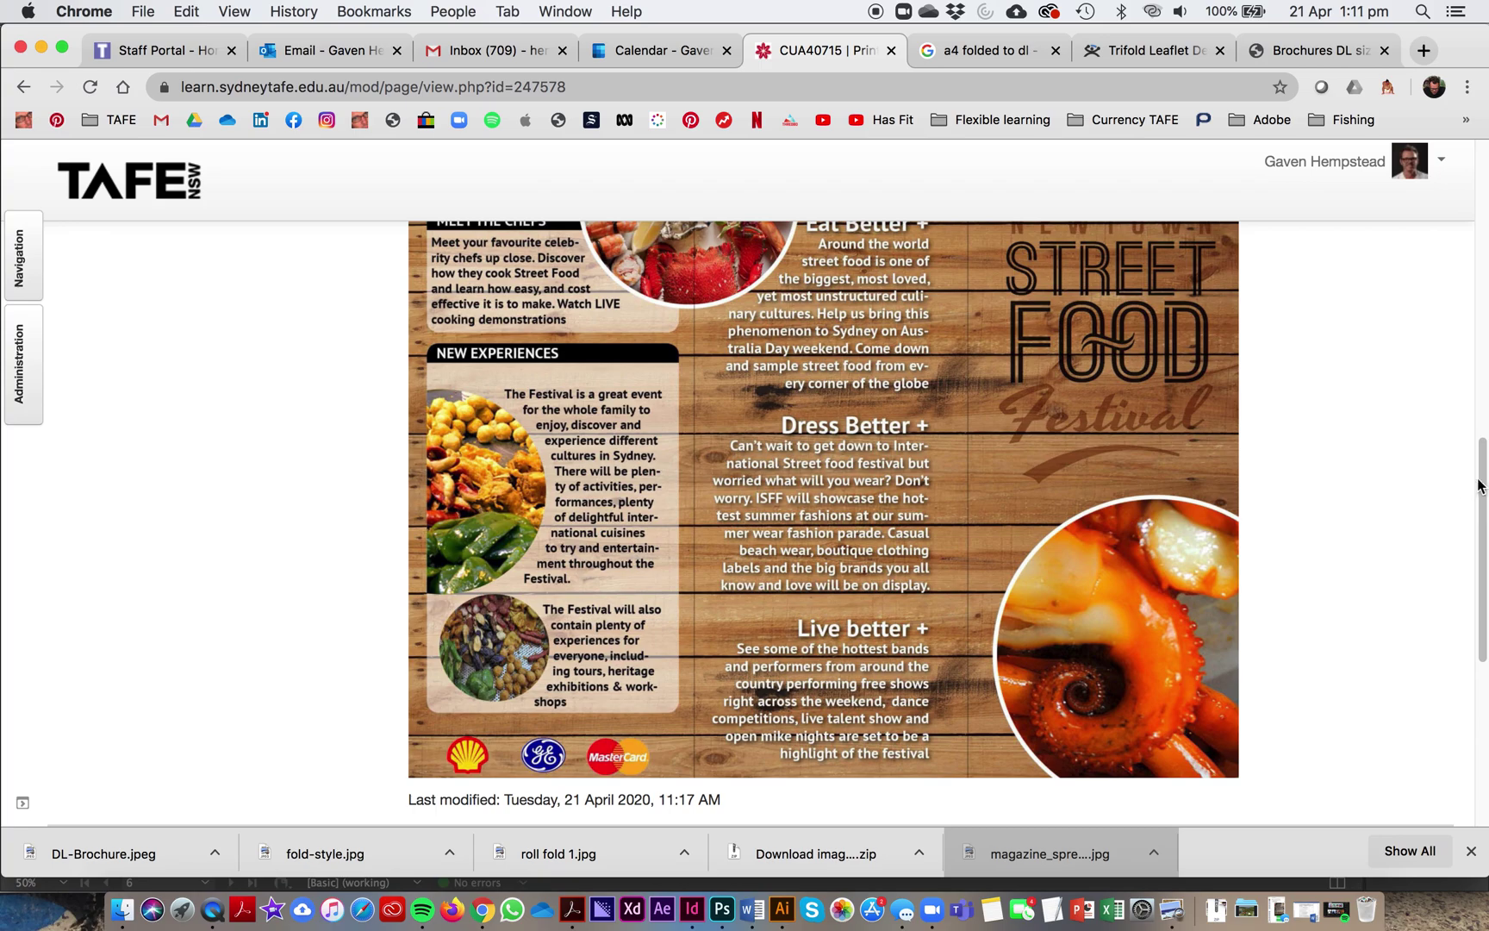
scroll(1473, 465, up, 2)
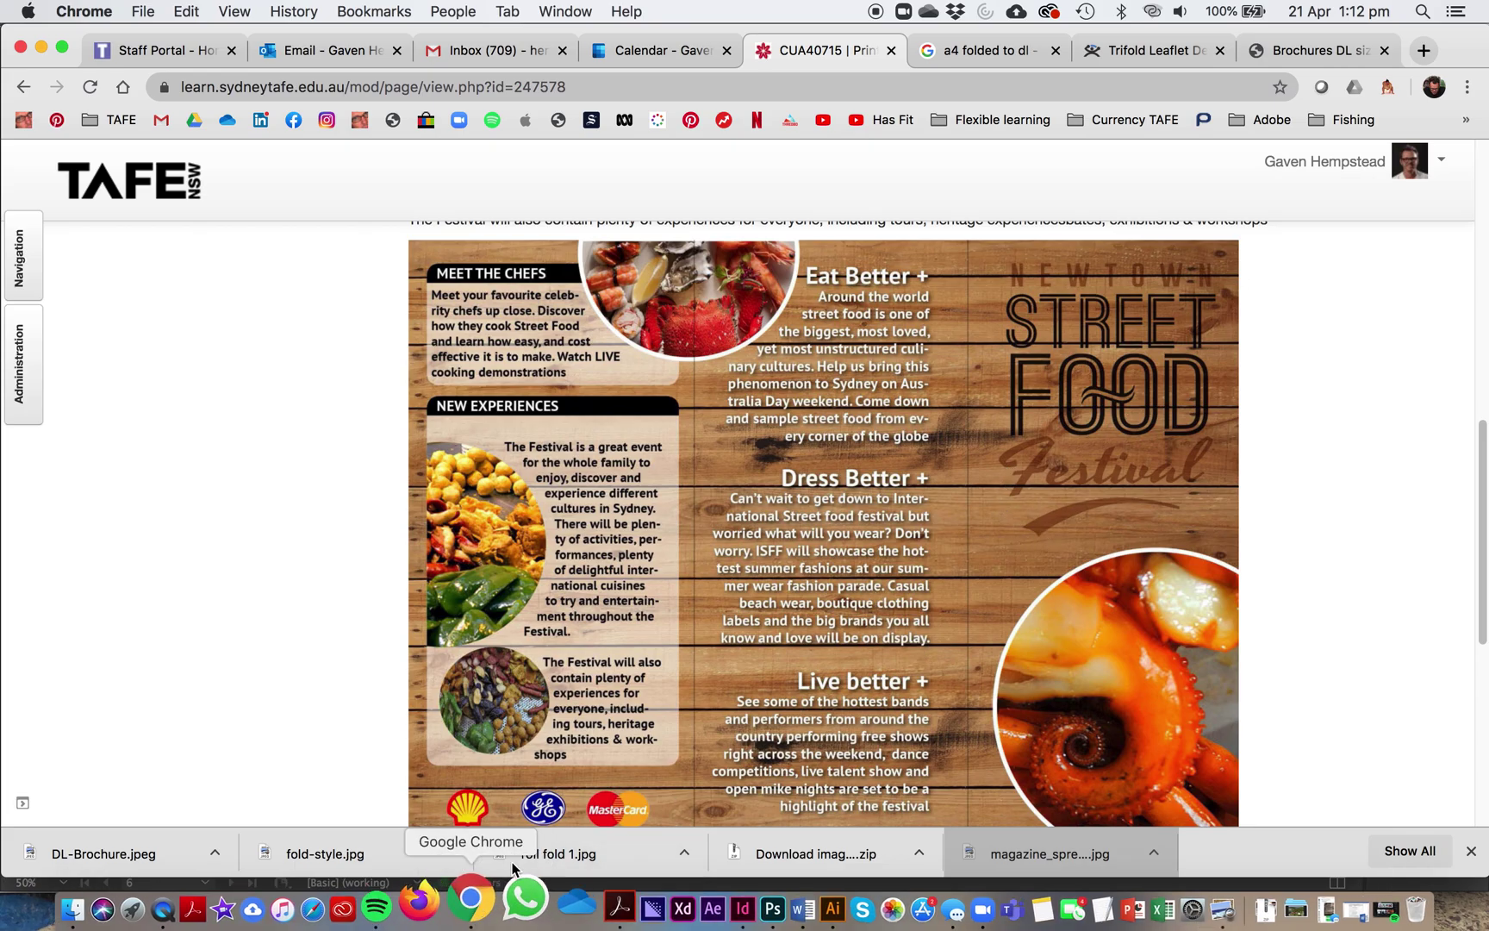
key(ctrl+Up)
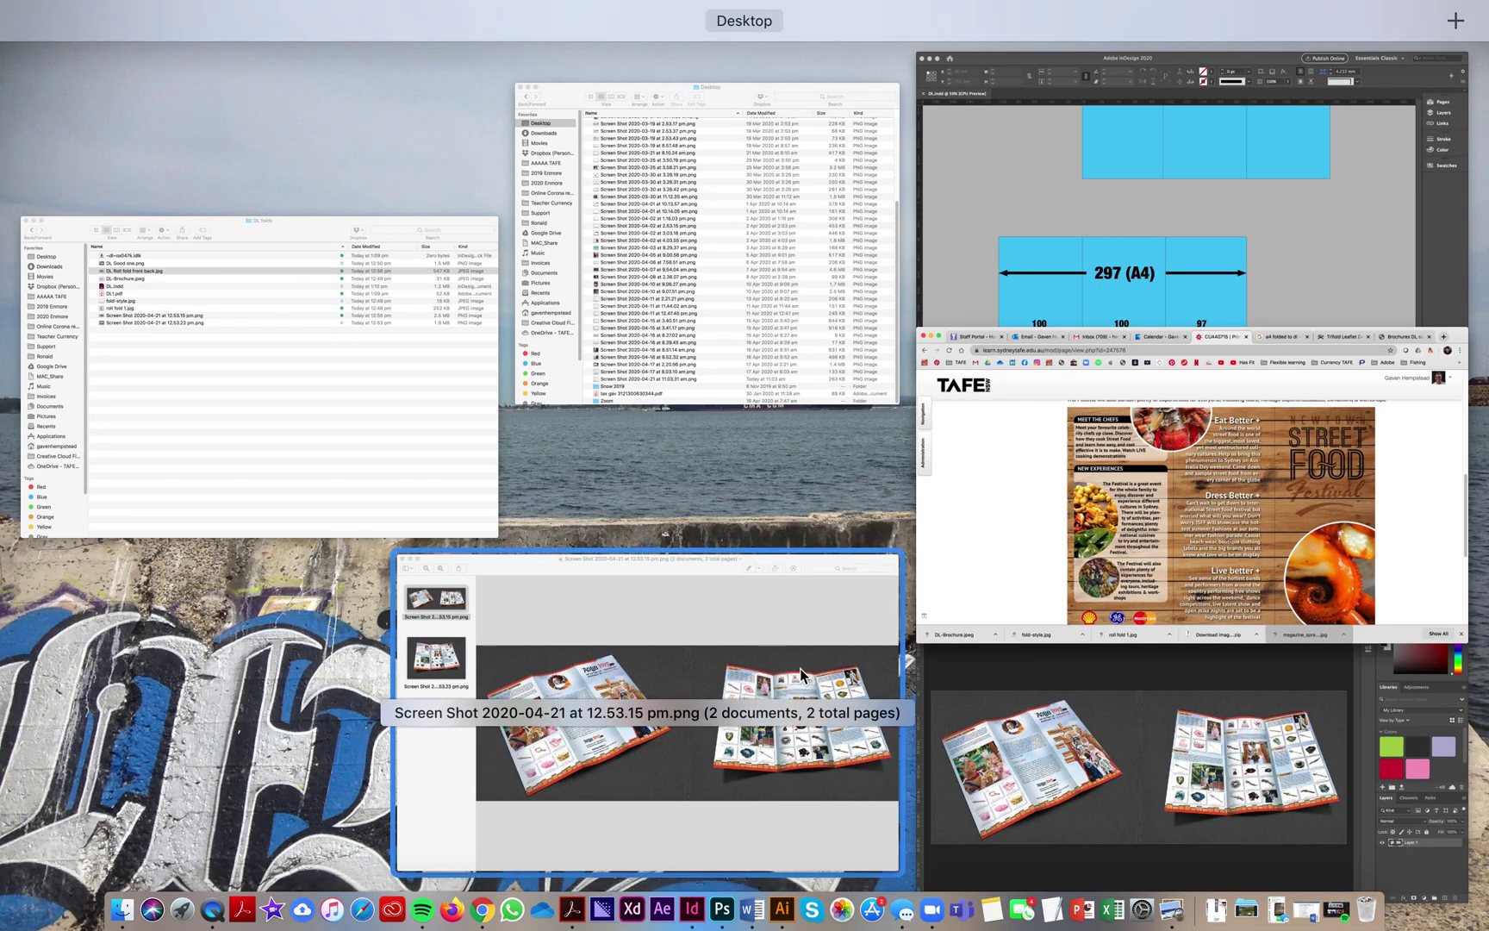
click(714, 608)
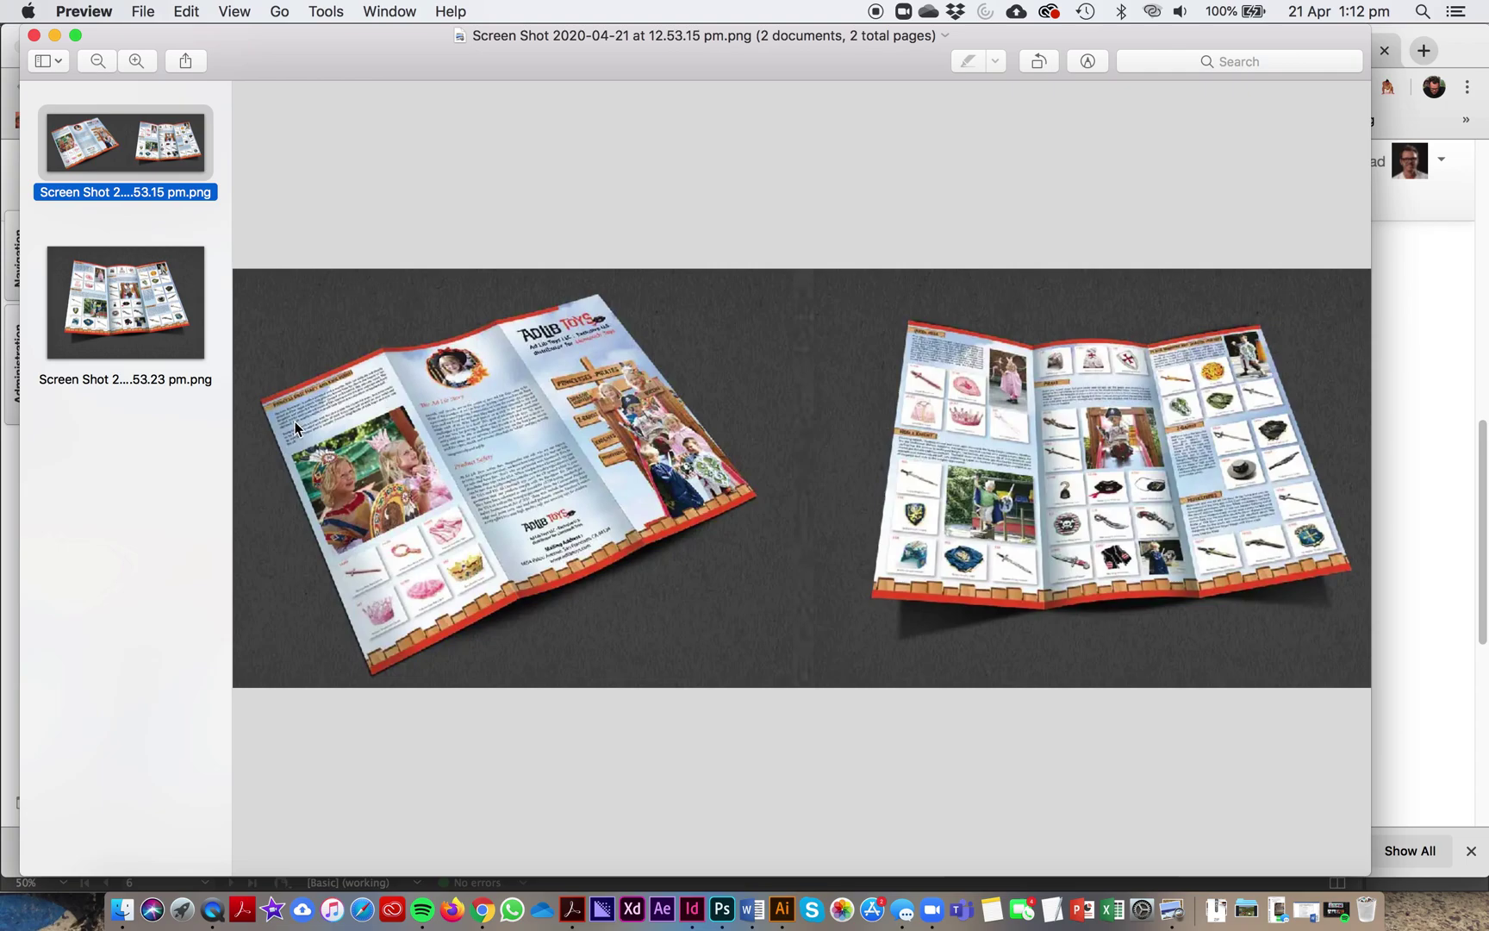
drag(511, 350, 512, 336)
- Return to InDesign and examine the panel widths and page arrangement of both spreads in DL.indd
click(692, 907)
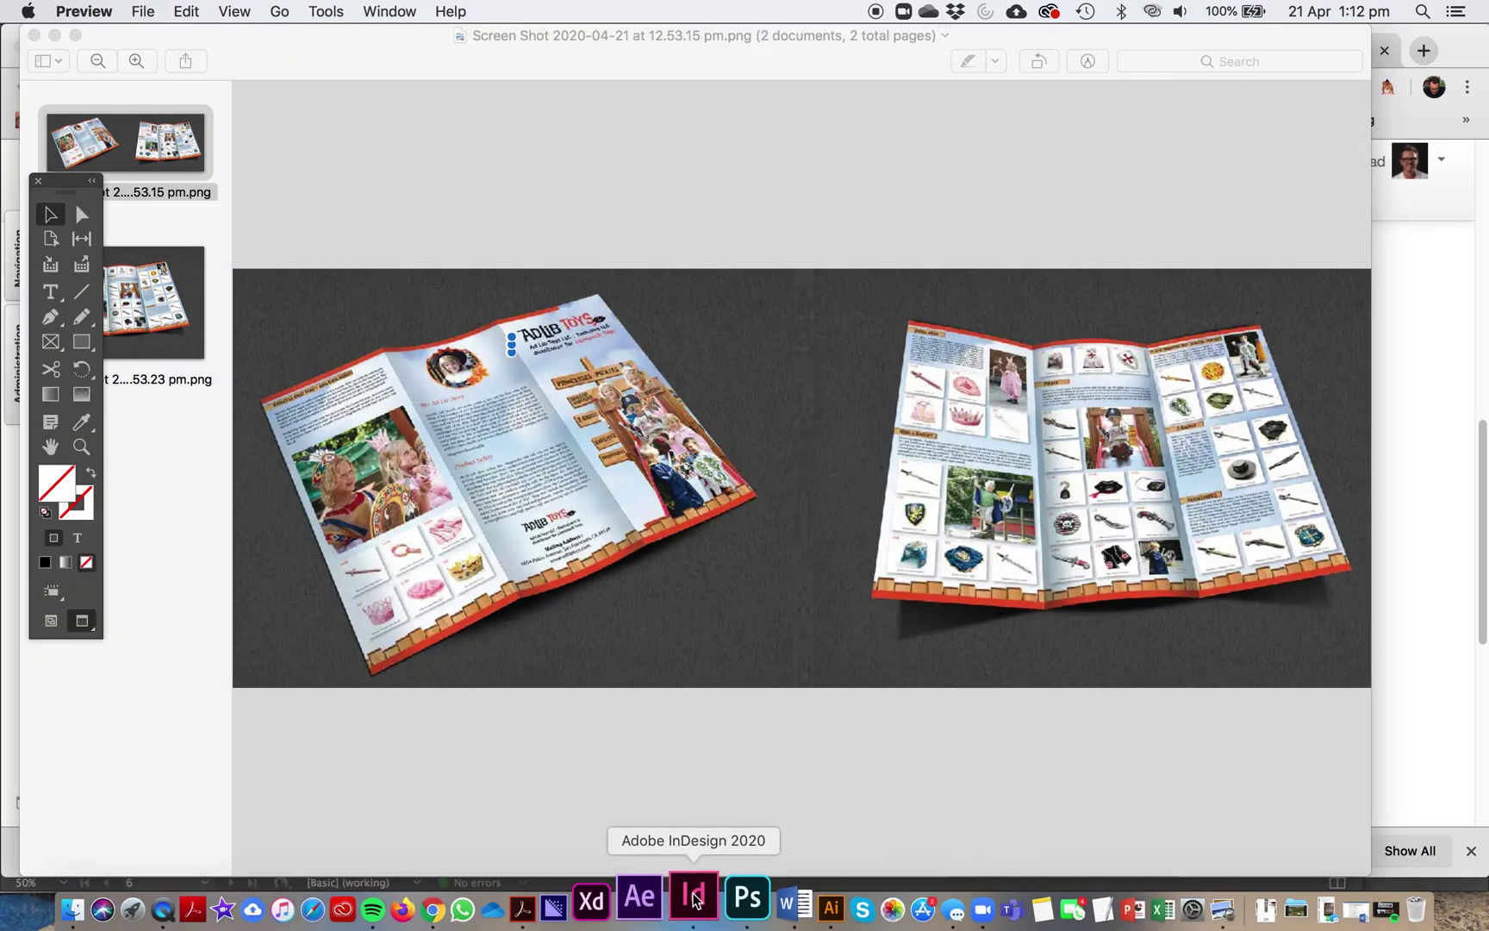
scroll(1350, 432, up, 10)
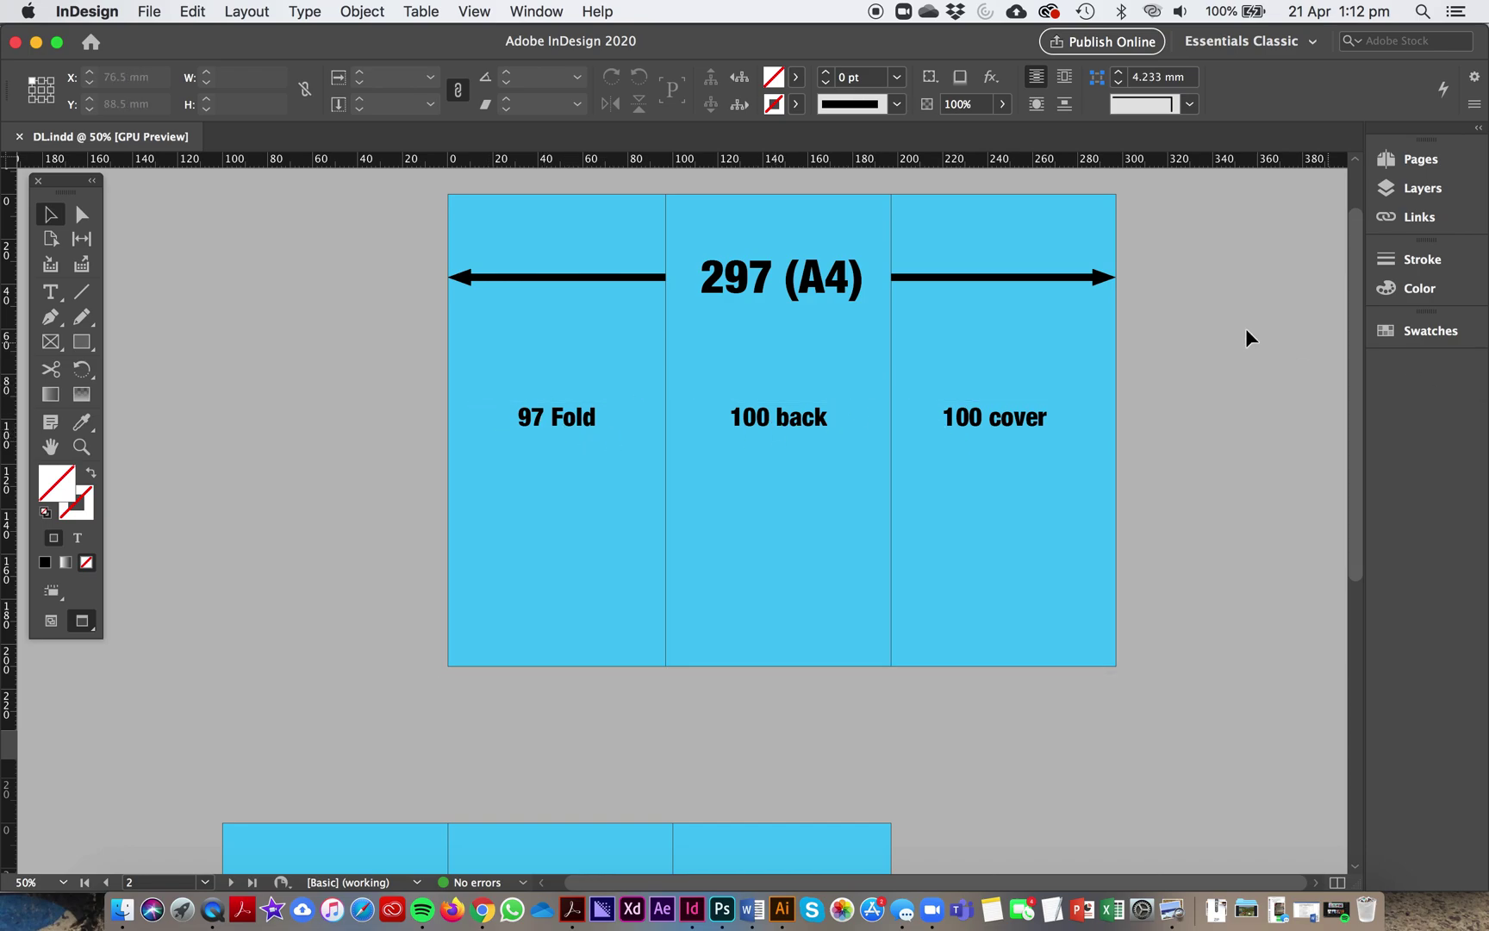
drag(1355, 360, 1361, 572)
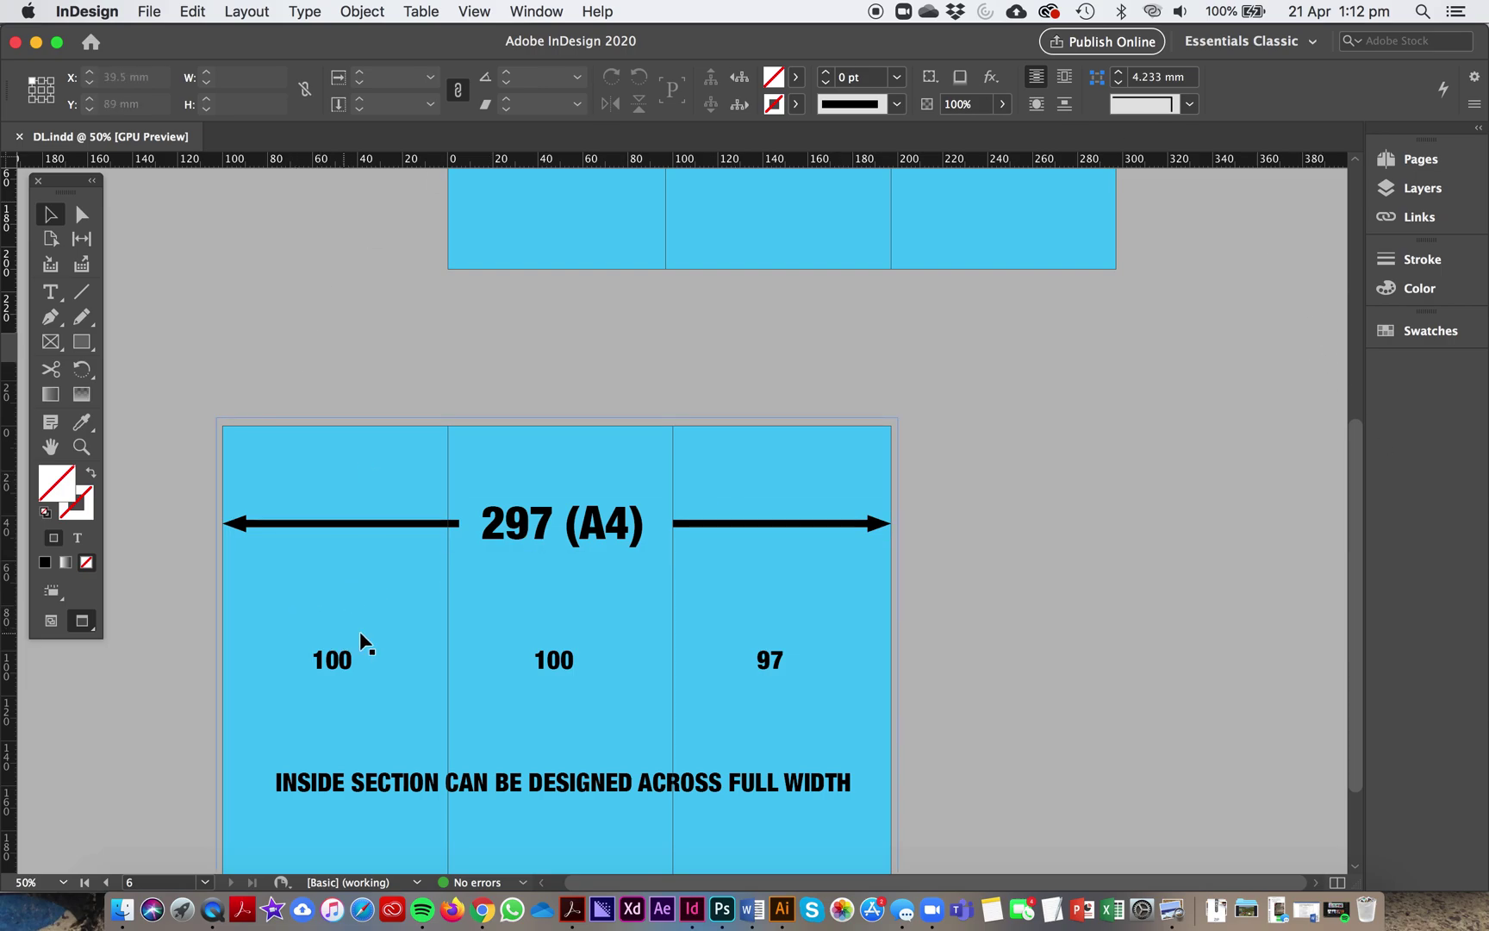
click(356, 575)
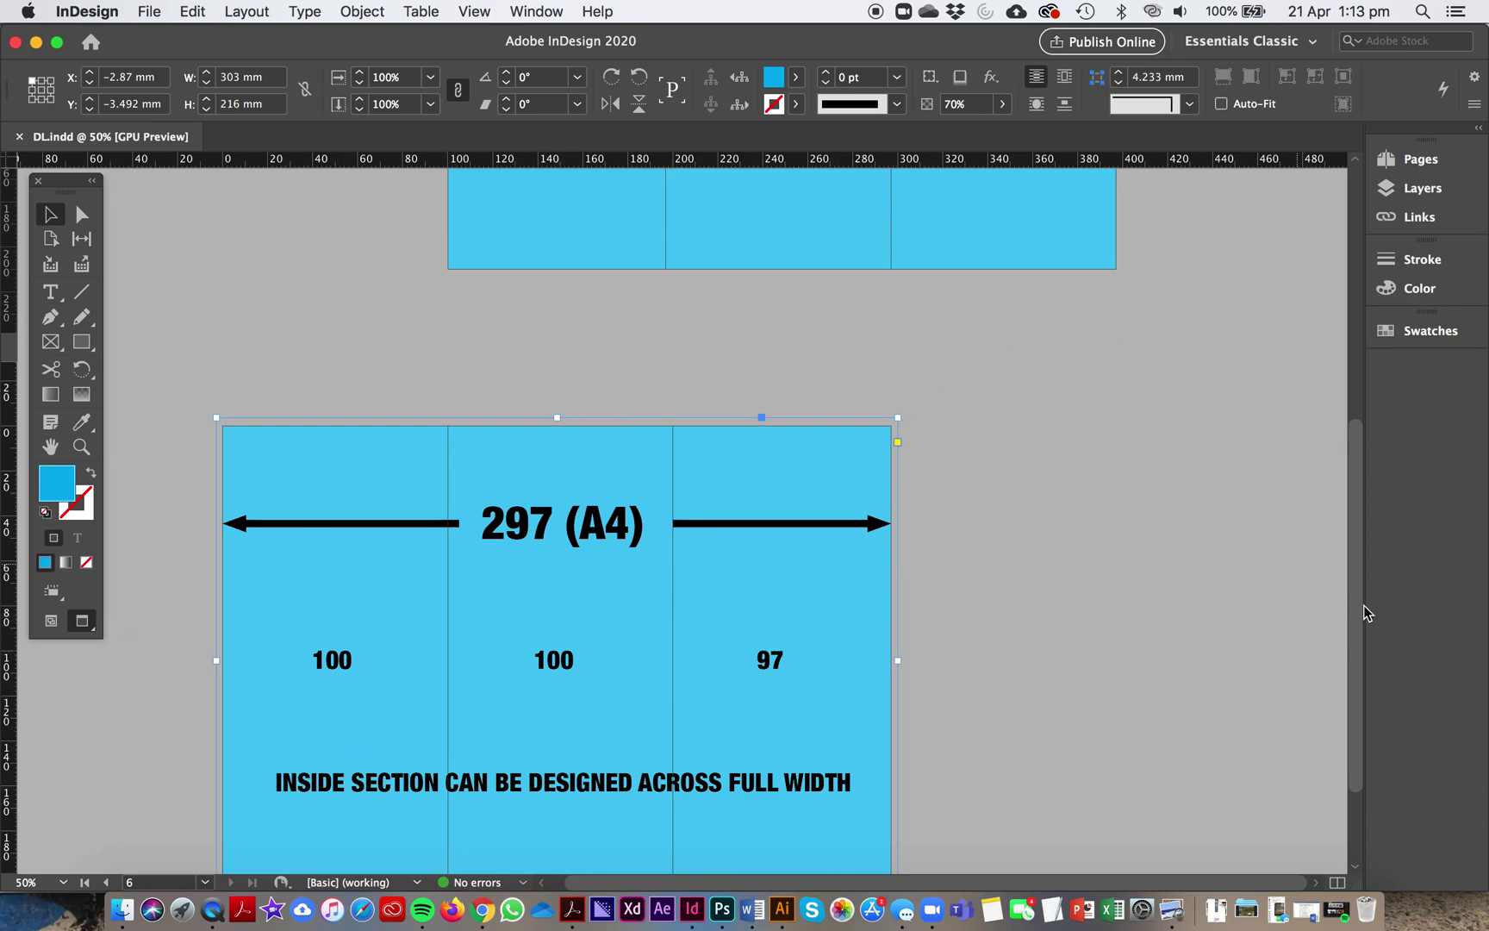
scroll(1339, 442, up, 10)
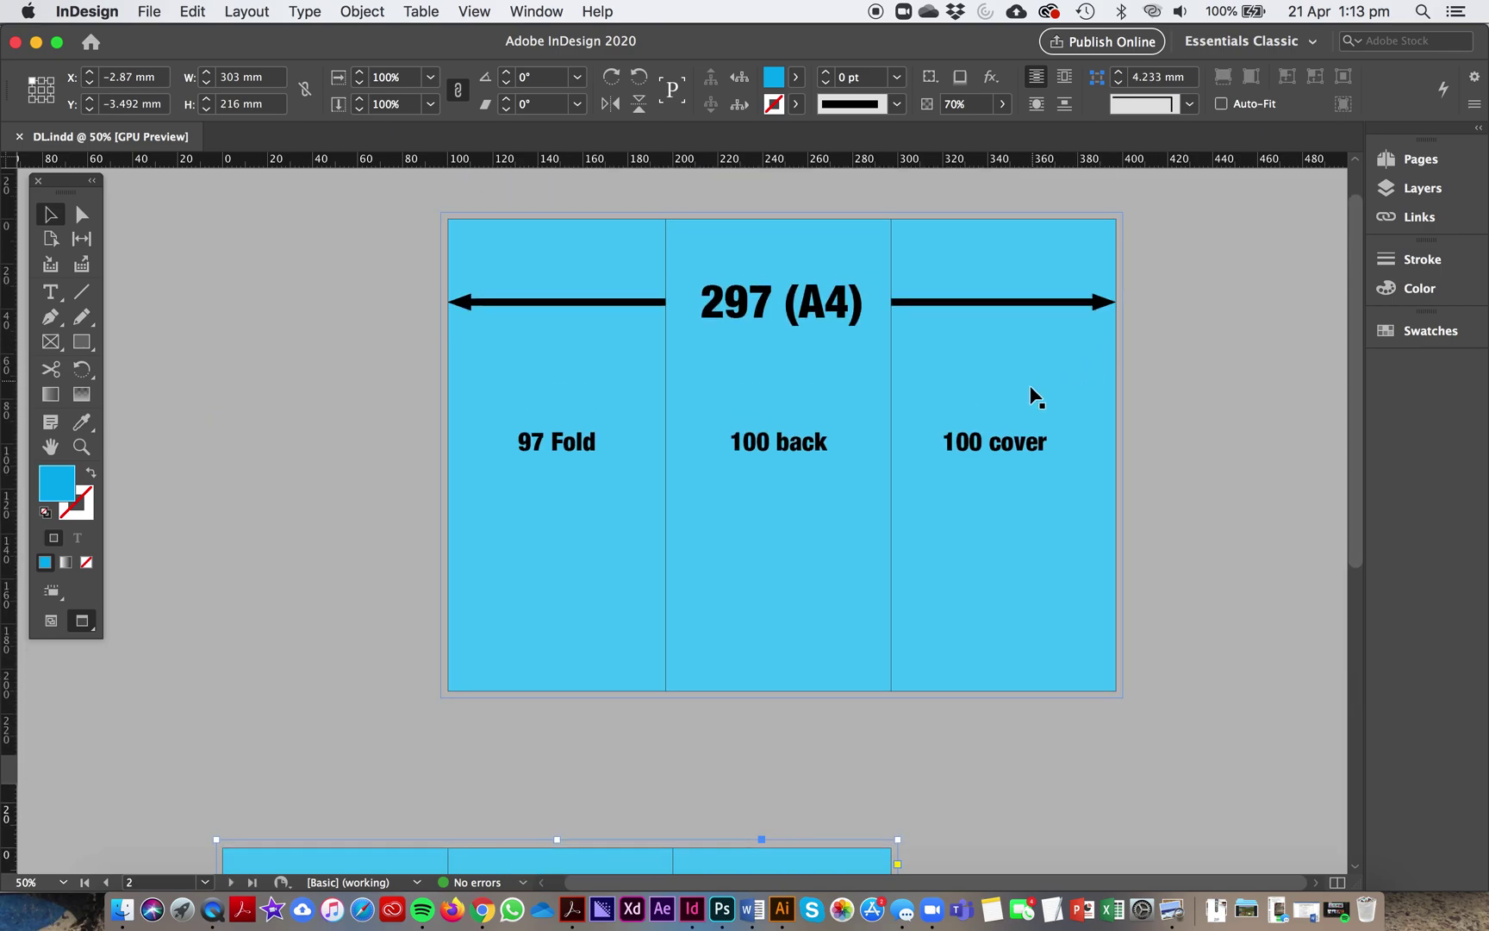
key(ctrl+Up)
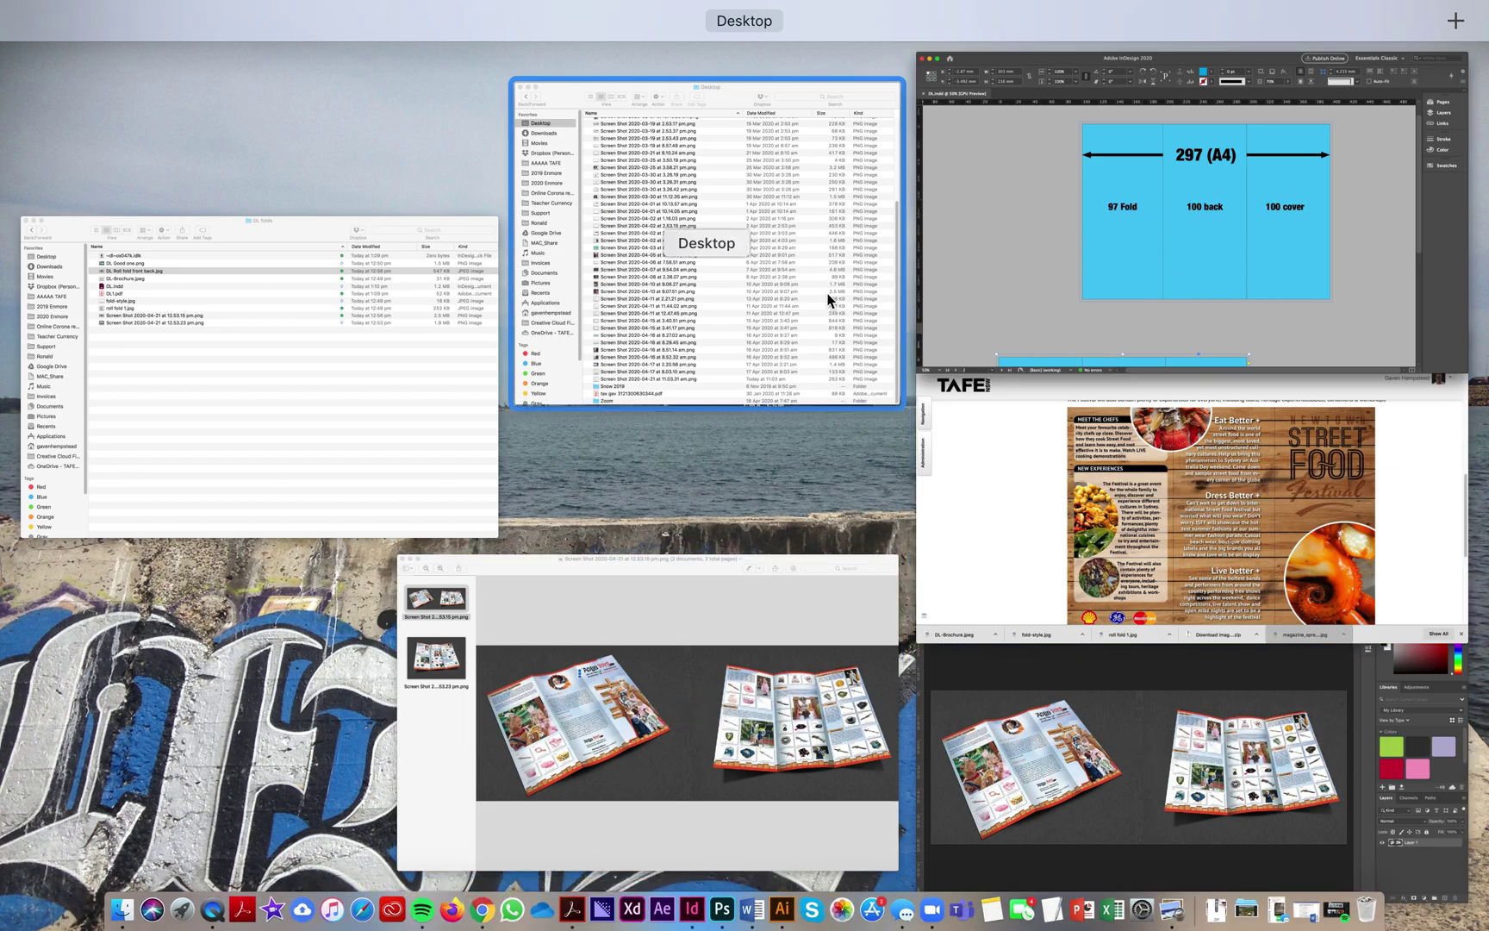
click(967, 317)
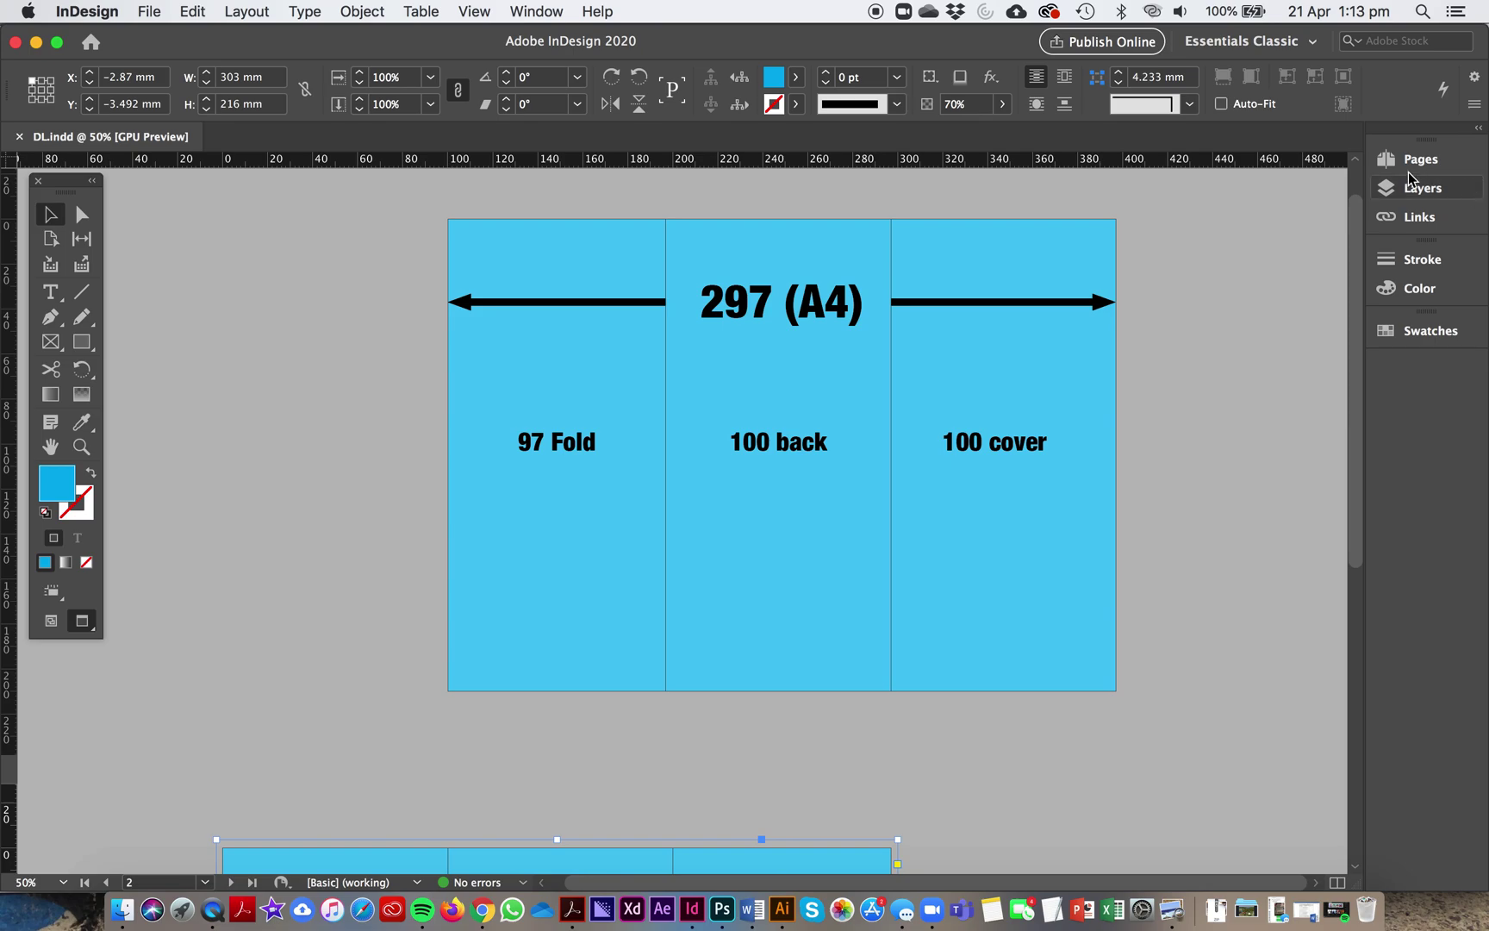
click(1389, 158)
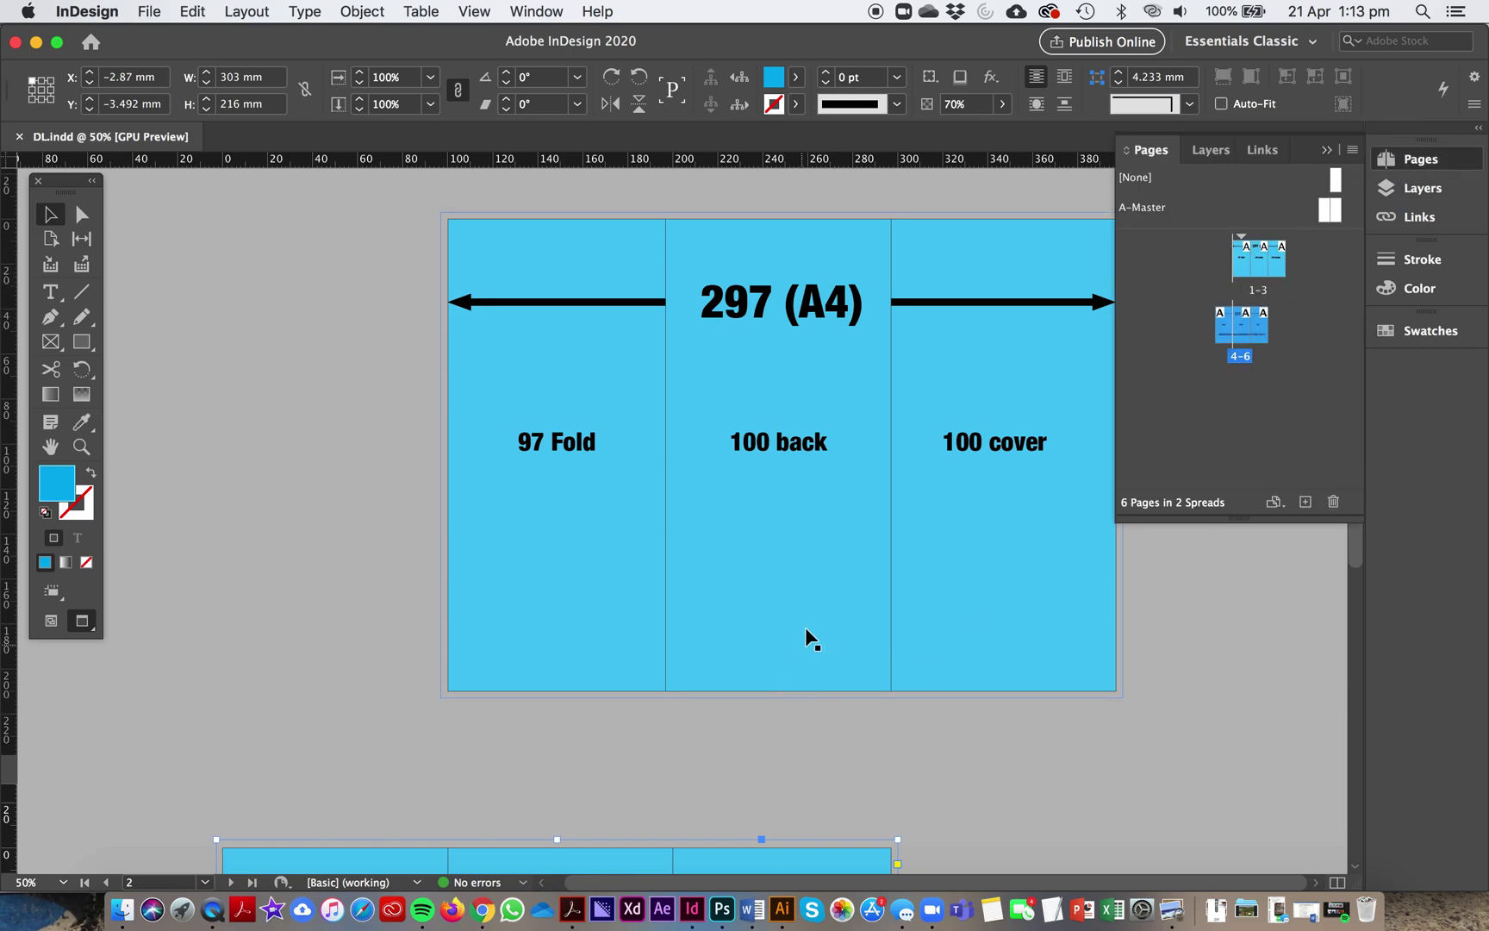
- Start a new document 100 mm wide and 210 mm high with 3 pages
click(150, 12)
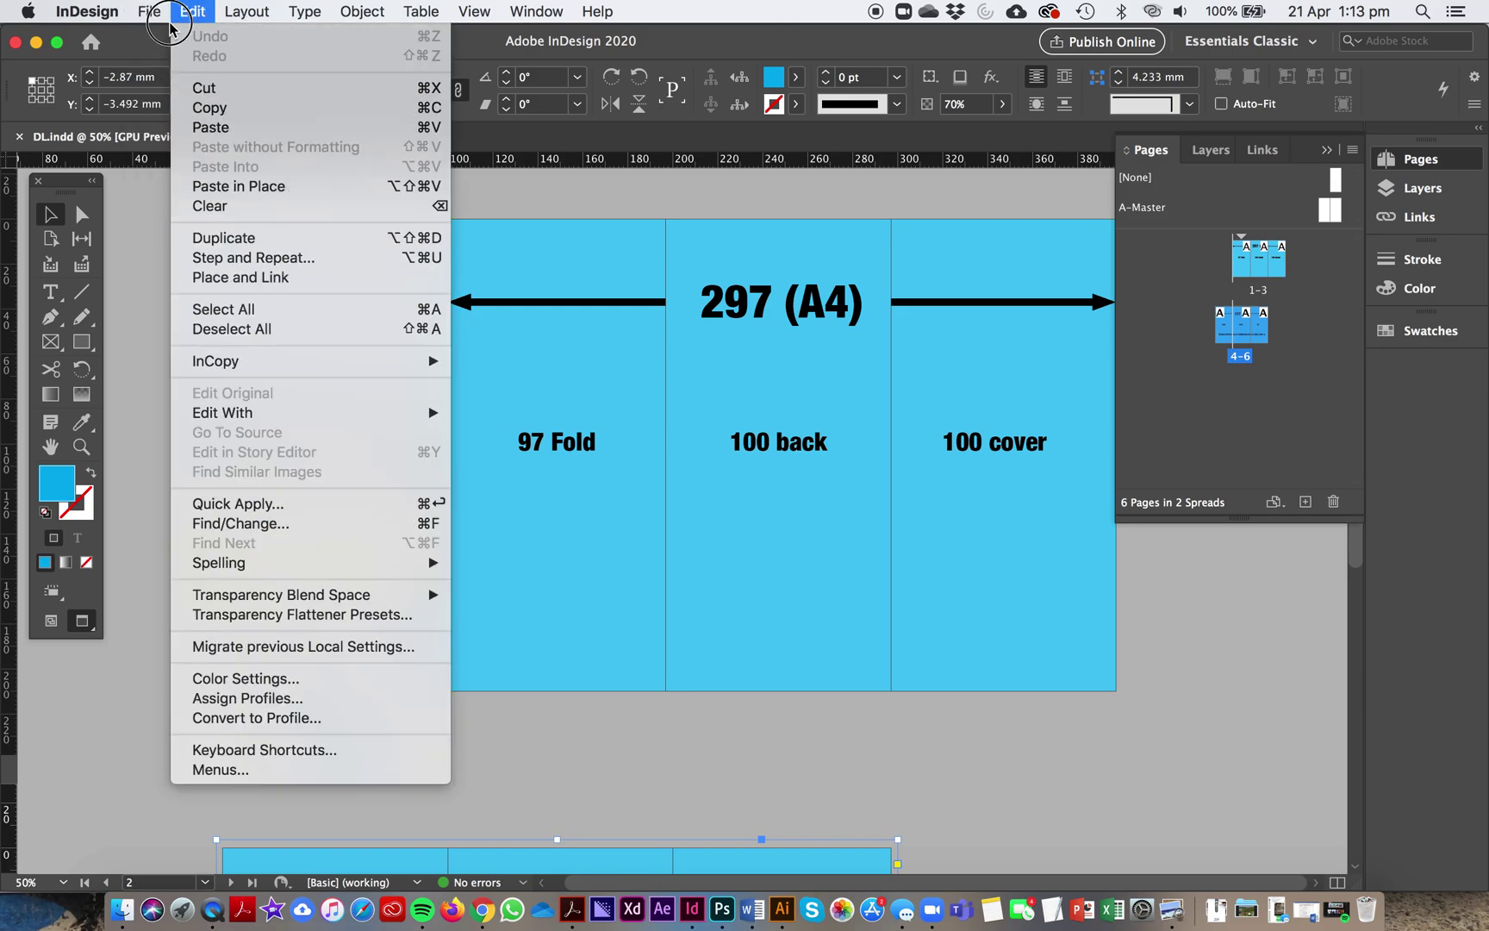
mouse_move(165, 39)
click(403, 43)
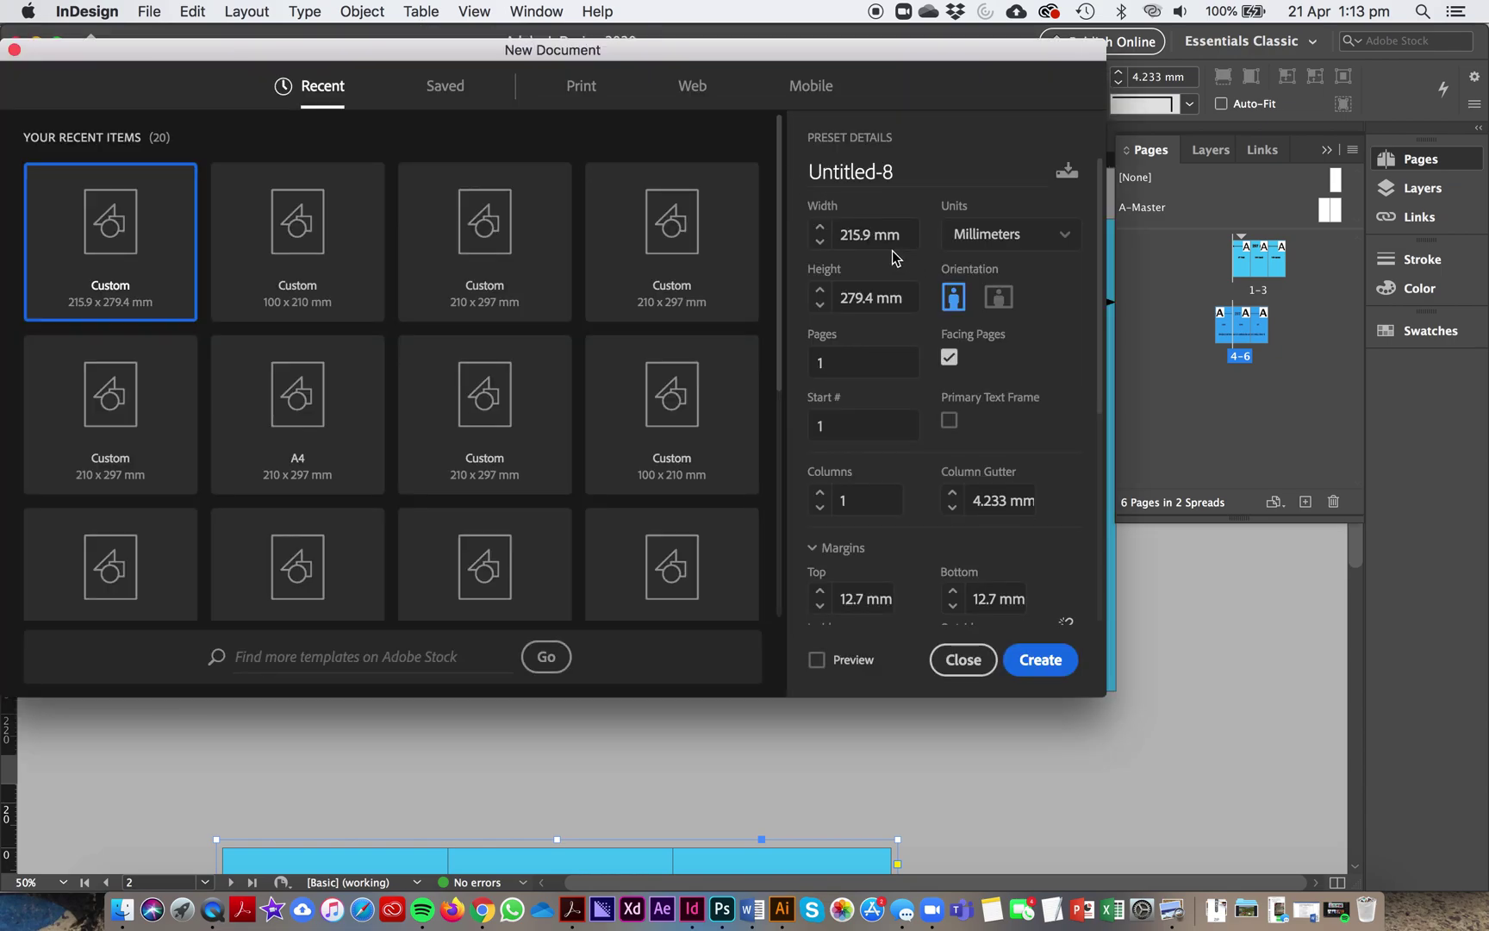
click(850, 231)
text(100)
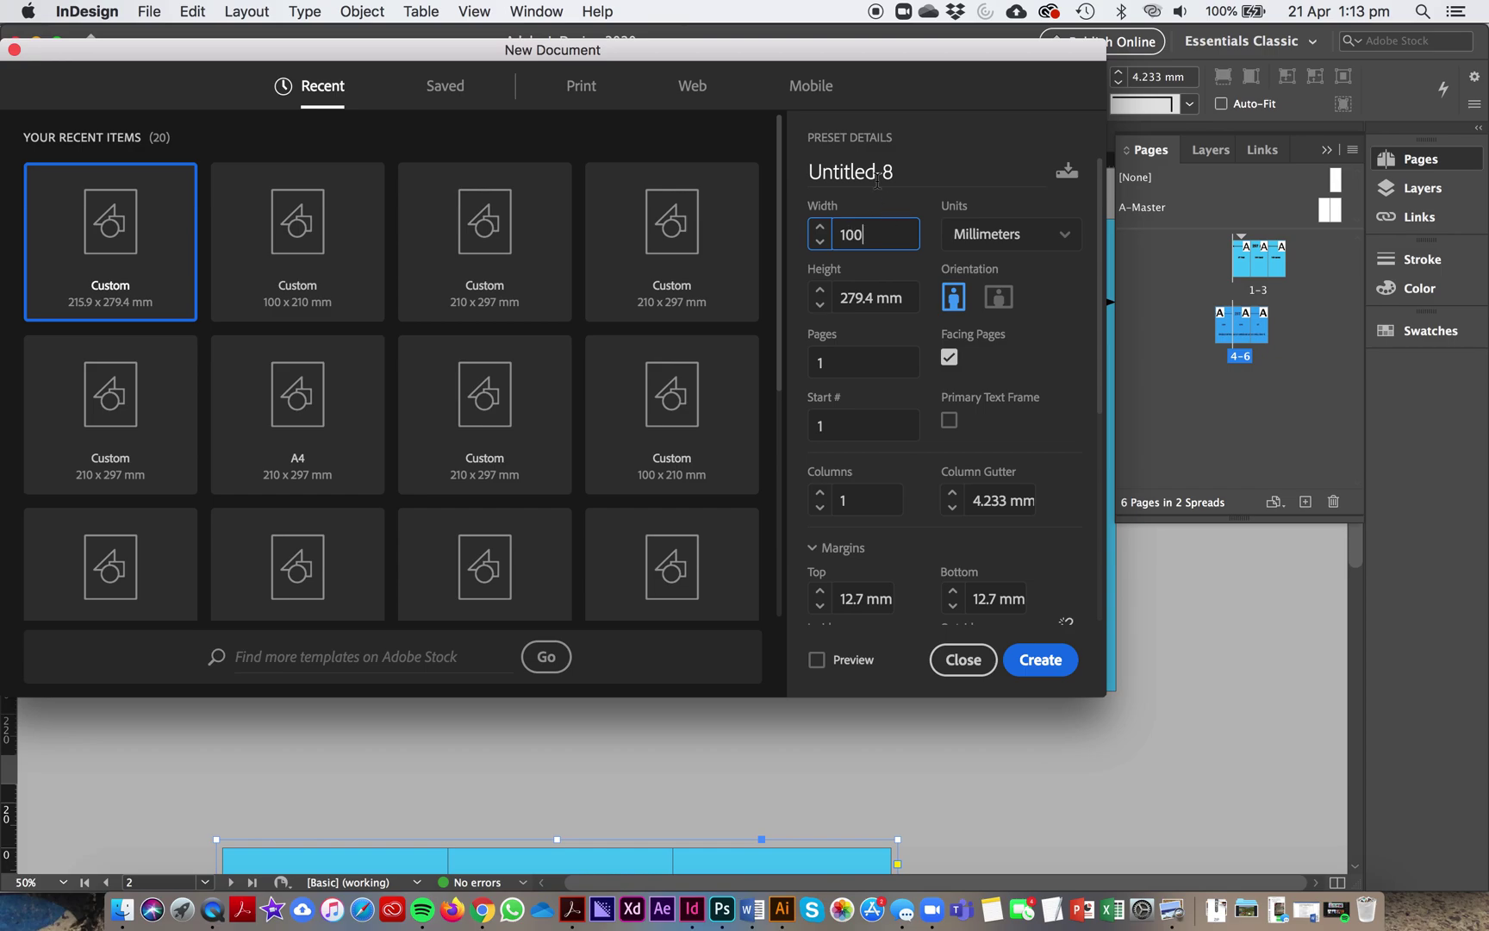
click(859, 298)
text(210)
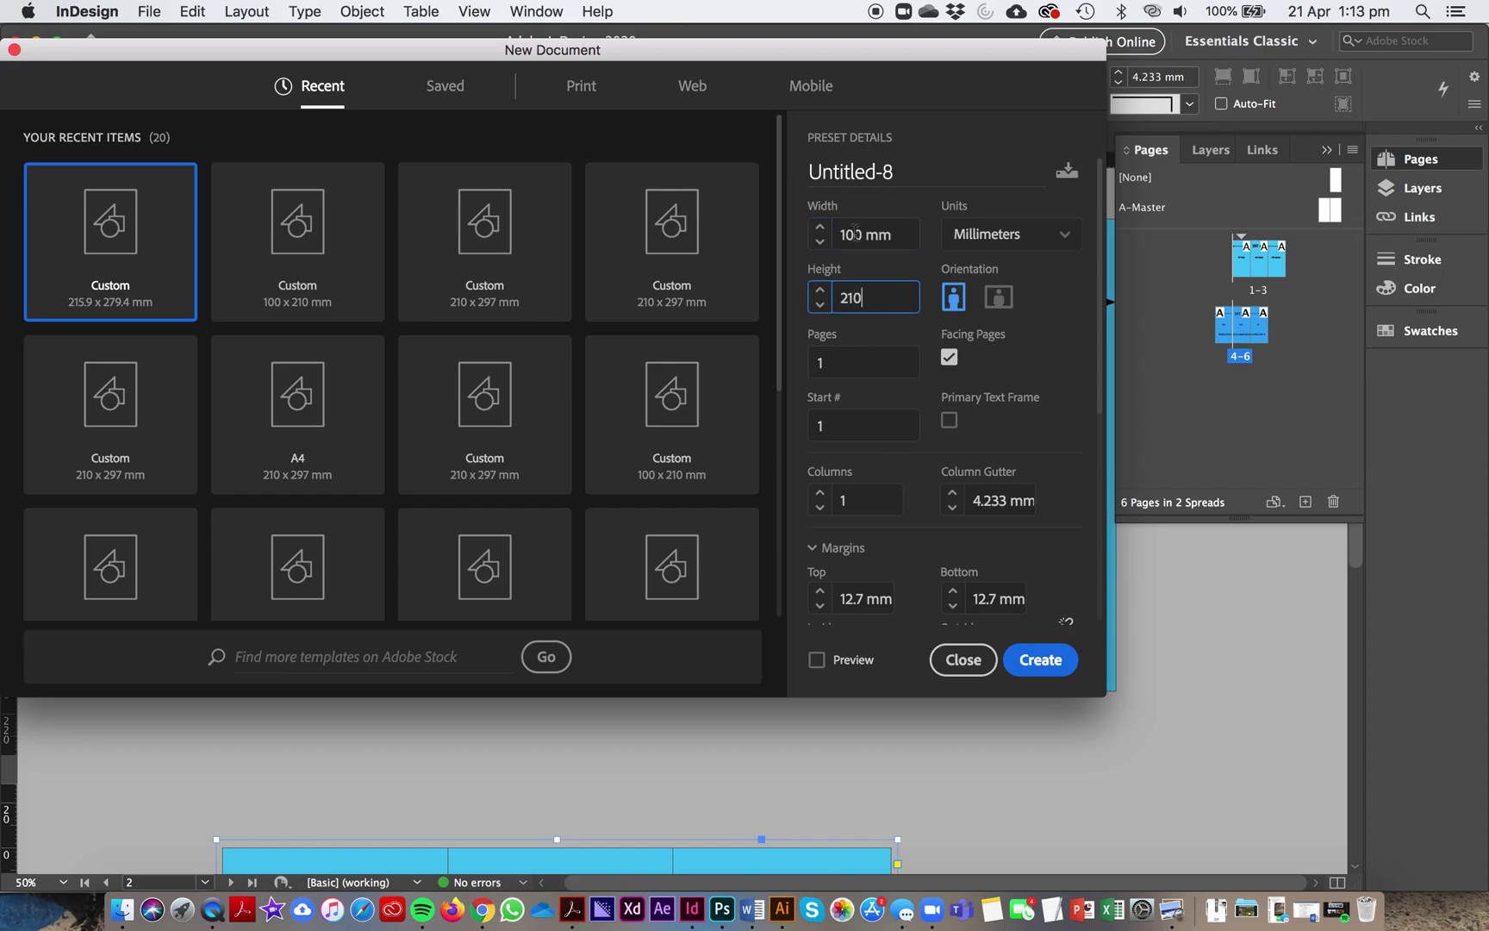
click(824, 363)
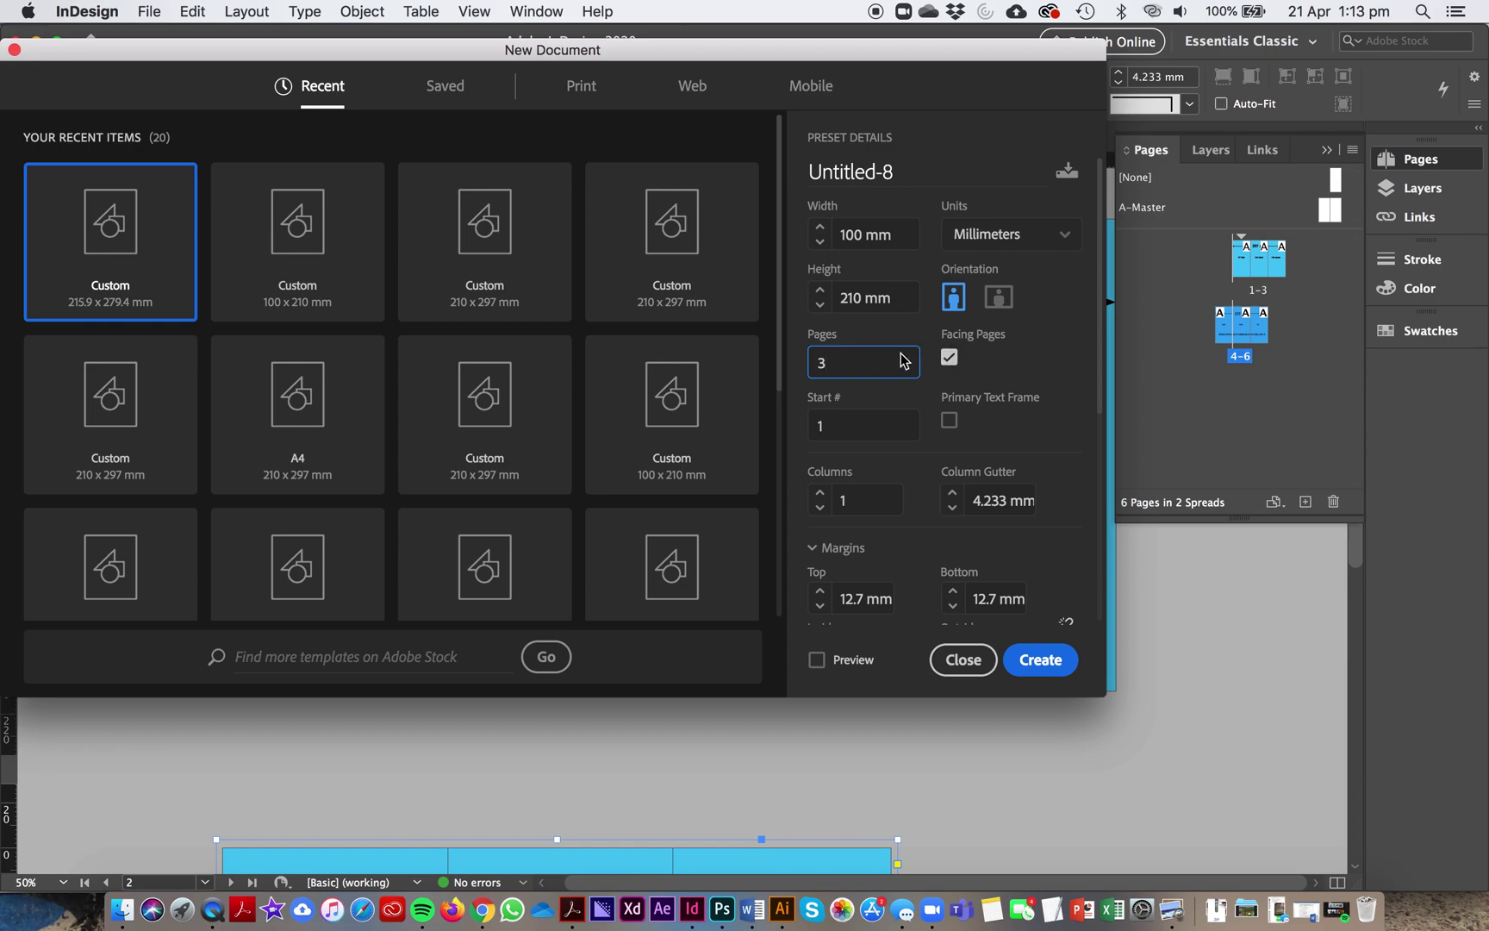
- Set linked margins of 5 mm on all sides and create the document
click(857, 596)
text(5)
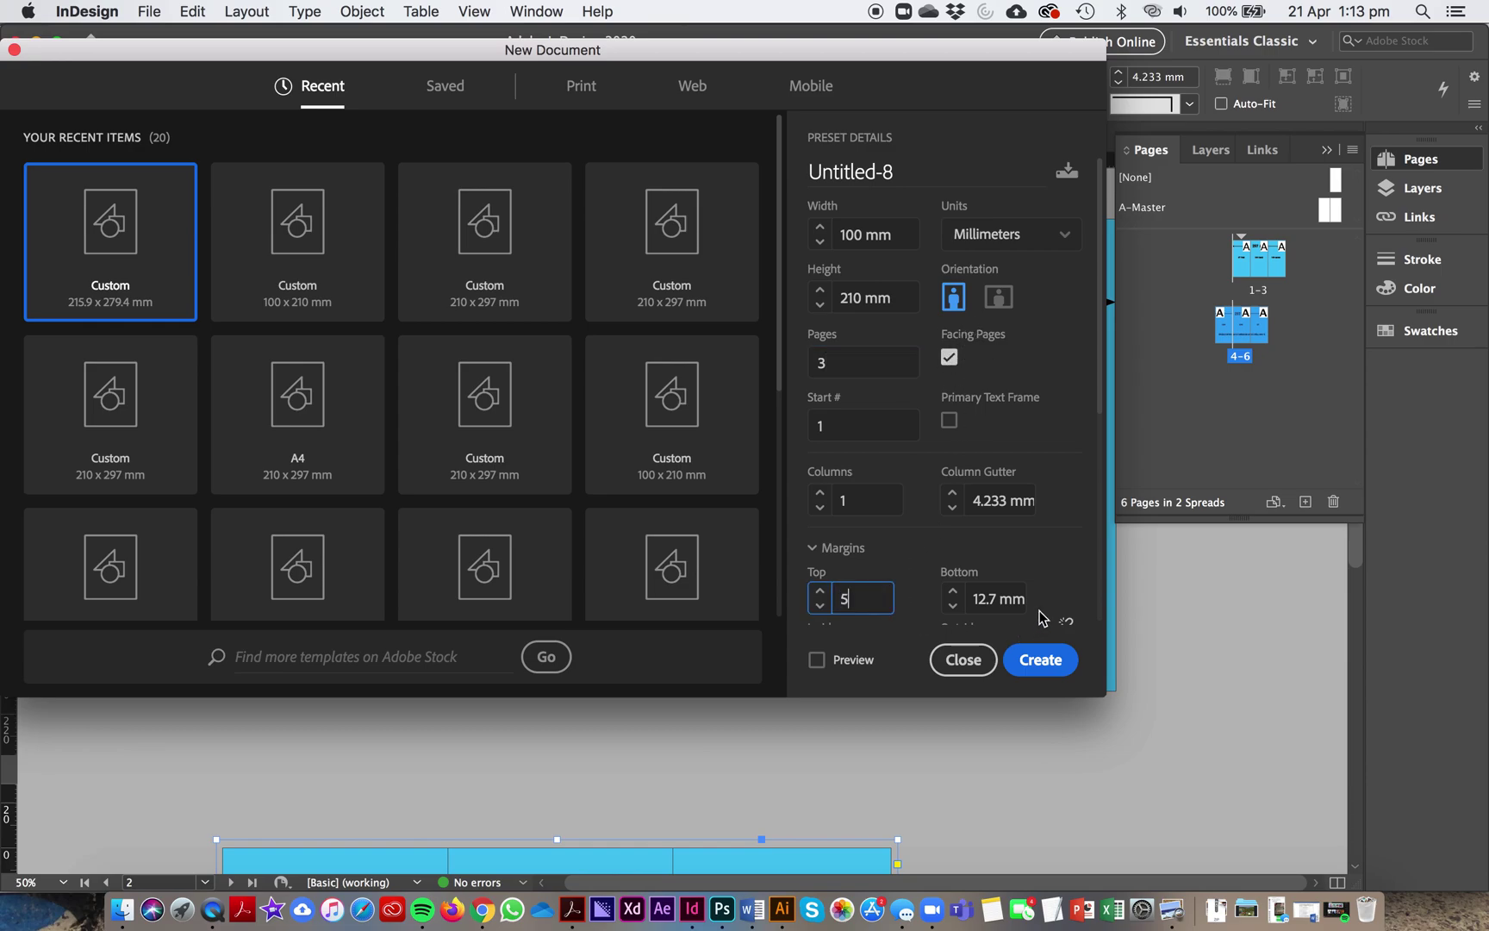
click(1066, 621)
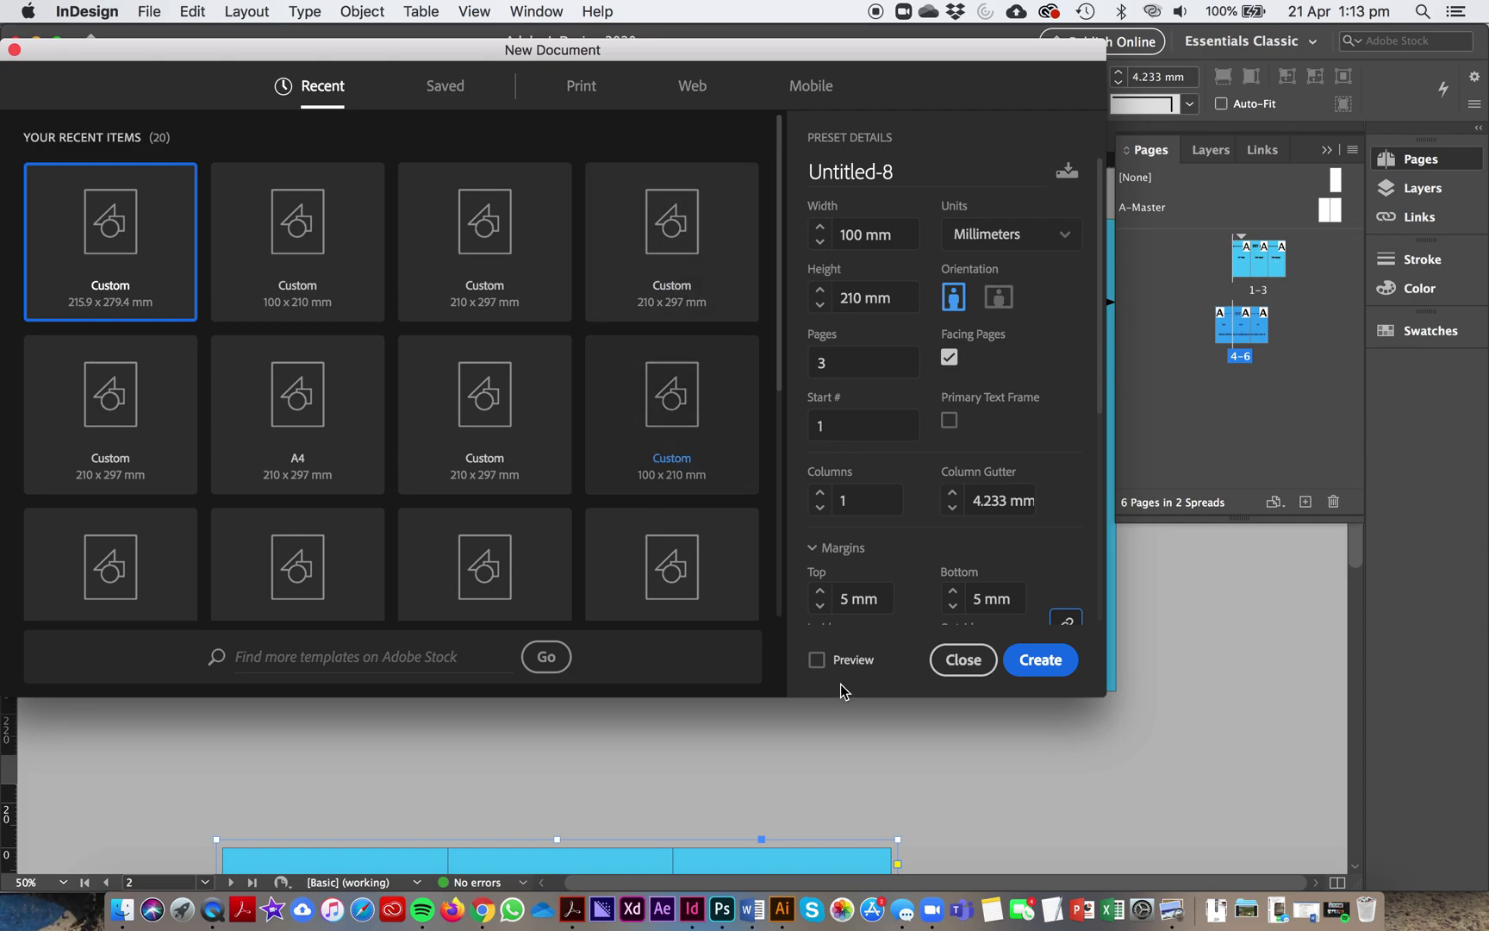
click(1046, 664)
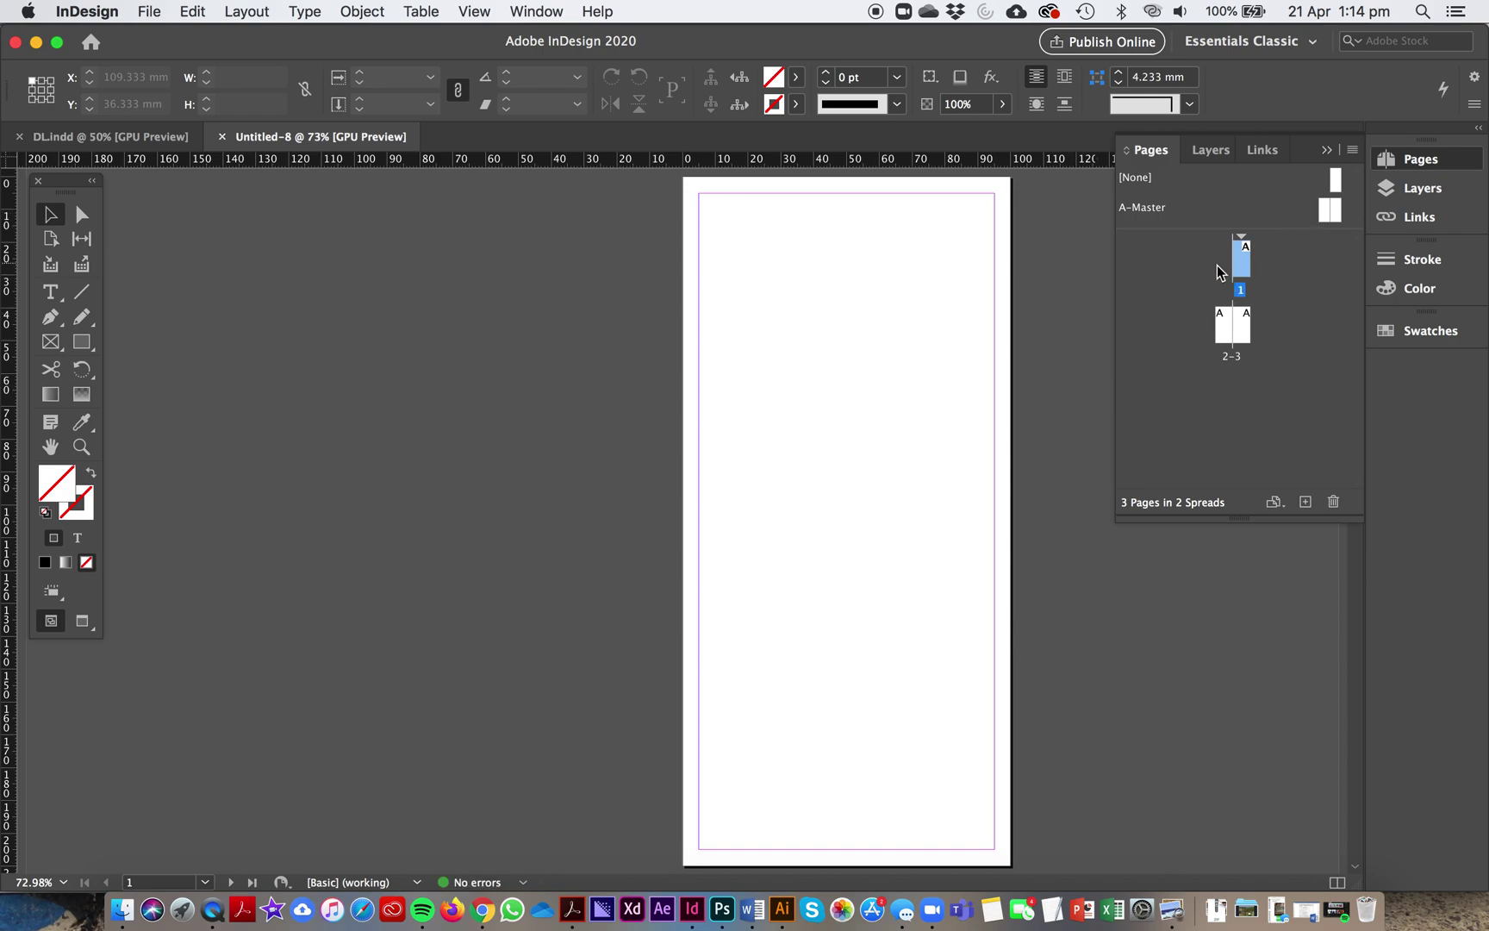
- Disable document page shuffling and move pages 2–3 beside page 1 to form one three-page spread
click(1302, 310)
click(1350, 155)
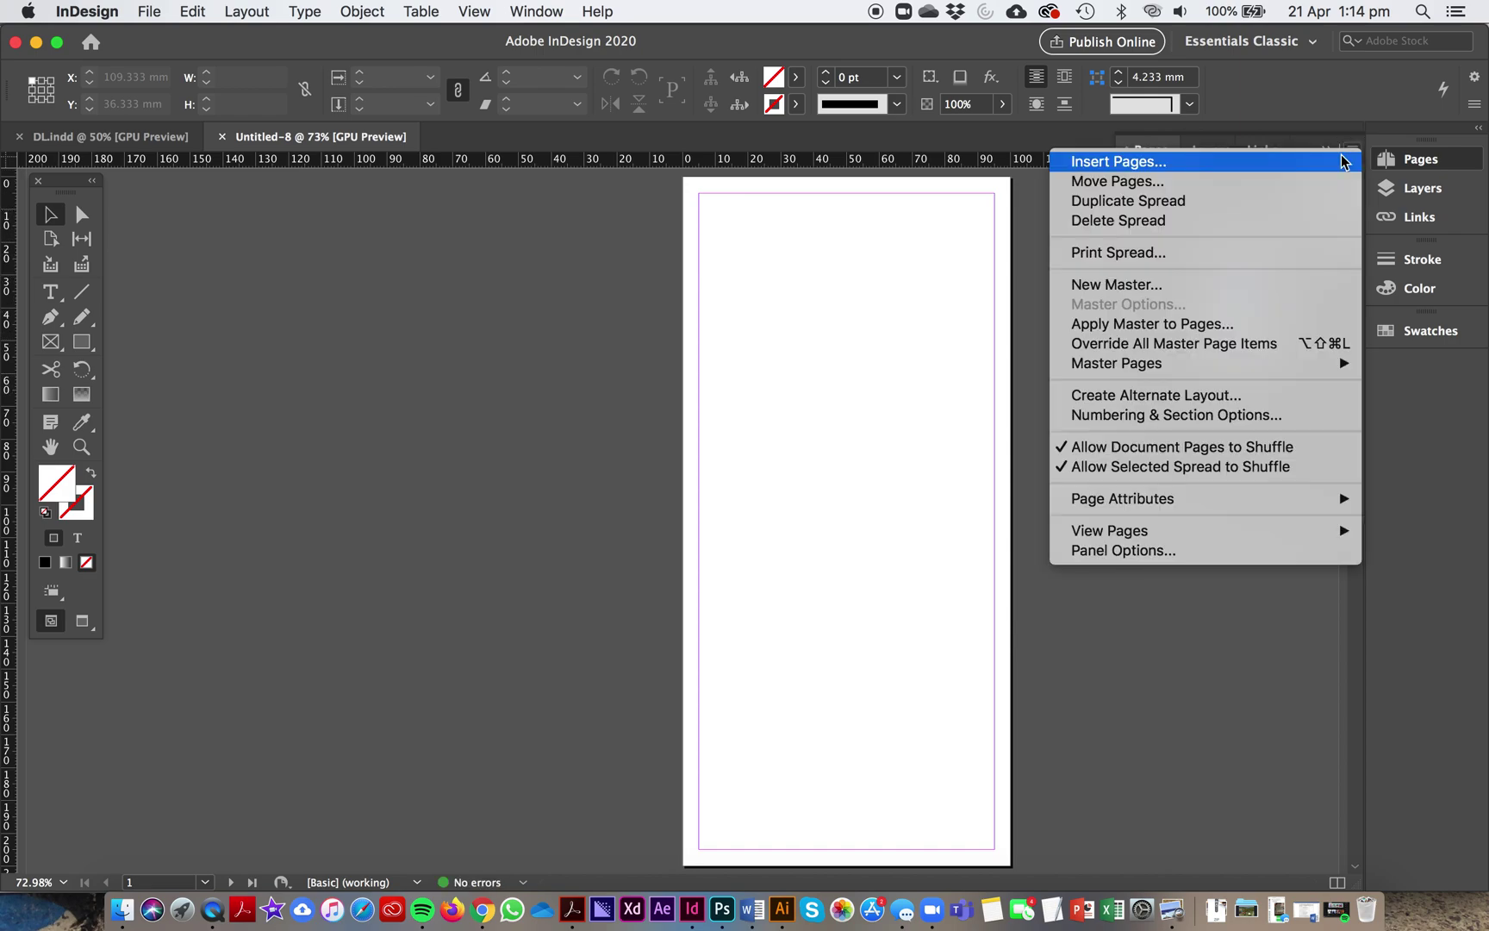
click(1192, 448)
drag(1245, 324, 1217, 273)
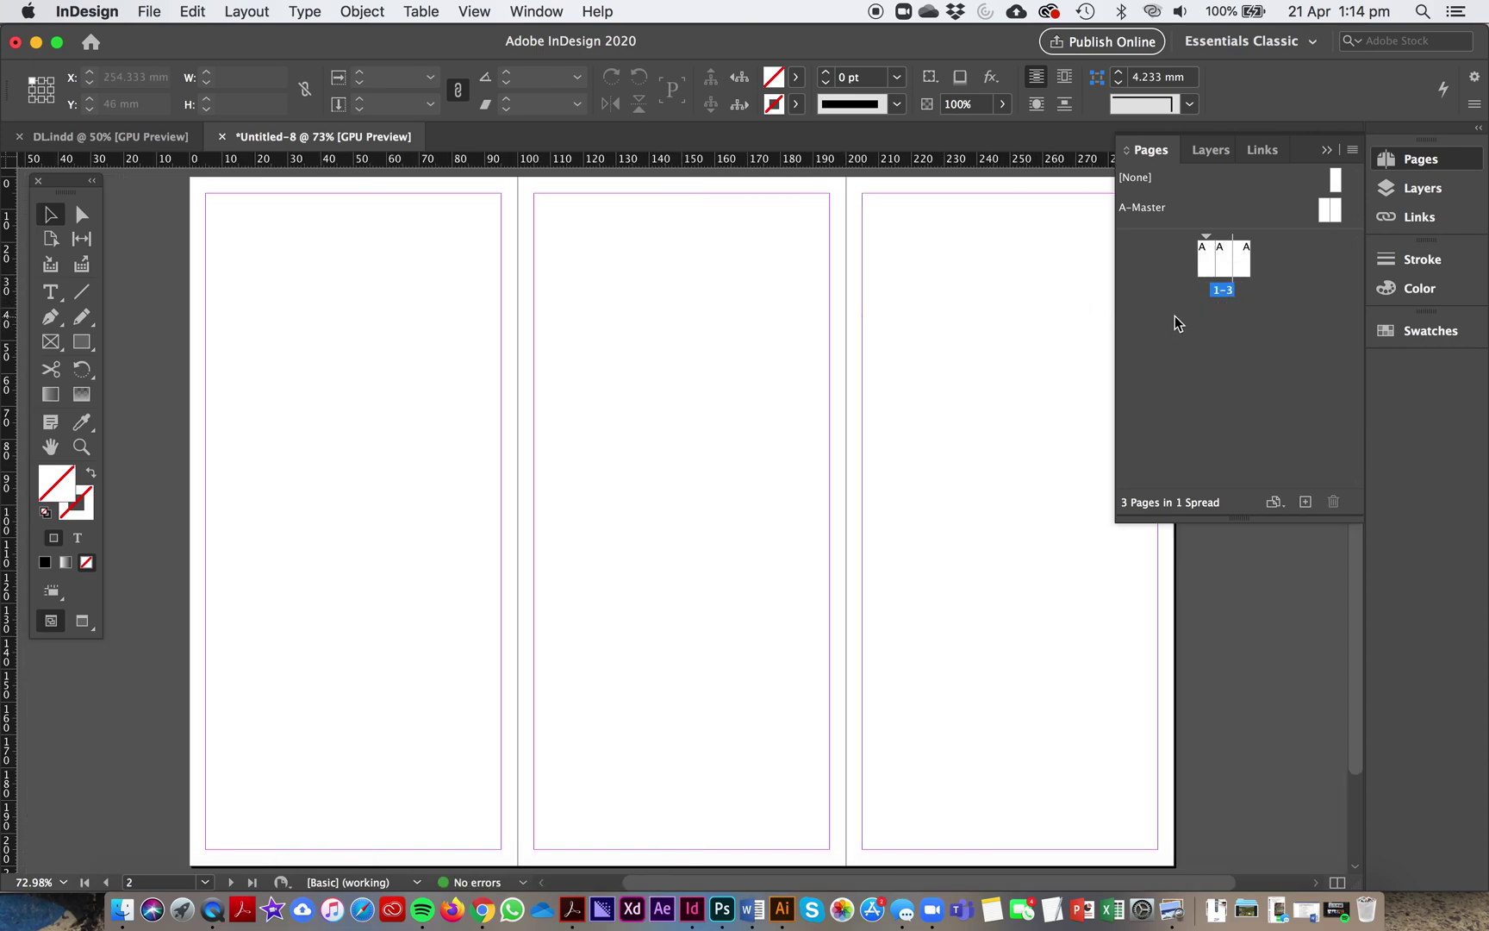
- Duplicate all three pages of the spread to make a second three-page spread
click(1243, 267)
shift+click(1205, 263)
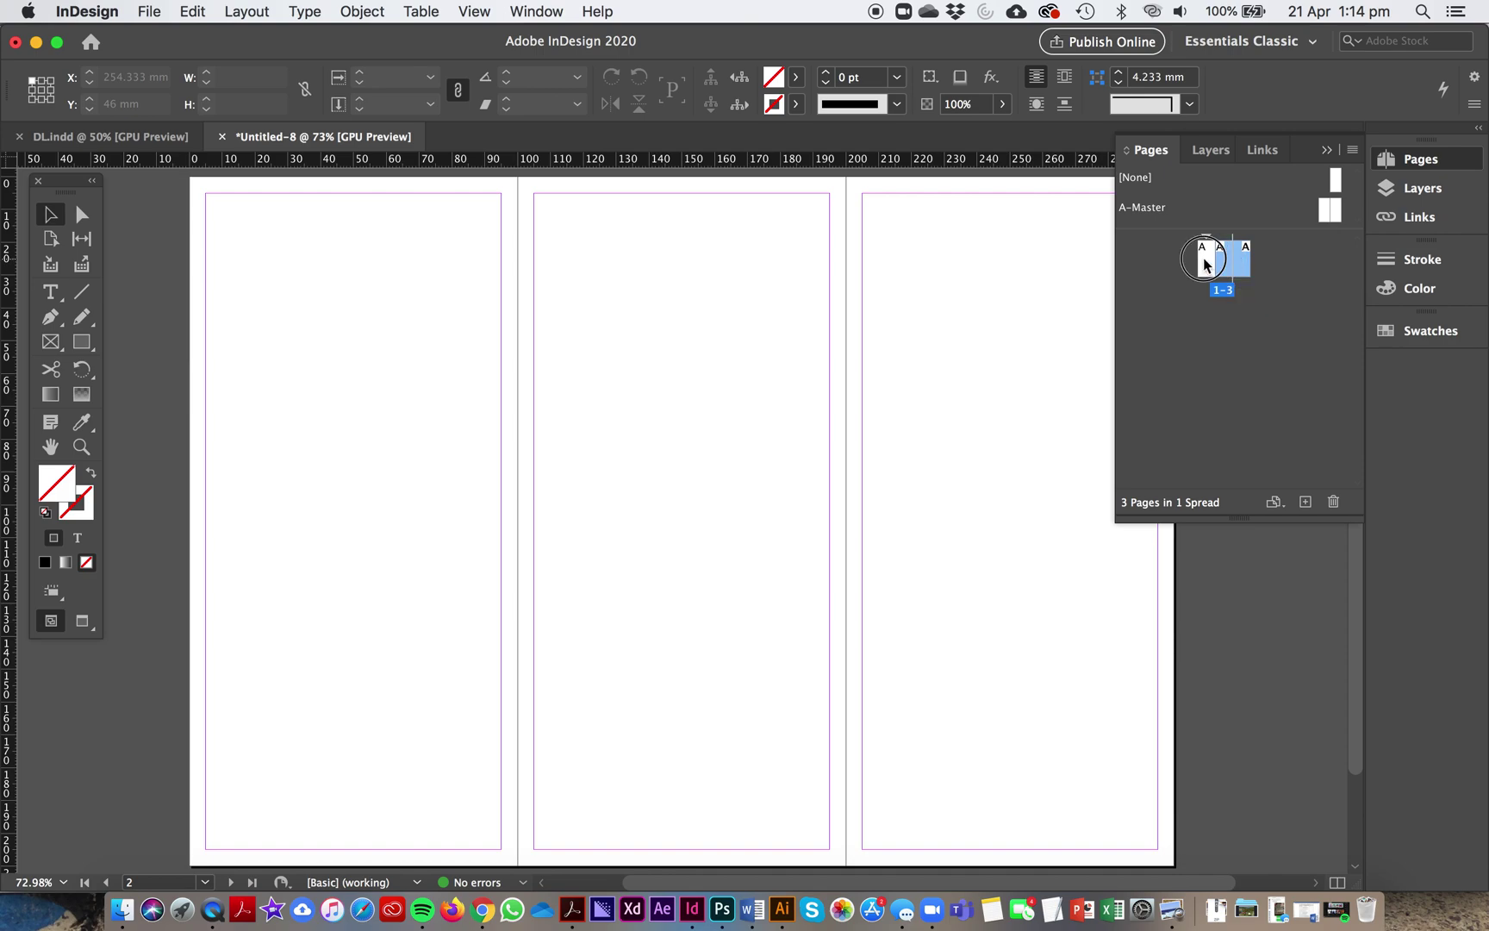
drag(1226, 268, 1306, 503)
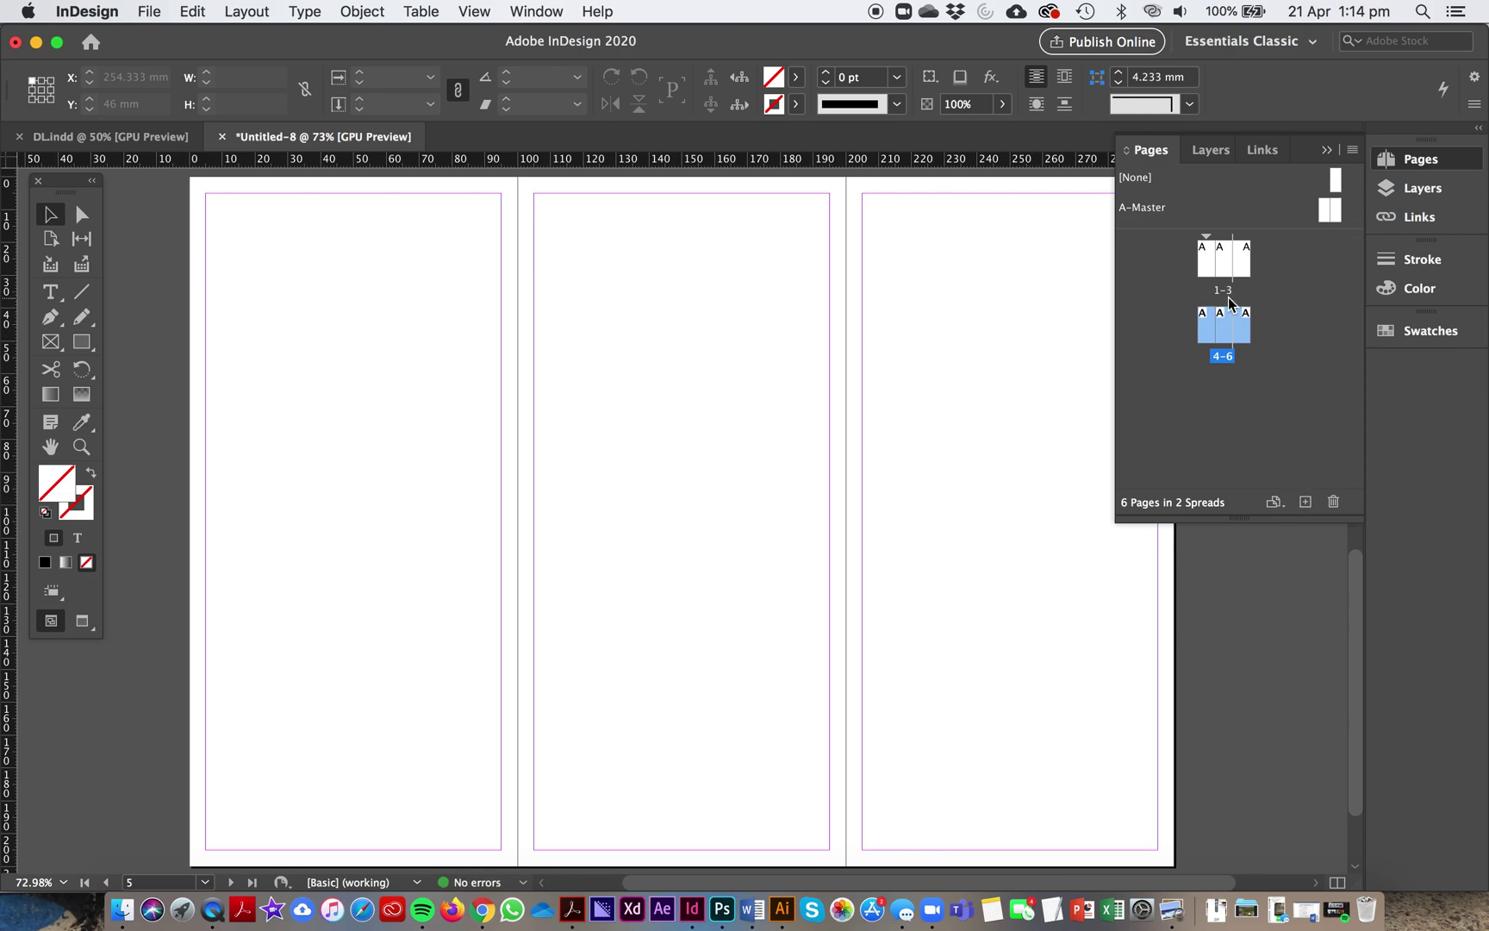
- Use the Page tool to set the width of the first spread's leftmost page to 97 mm
key(super+alt+0)
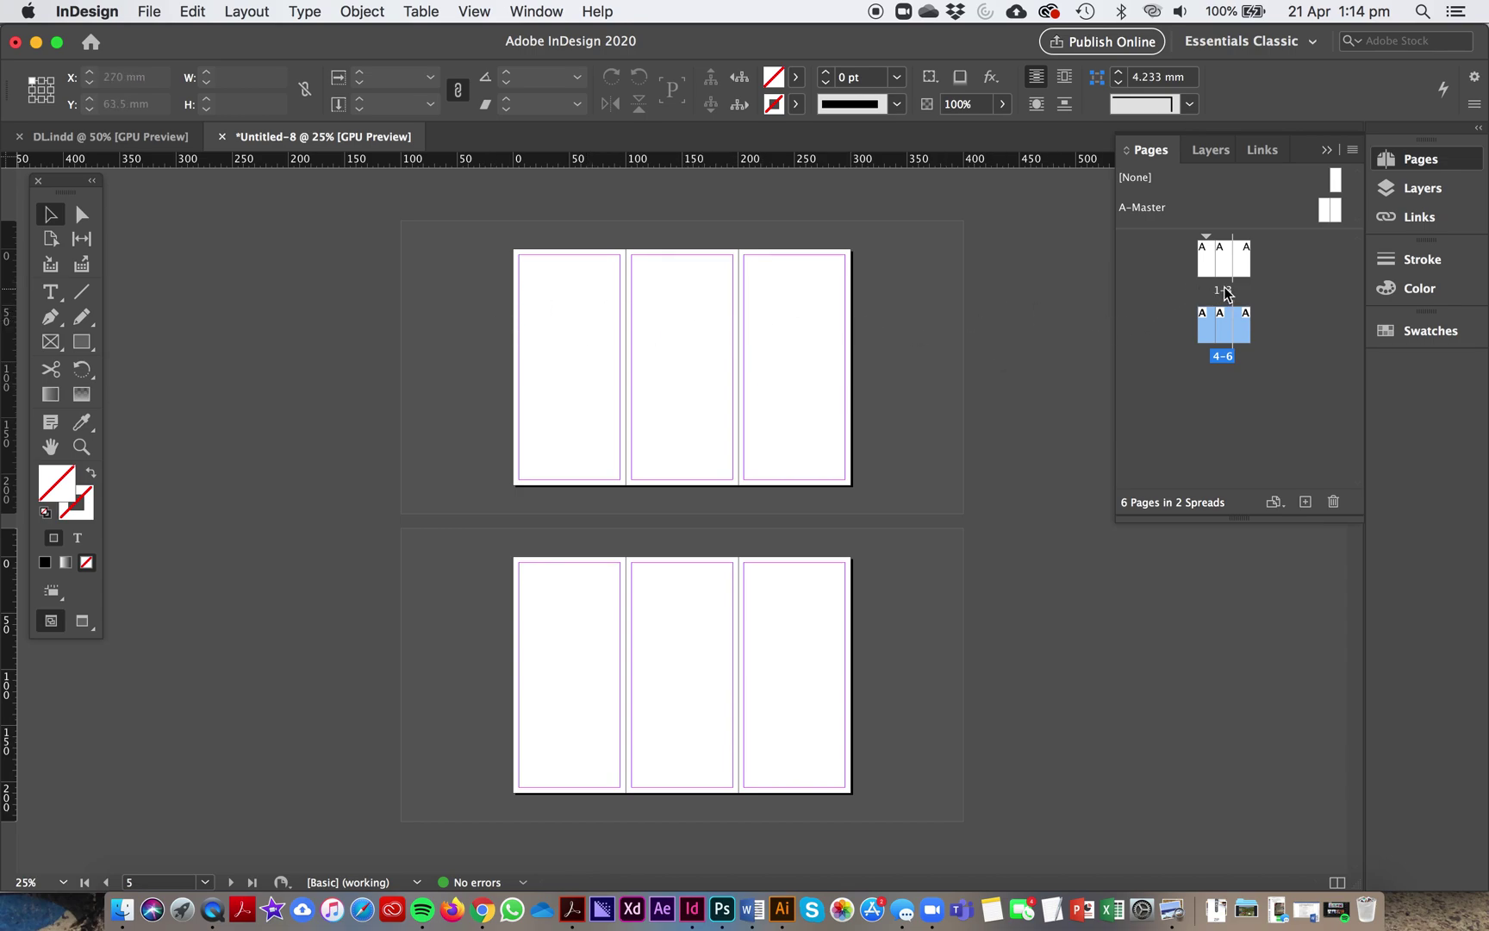
click(1241, 261)
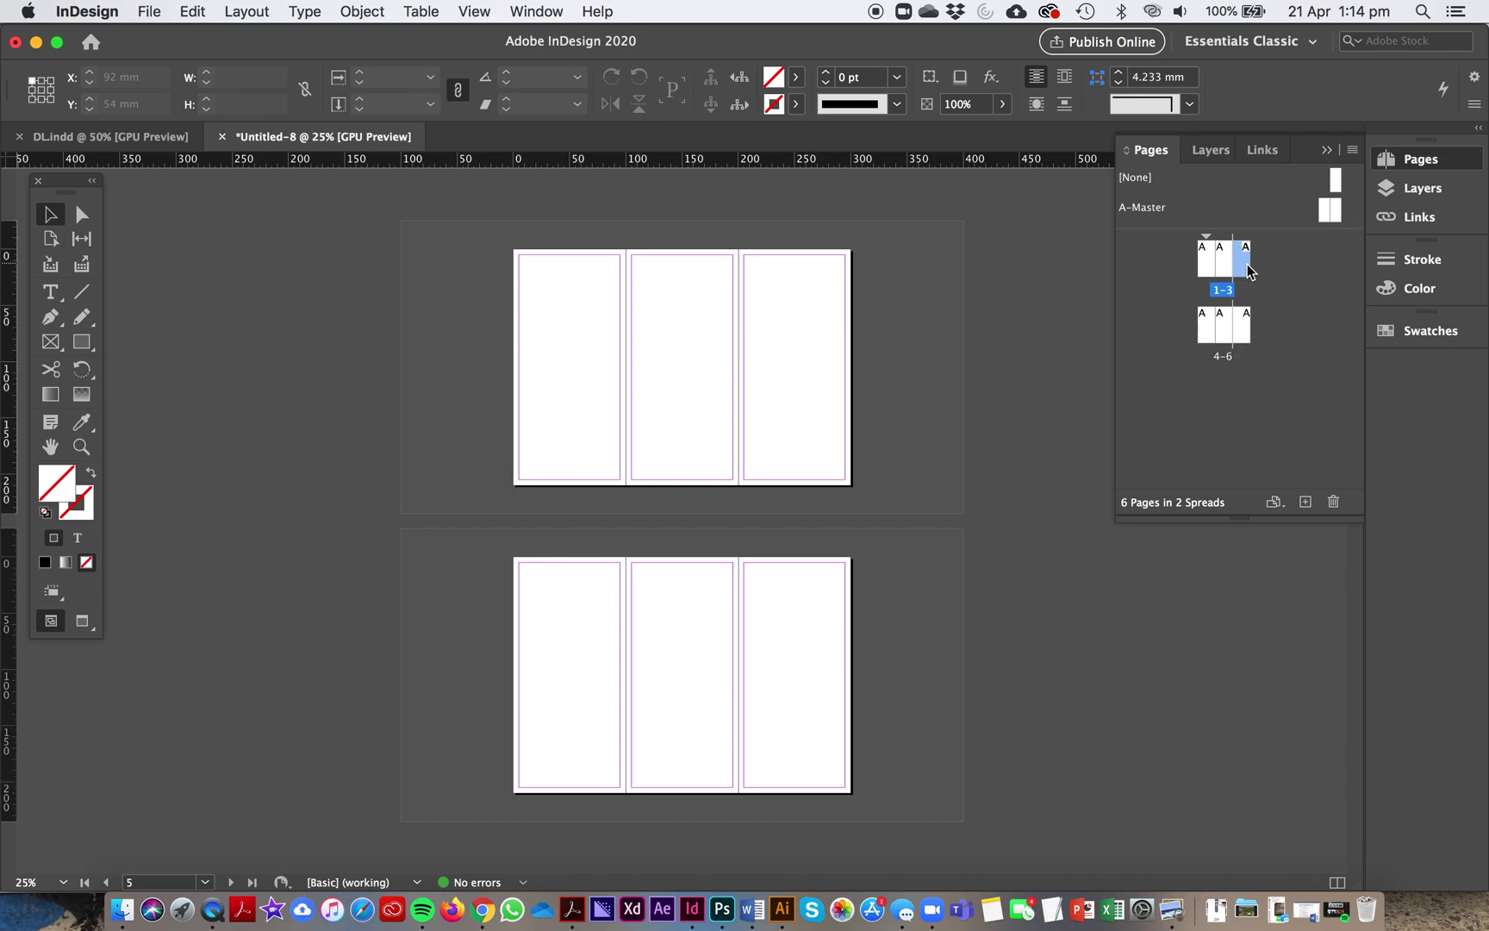
drag(516, 272, 737, 357)
click(941, 383)
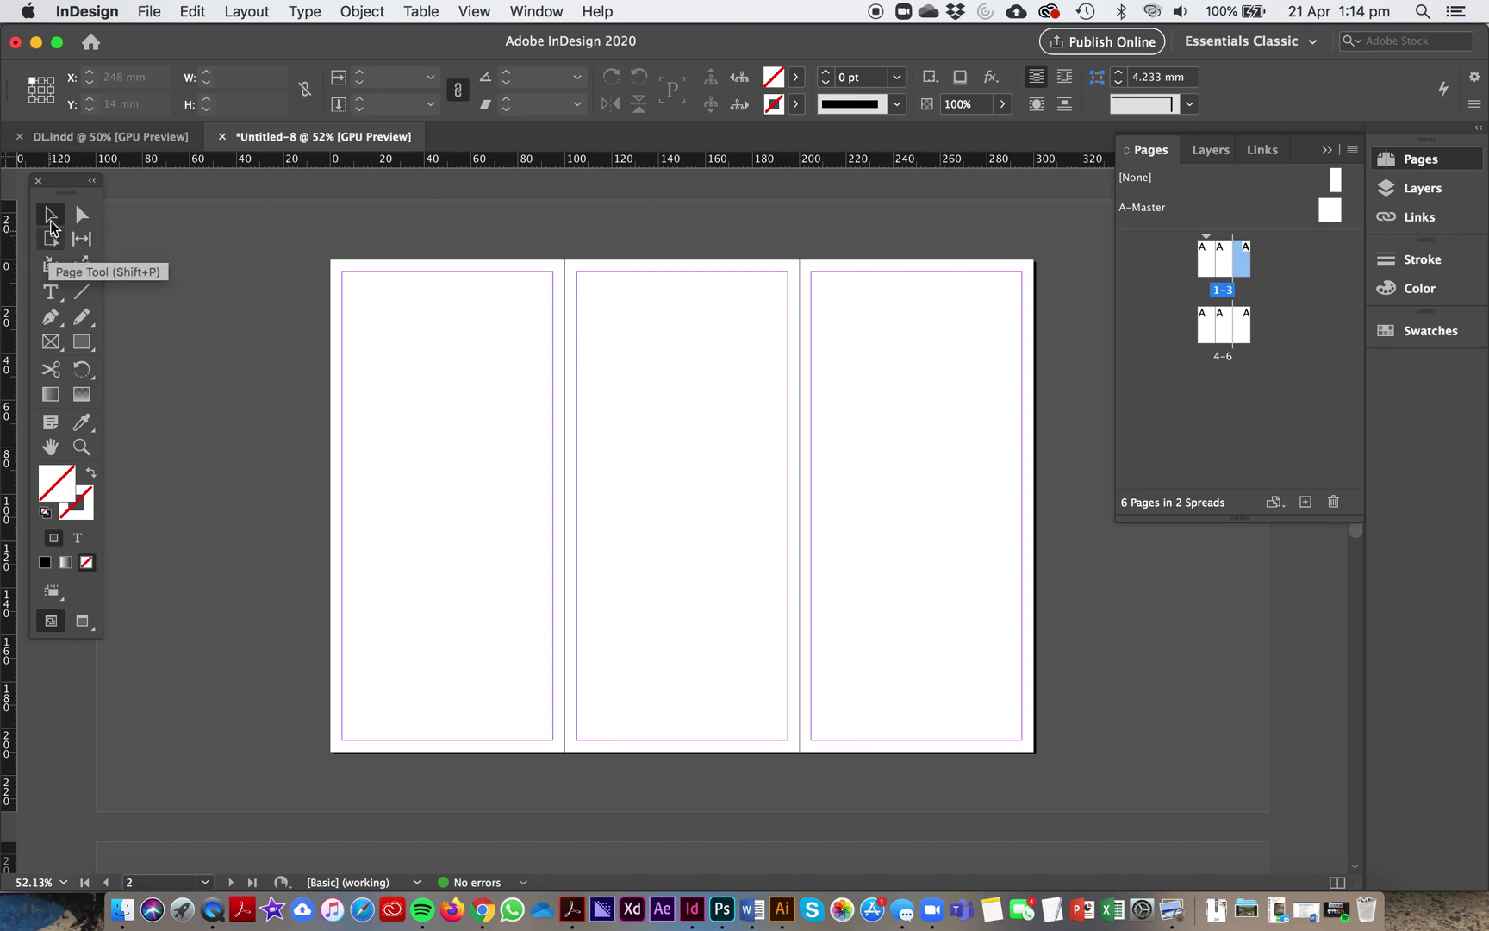
click(52, 237)
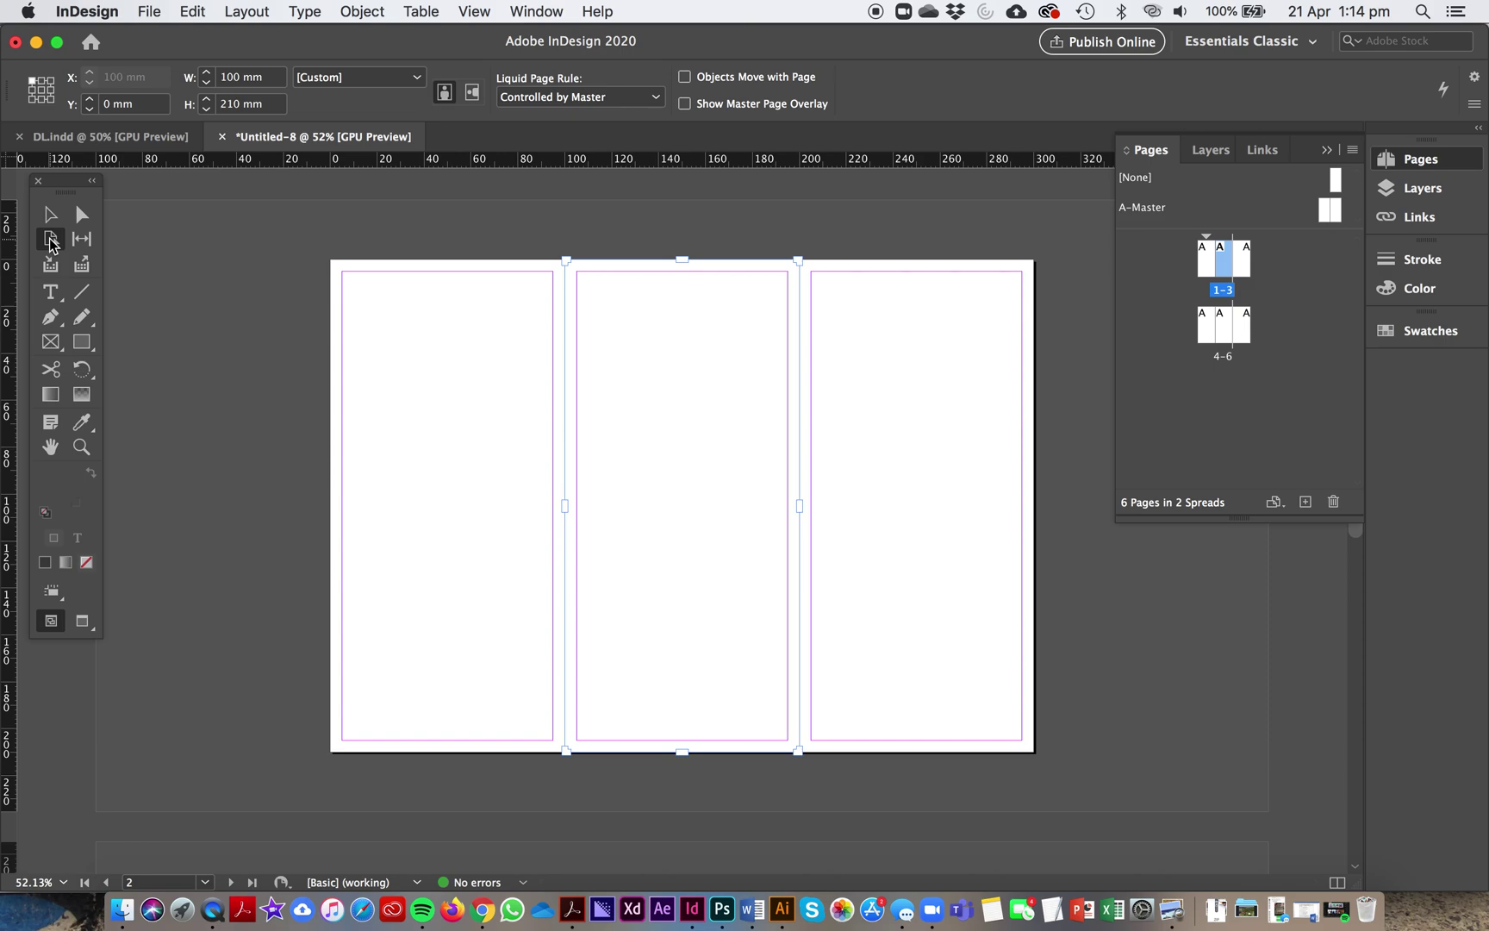
click(935, 302)
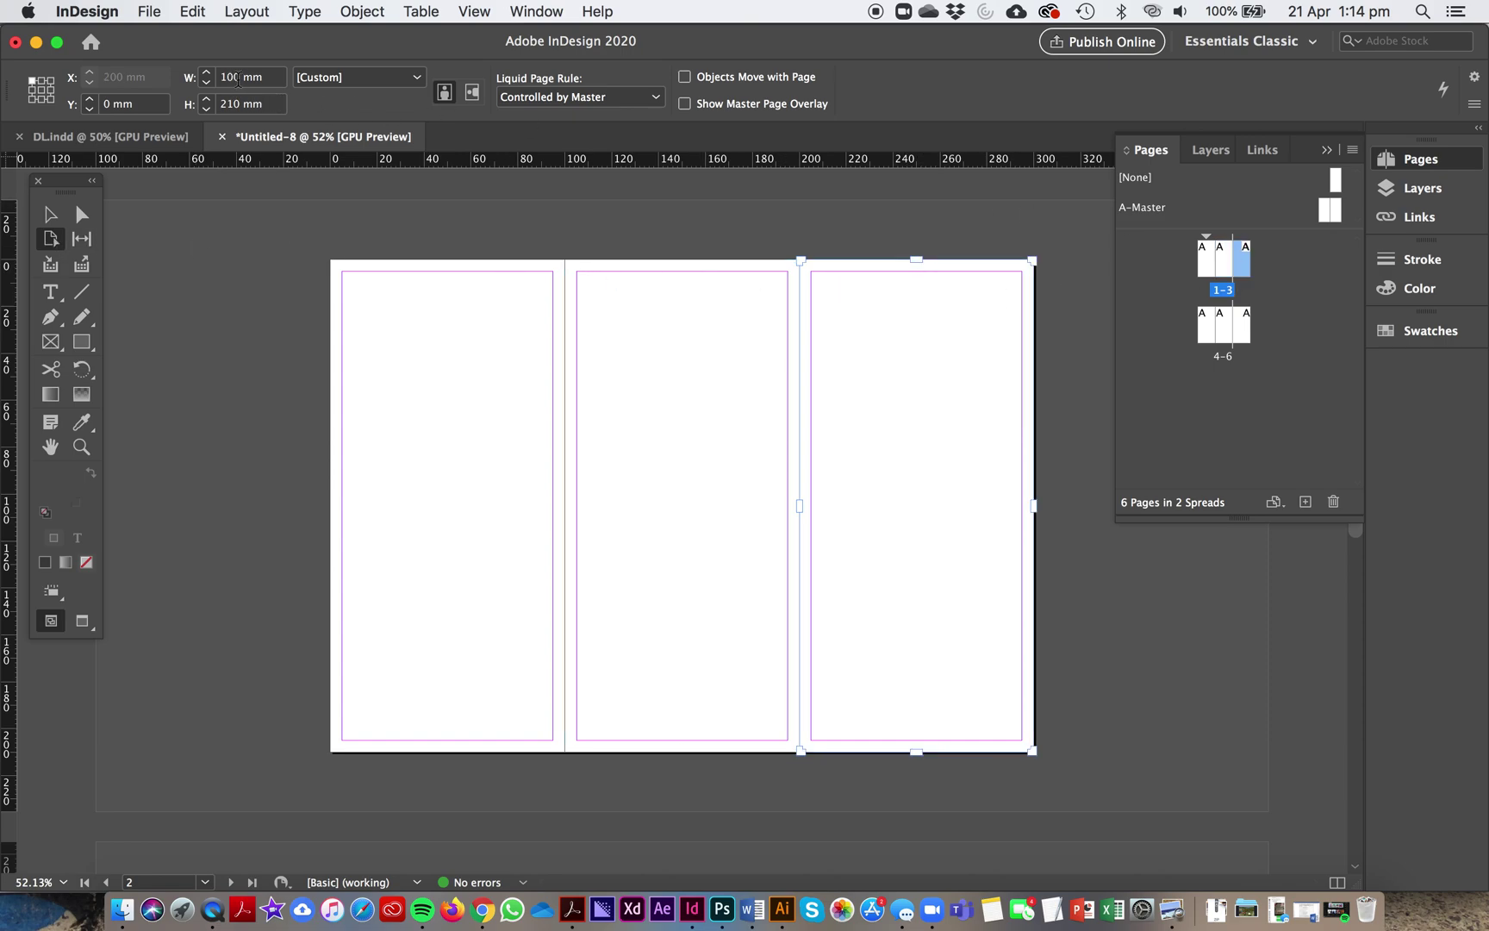
click(712, 384)
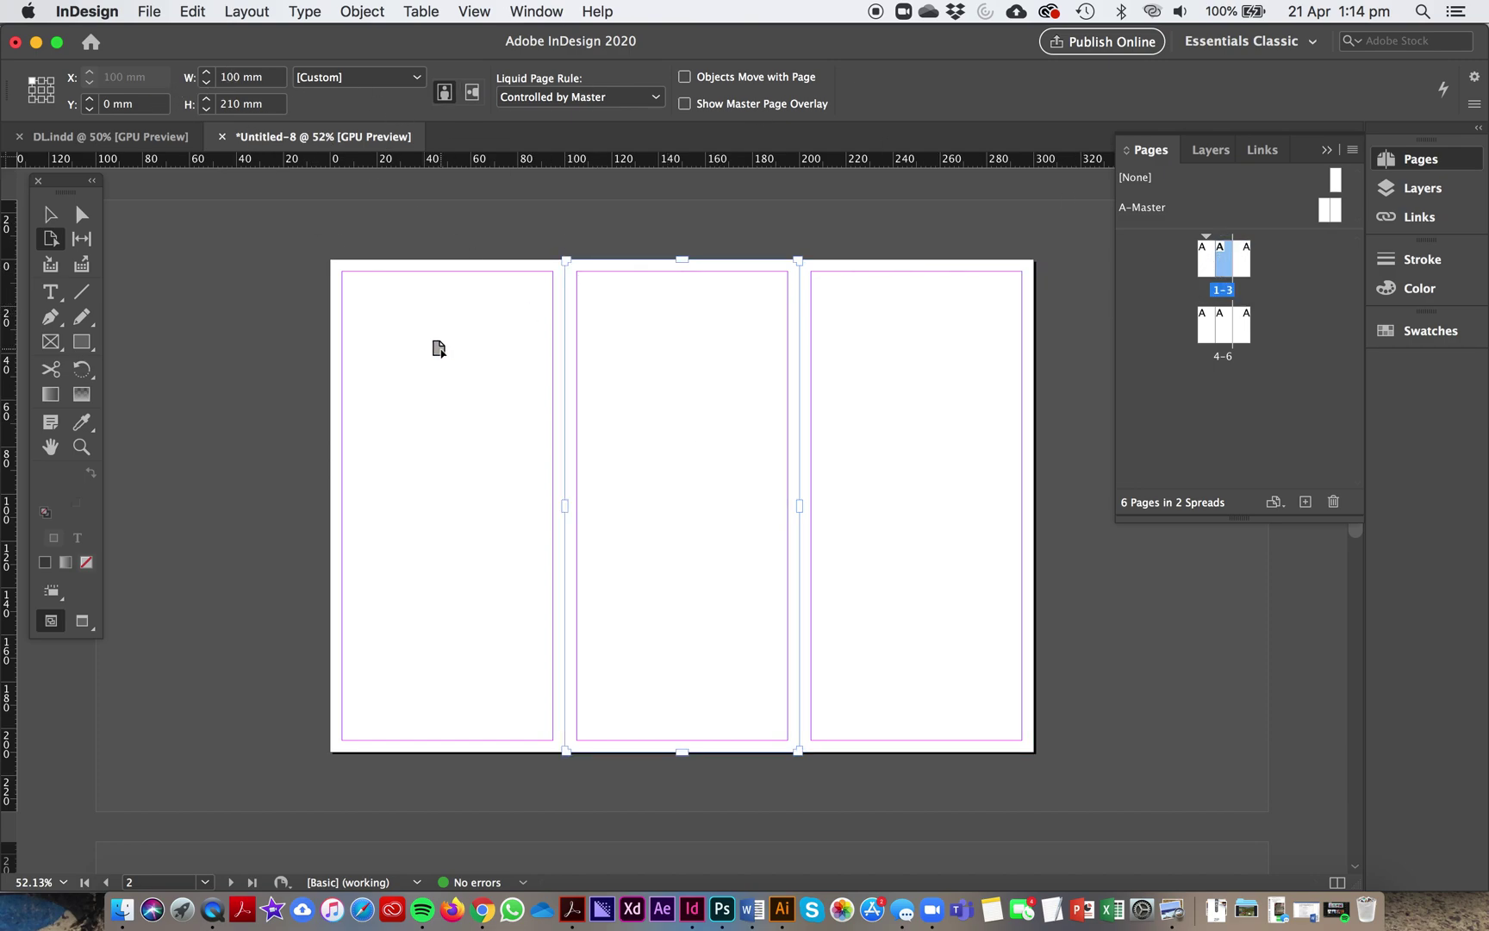
click(437, 338)
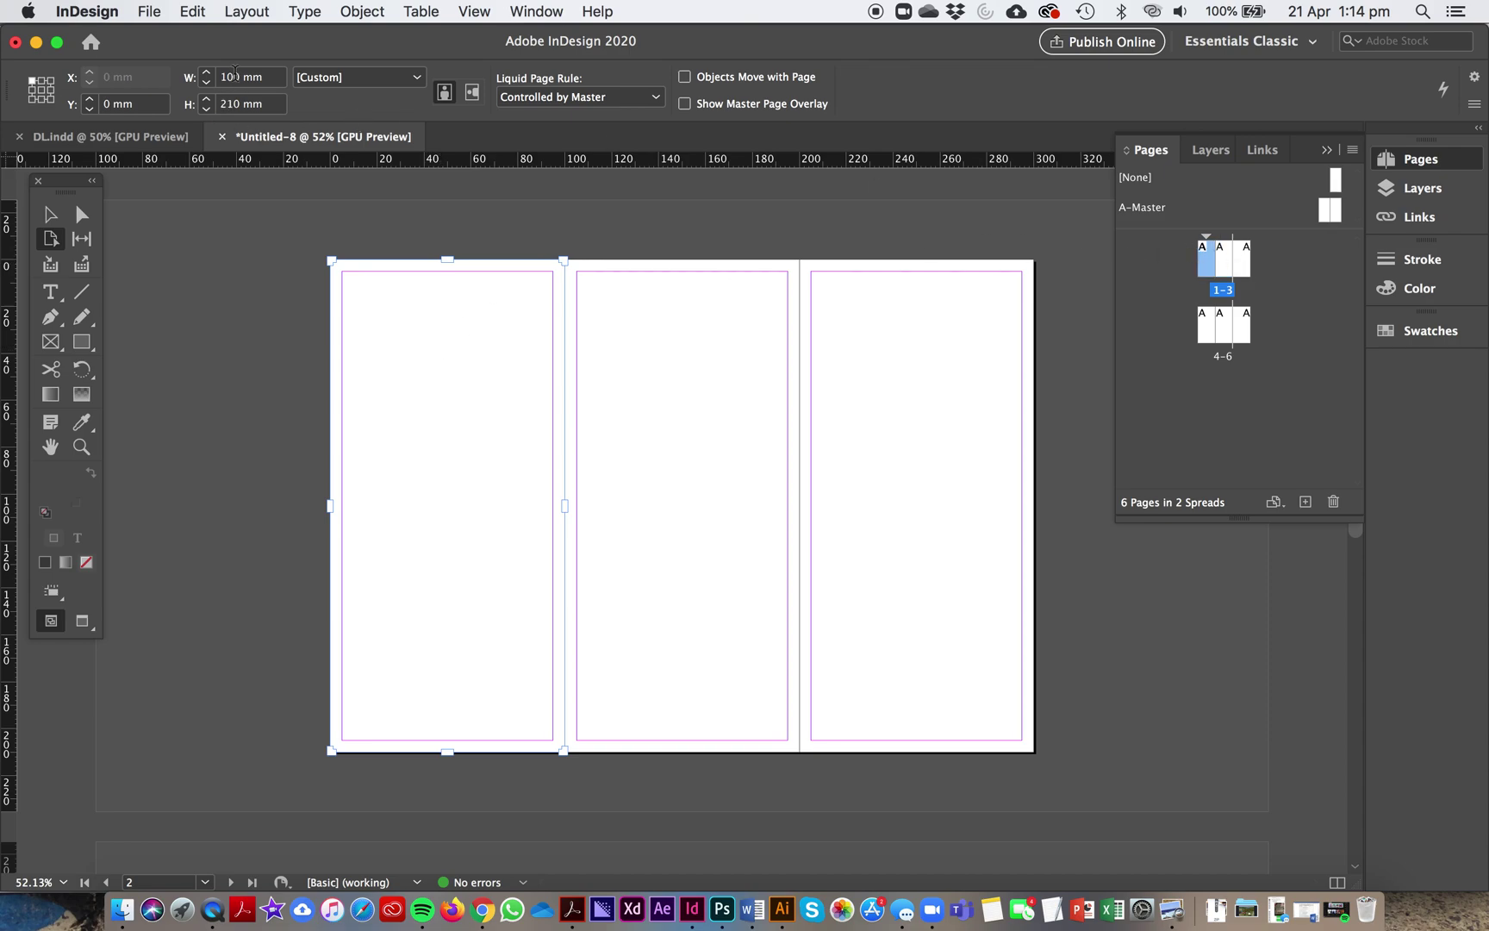
double_click(235, 77)
text(97)
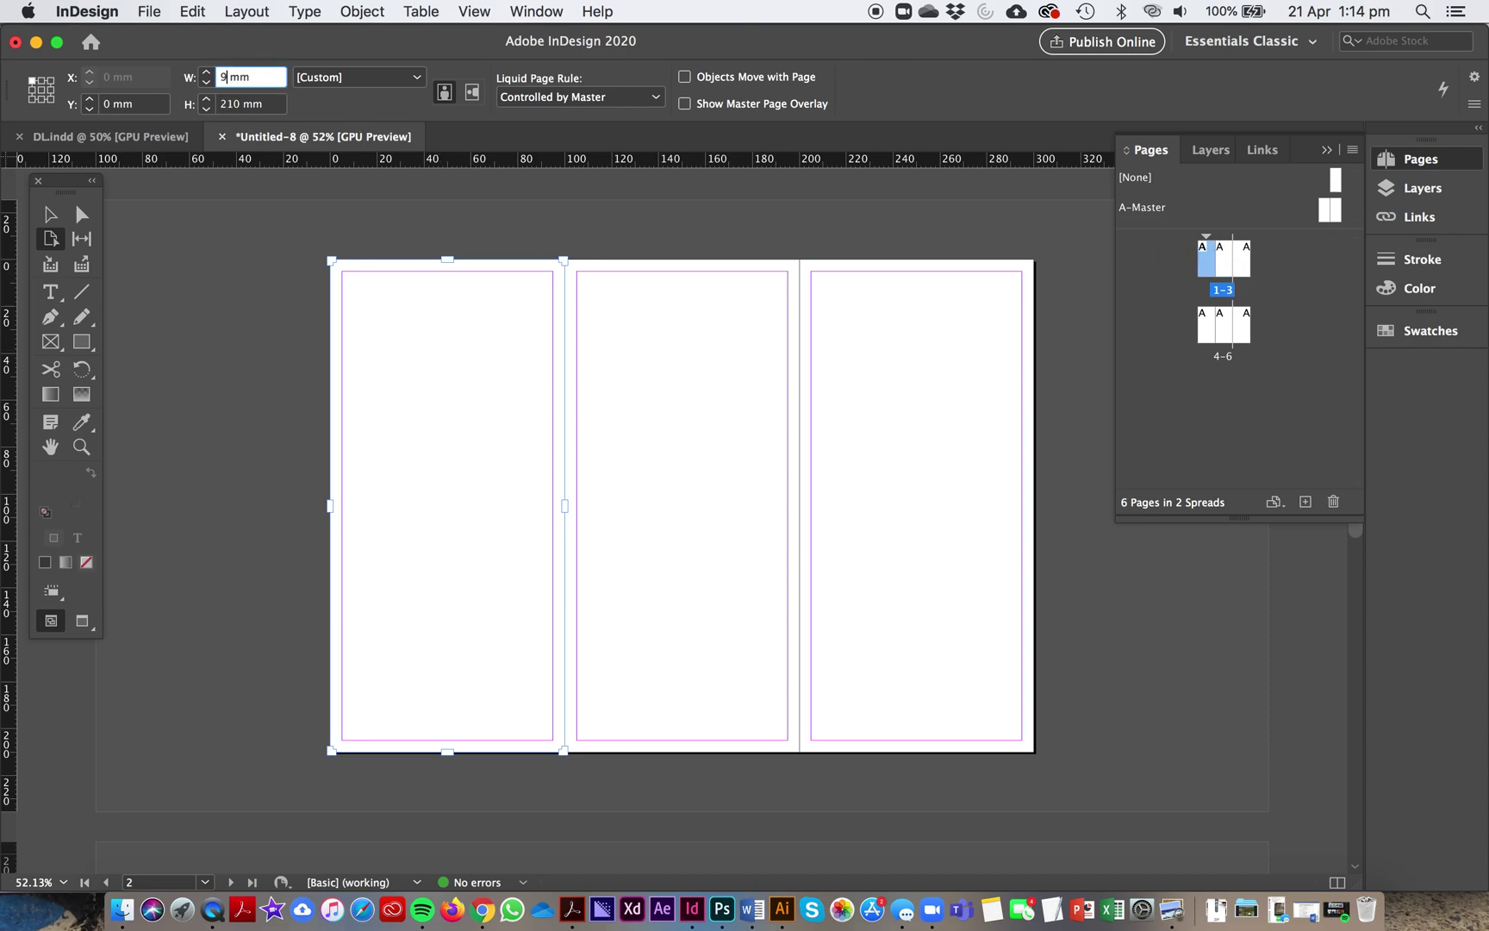
key(Return)
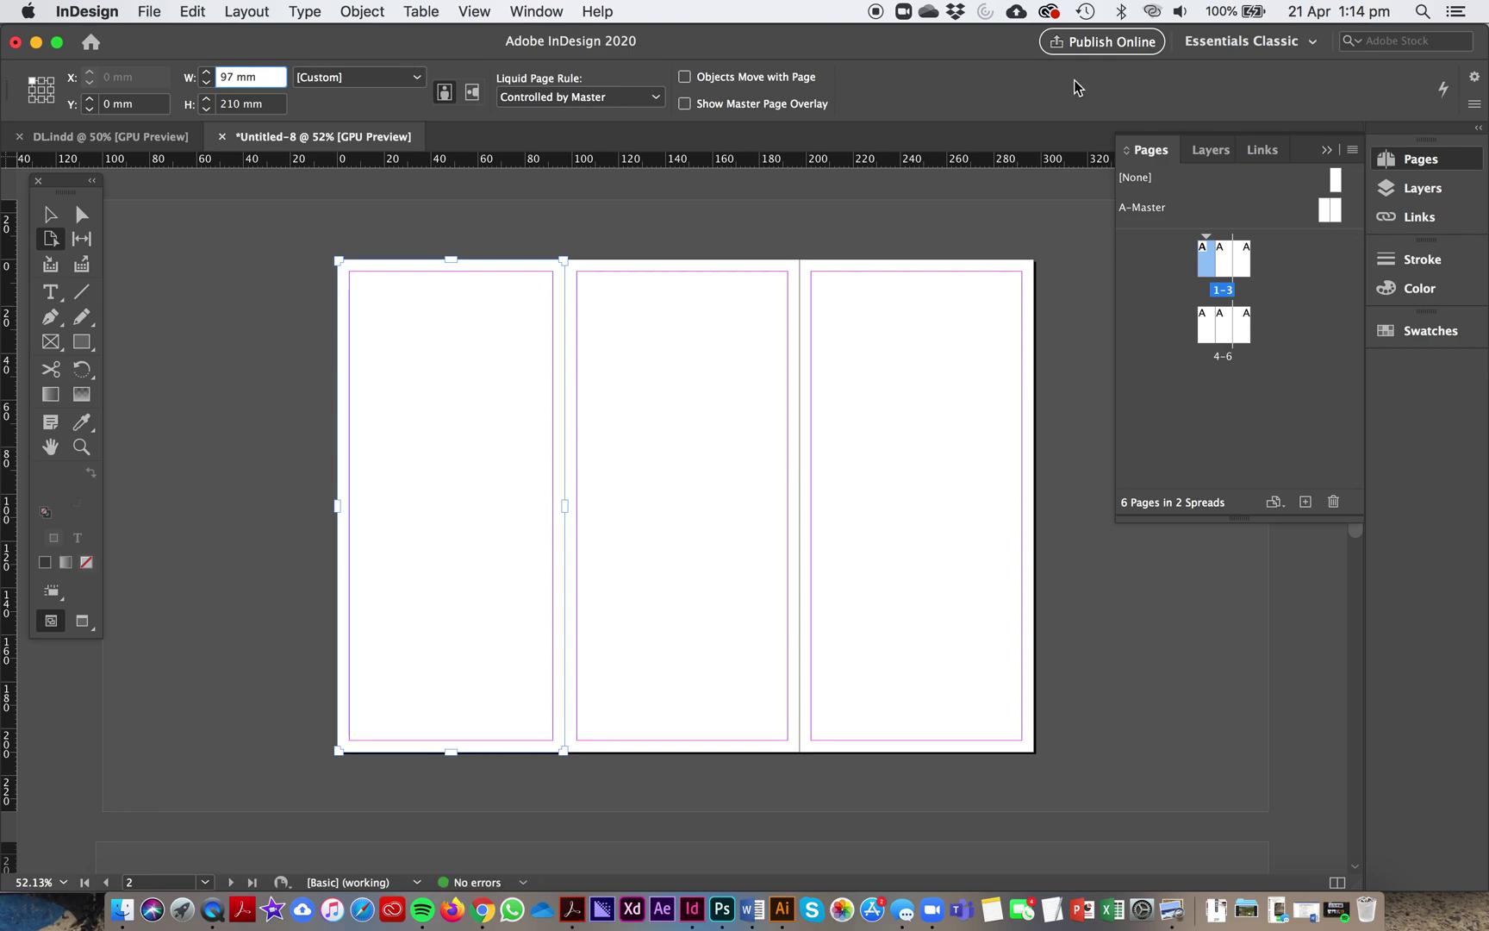
- Set the width of the rightmost page in the second spread to 97 mm with the Page tool
double_click(1244, 329)
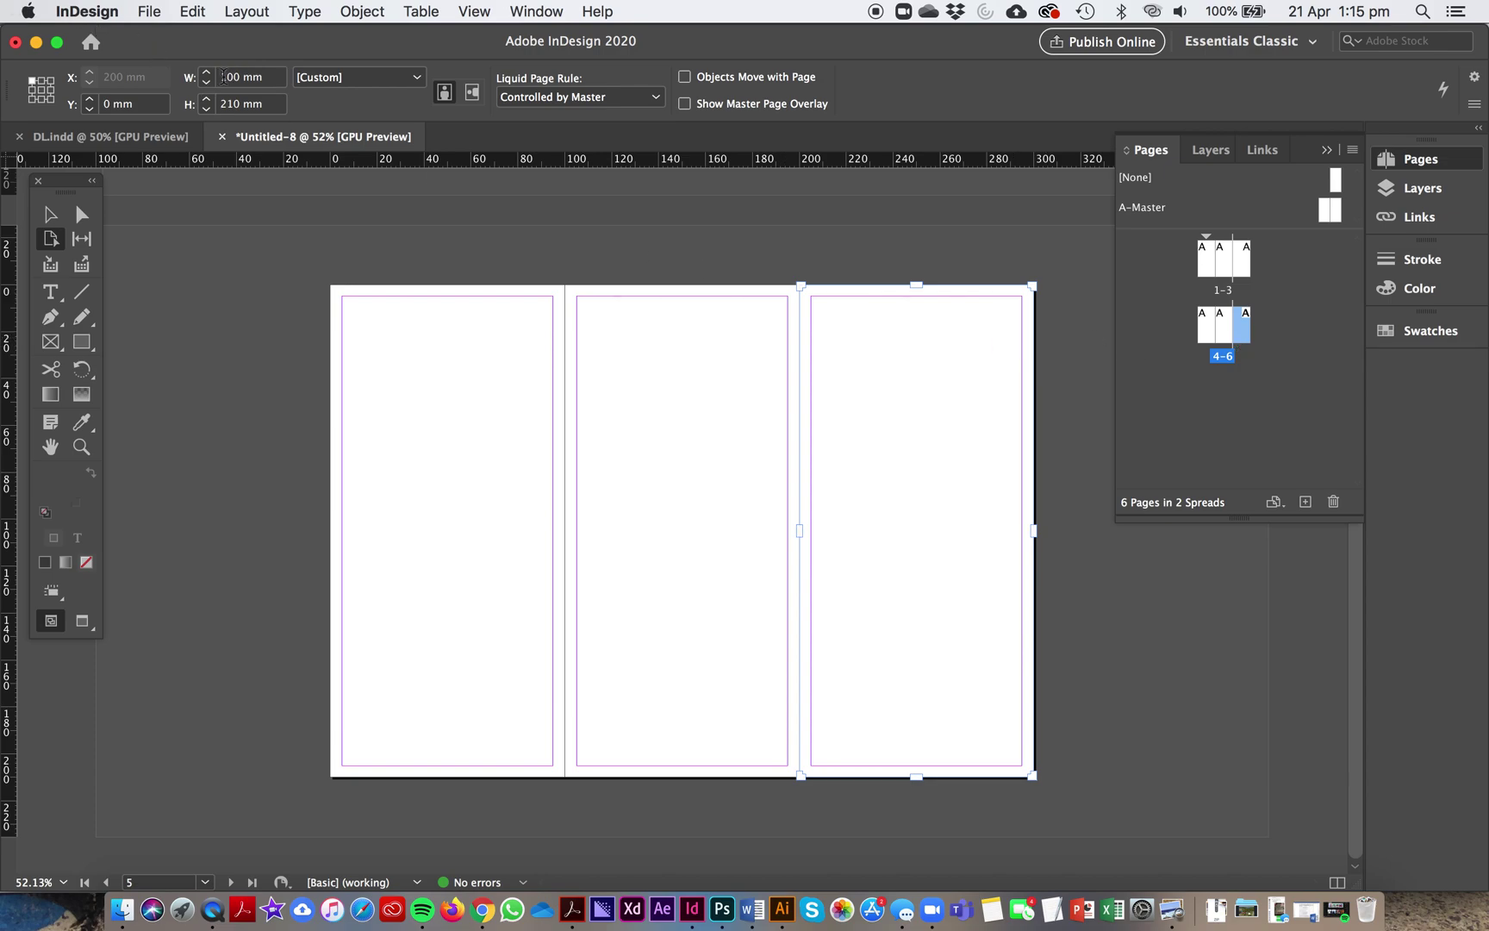
click(698, 369)
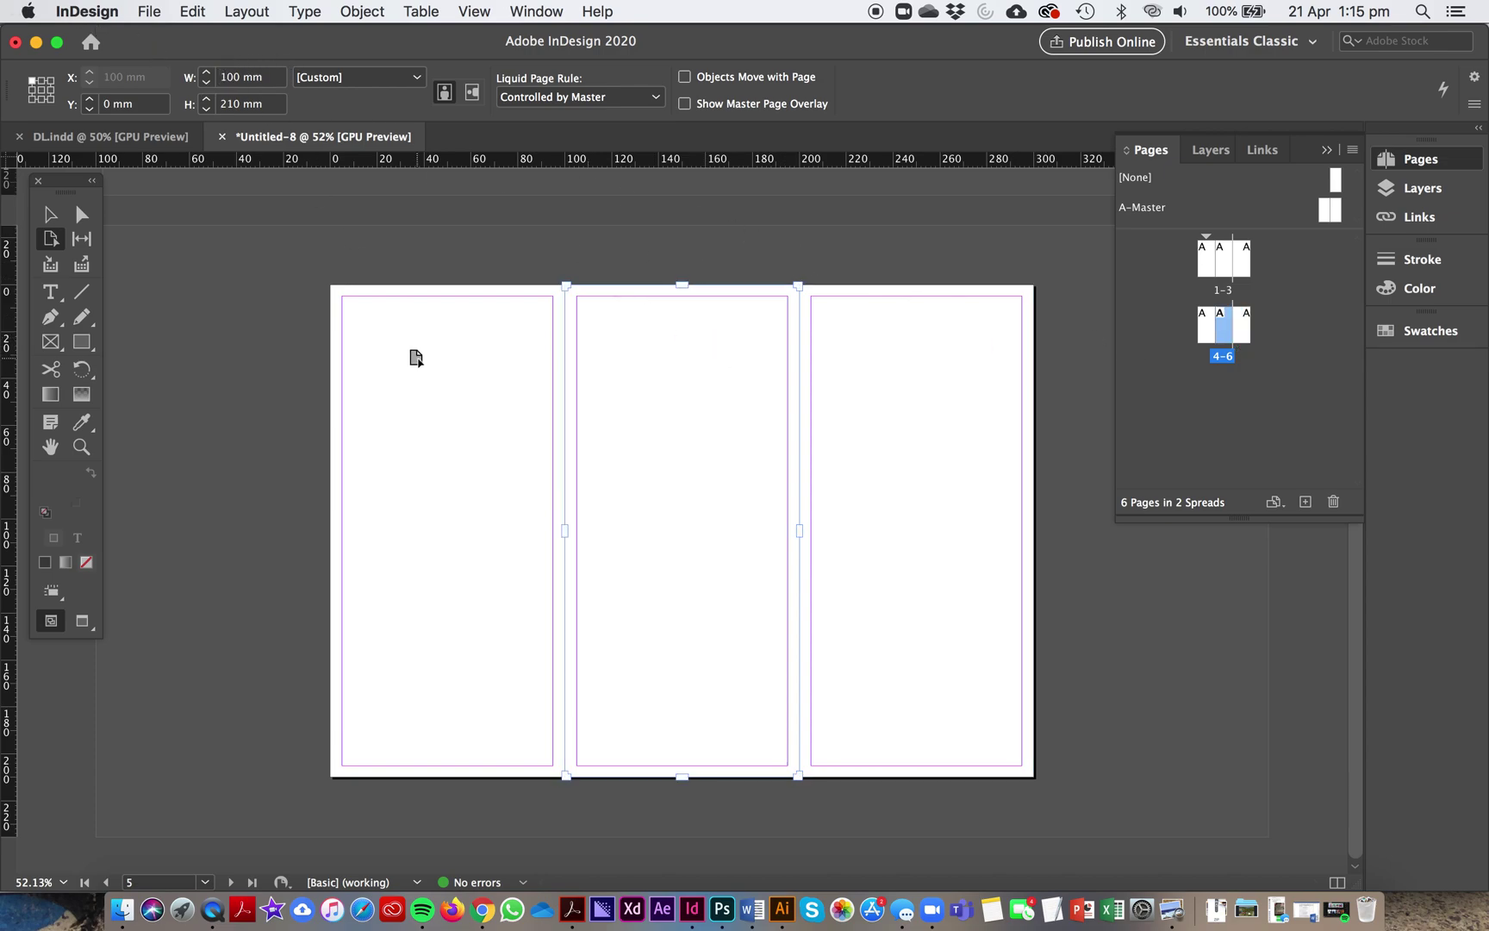
click(412, 352)
click(221, 75)
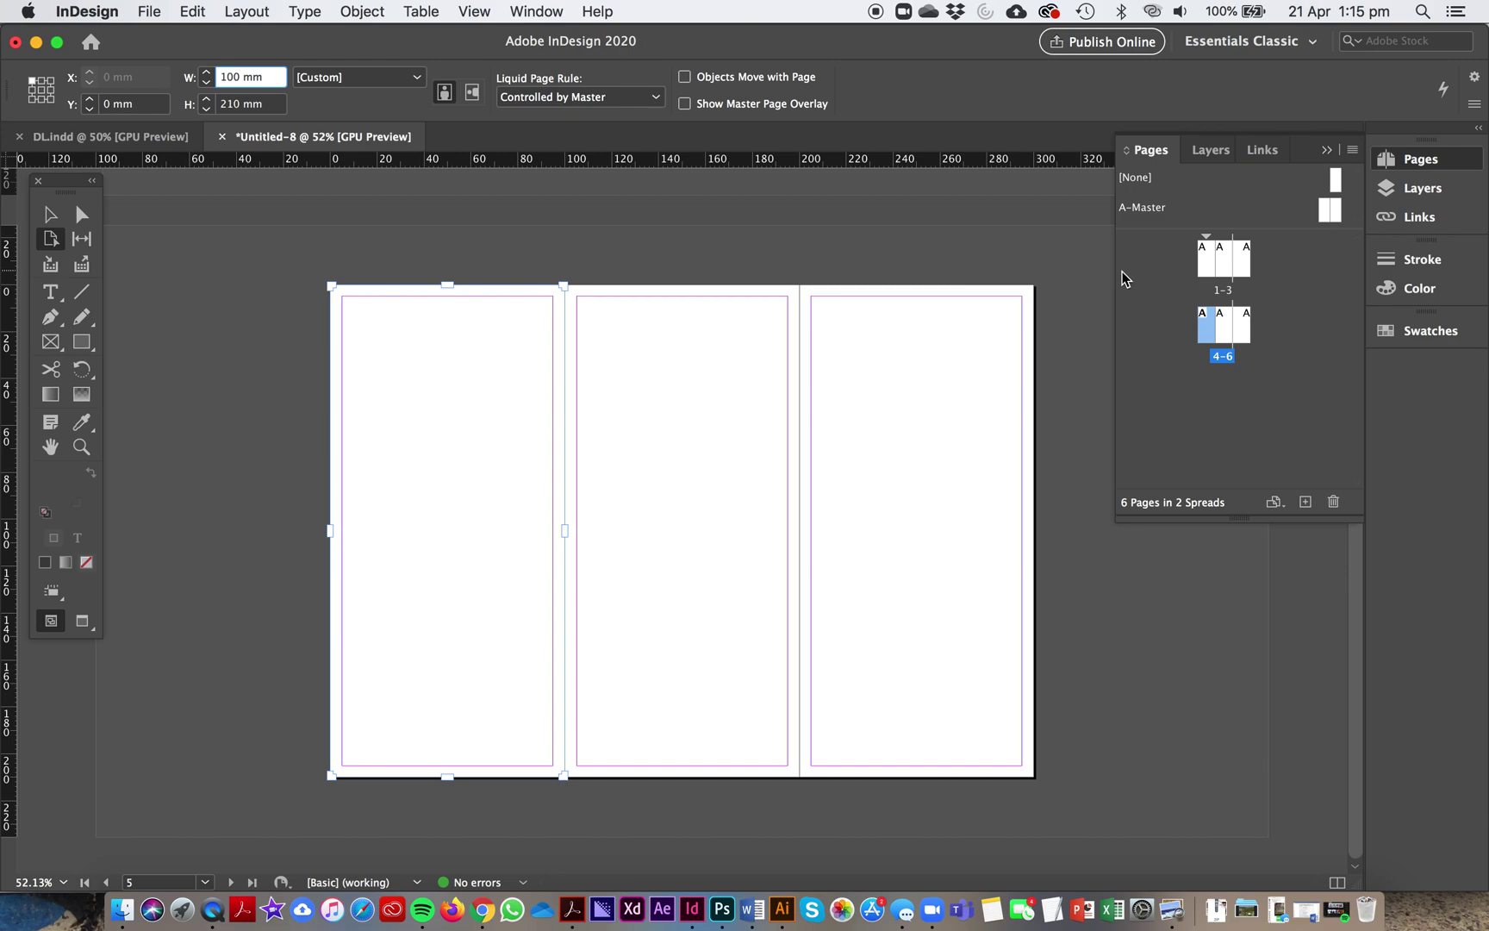
double_click(1247, 258)
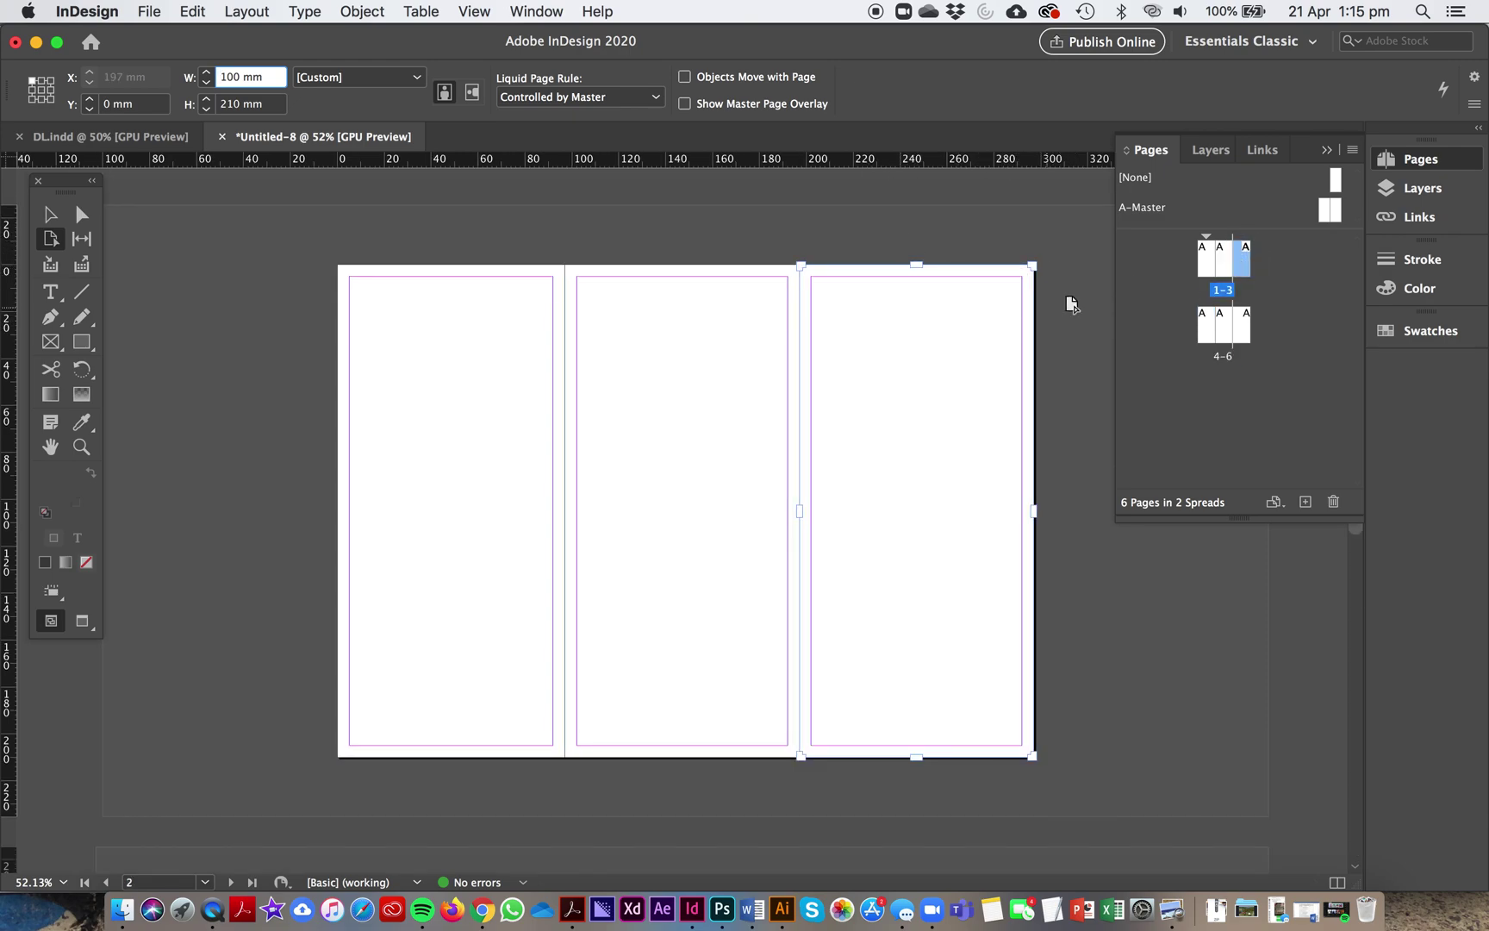
double_click(1205, 324)
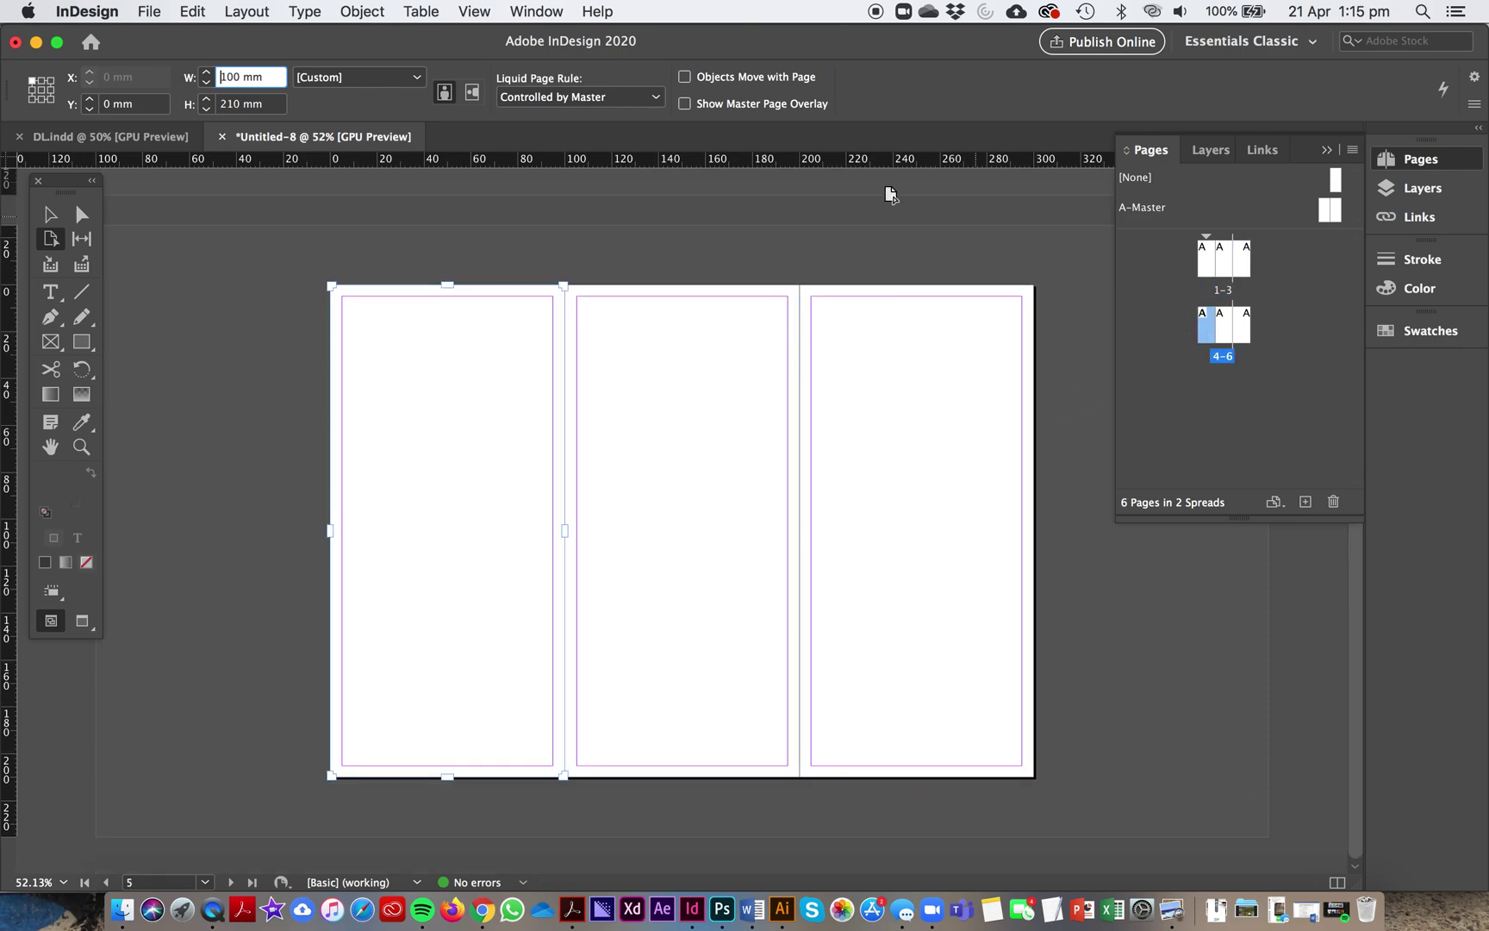
click(434, 393)
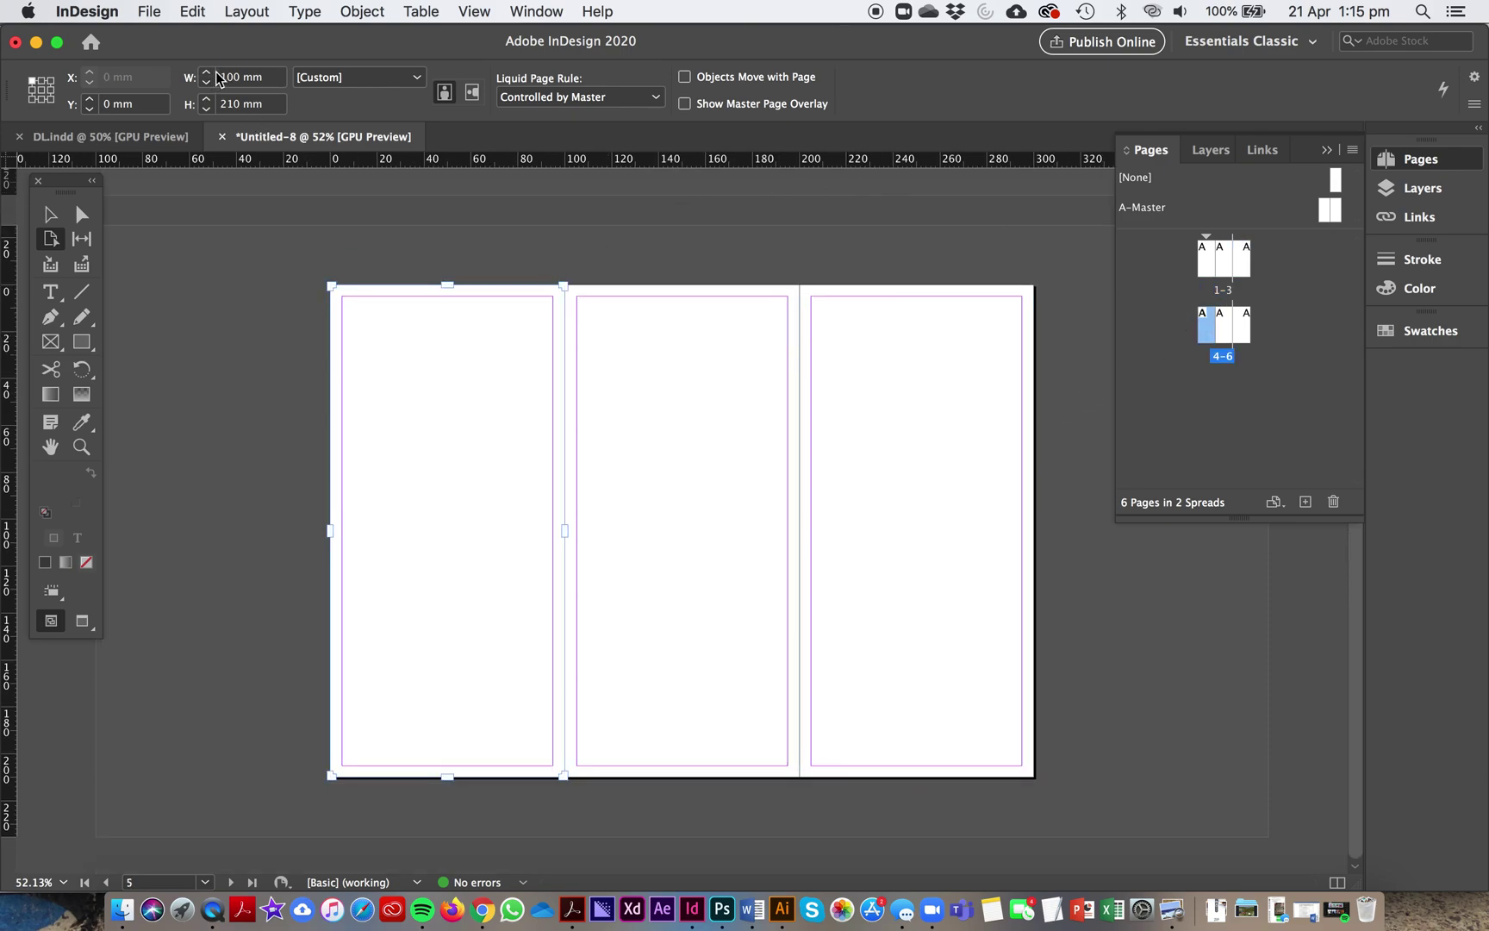
click(720, 395)
click(941, 396)
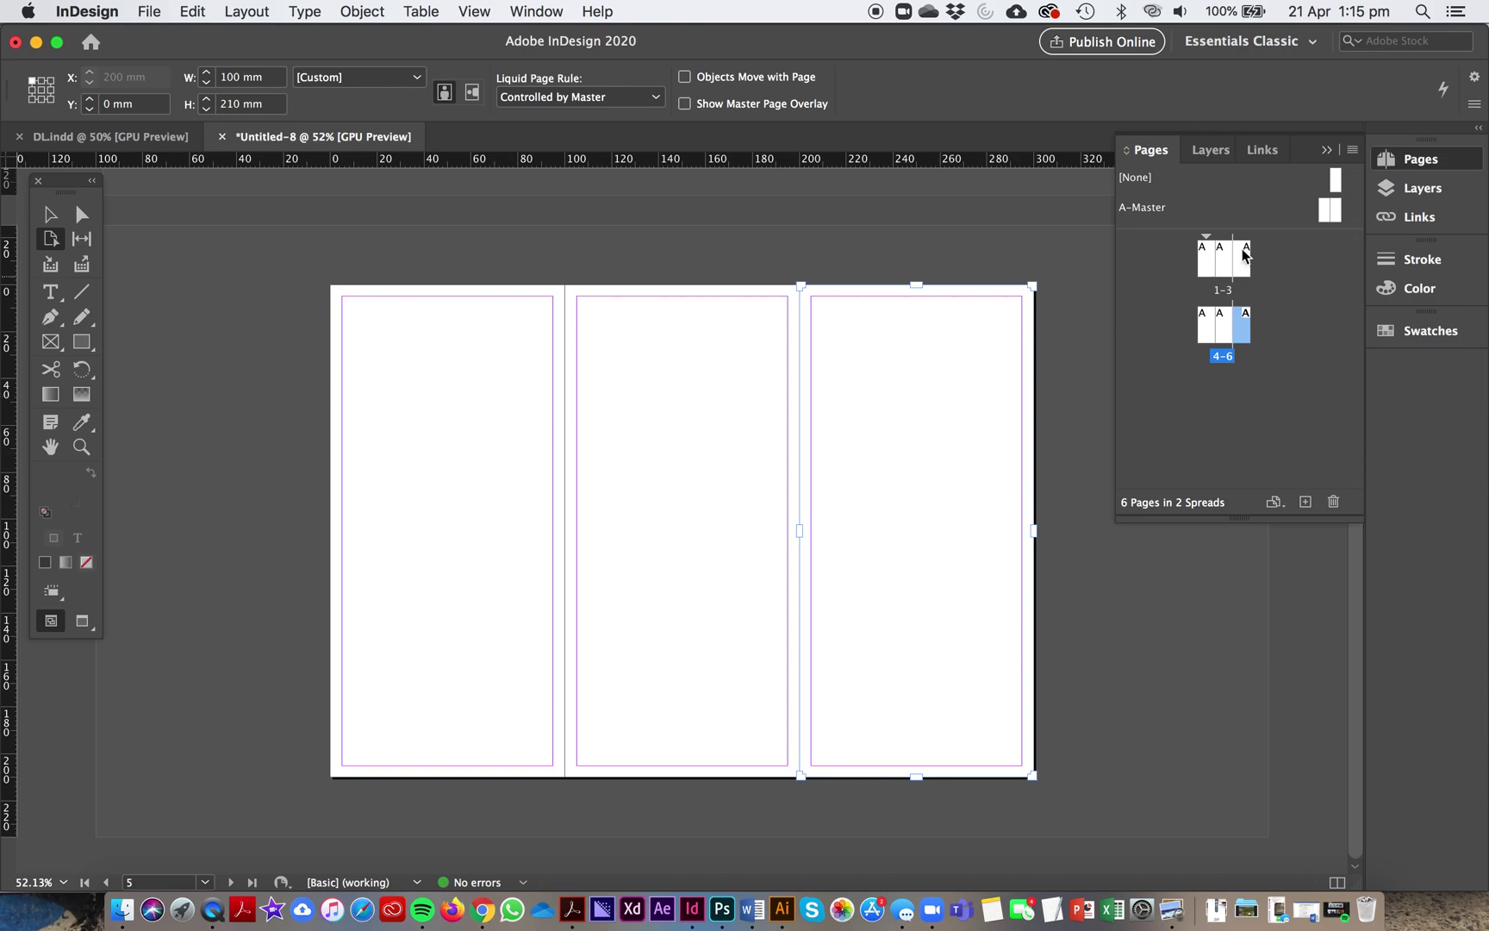
double_click(235, 76)
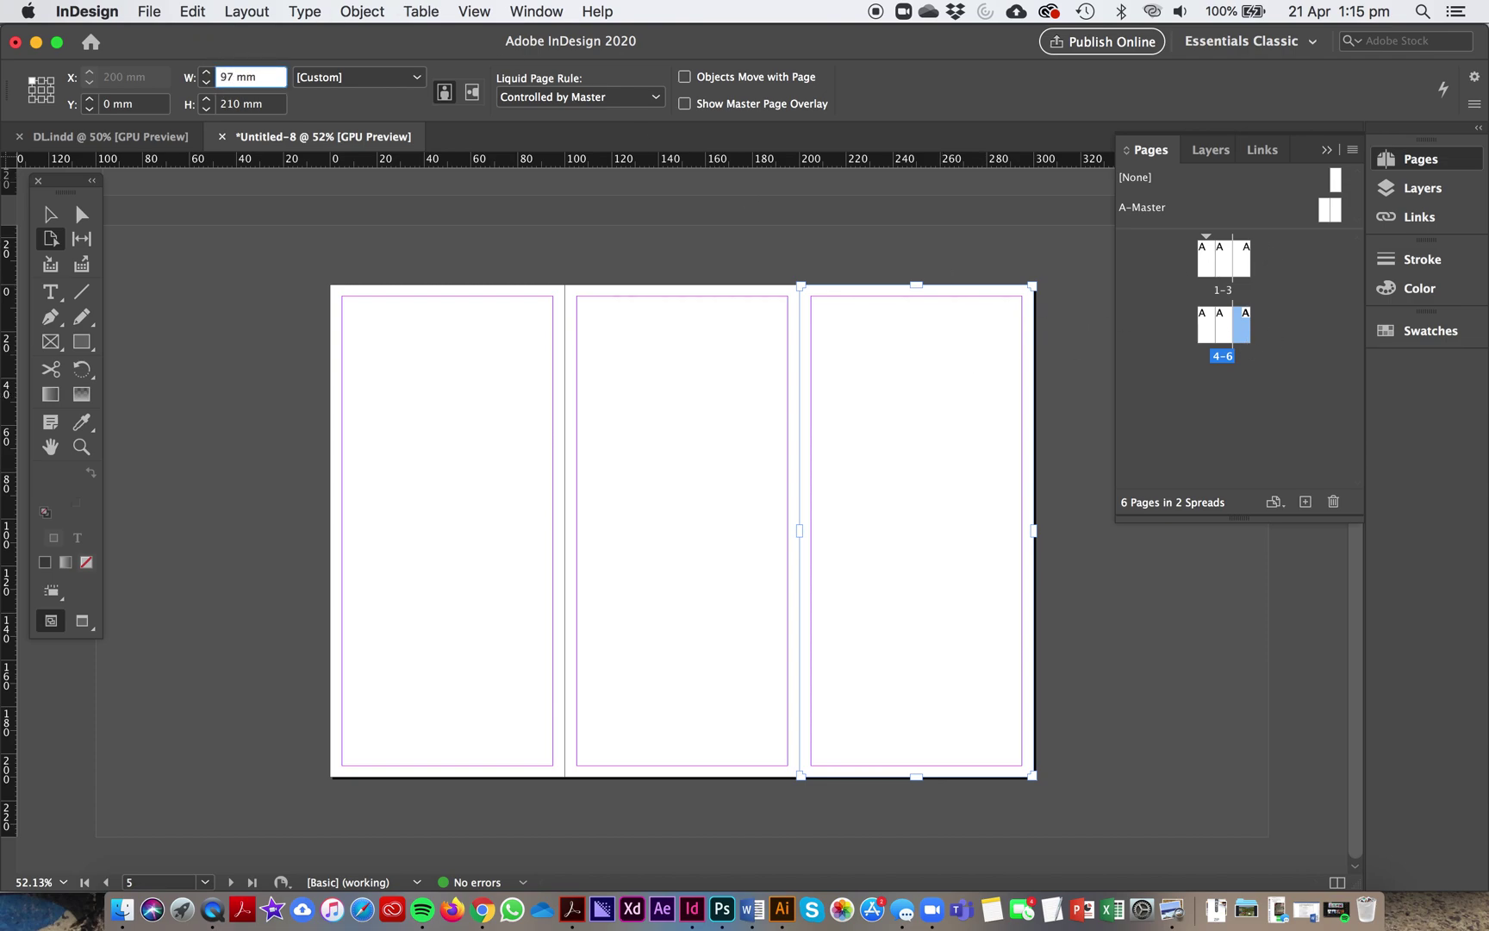
key(Return)
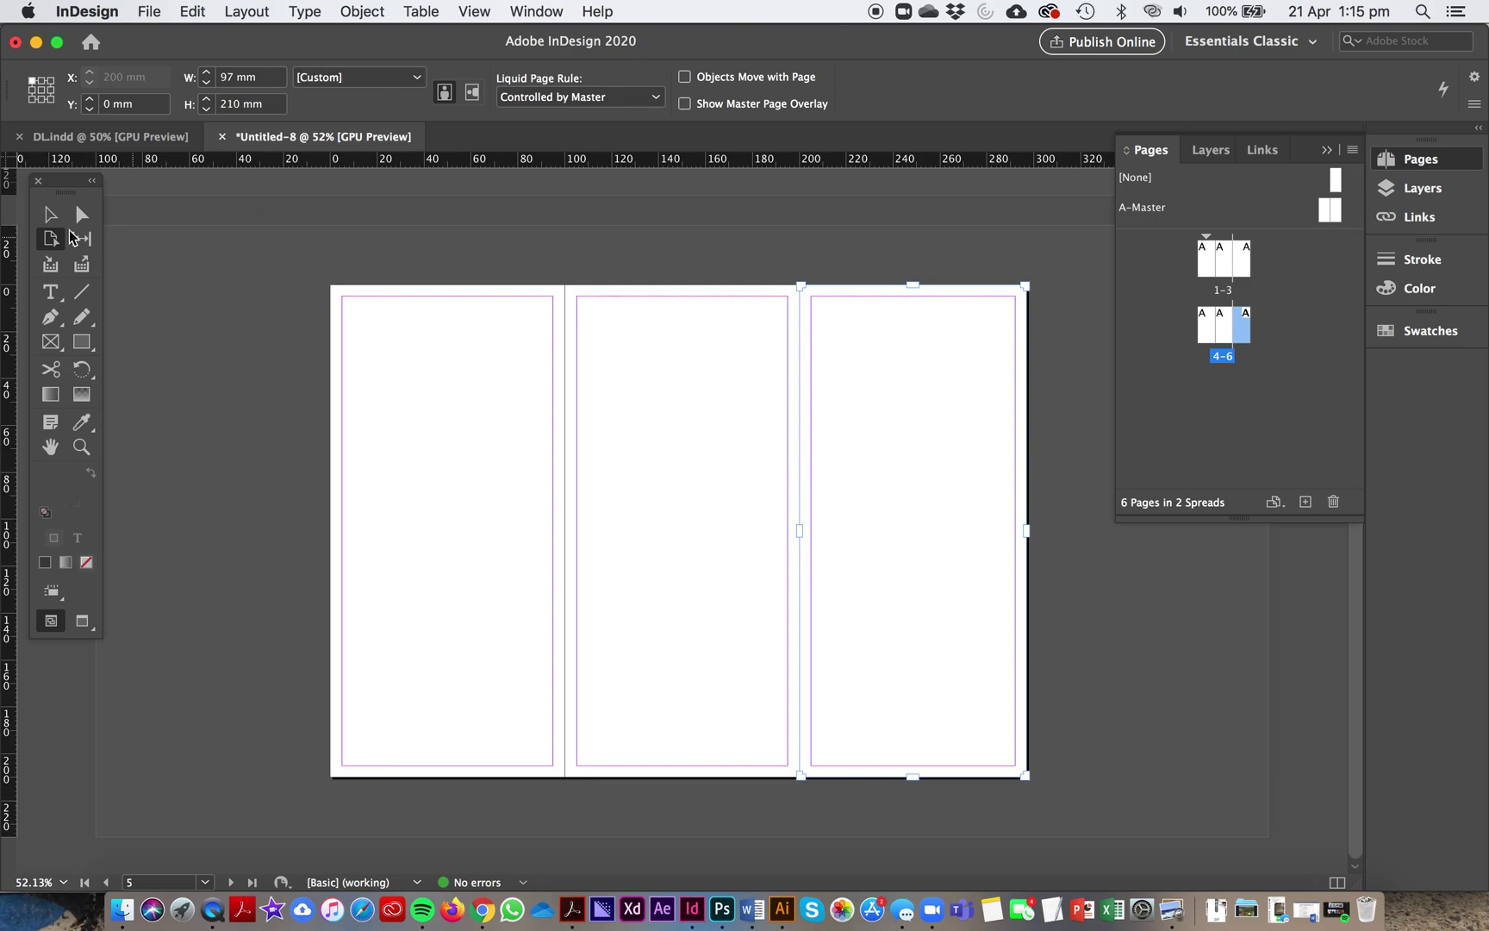
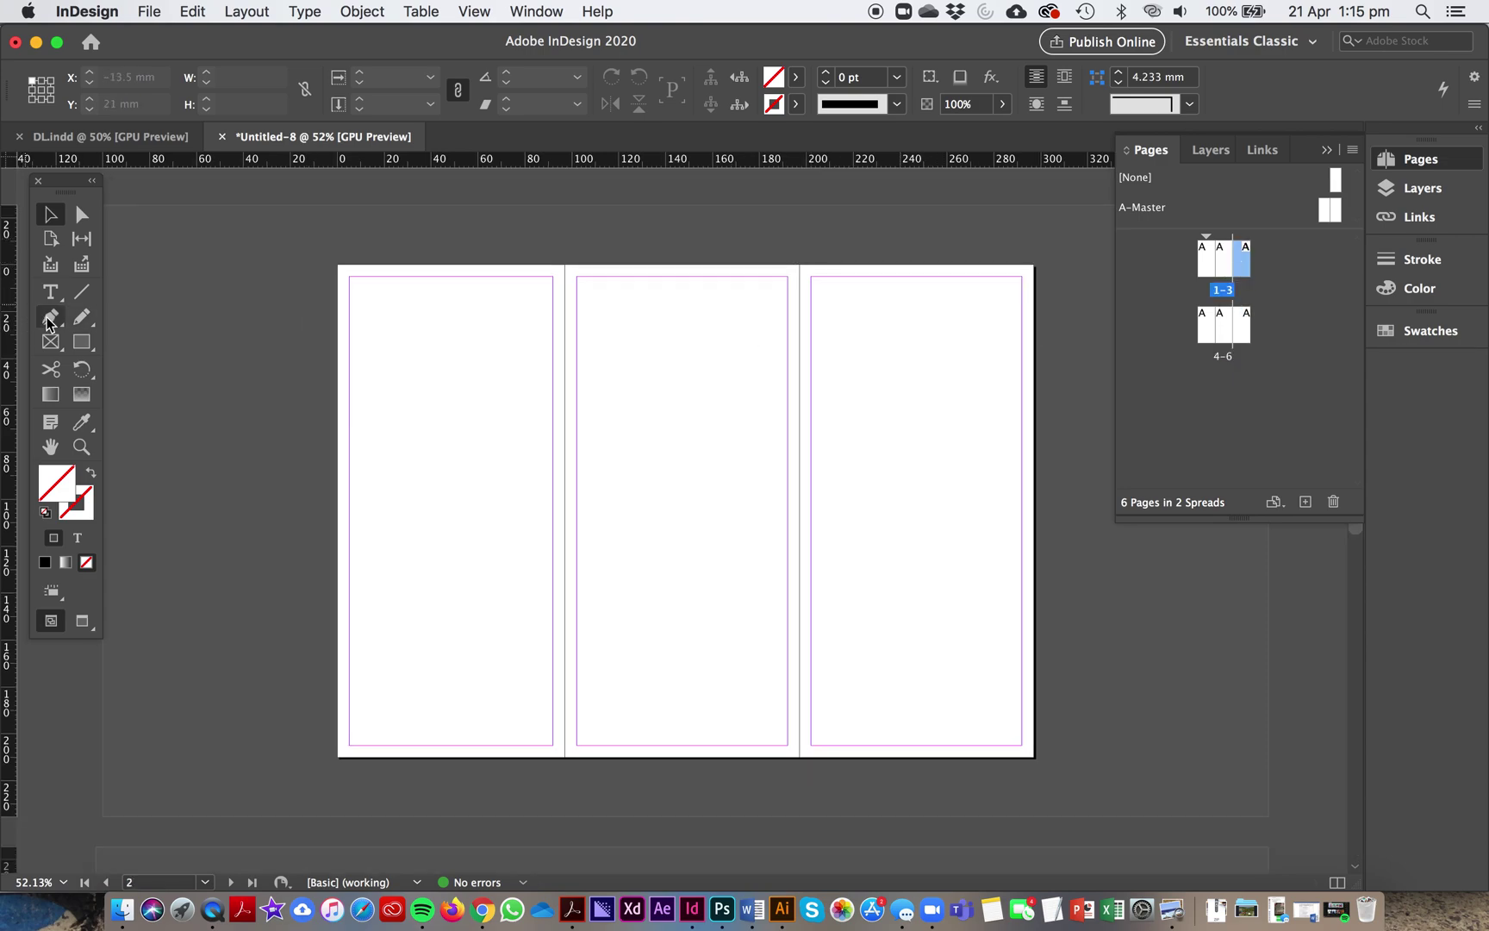
click(81, 342)
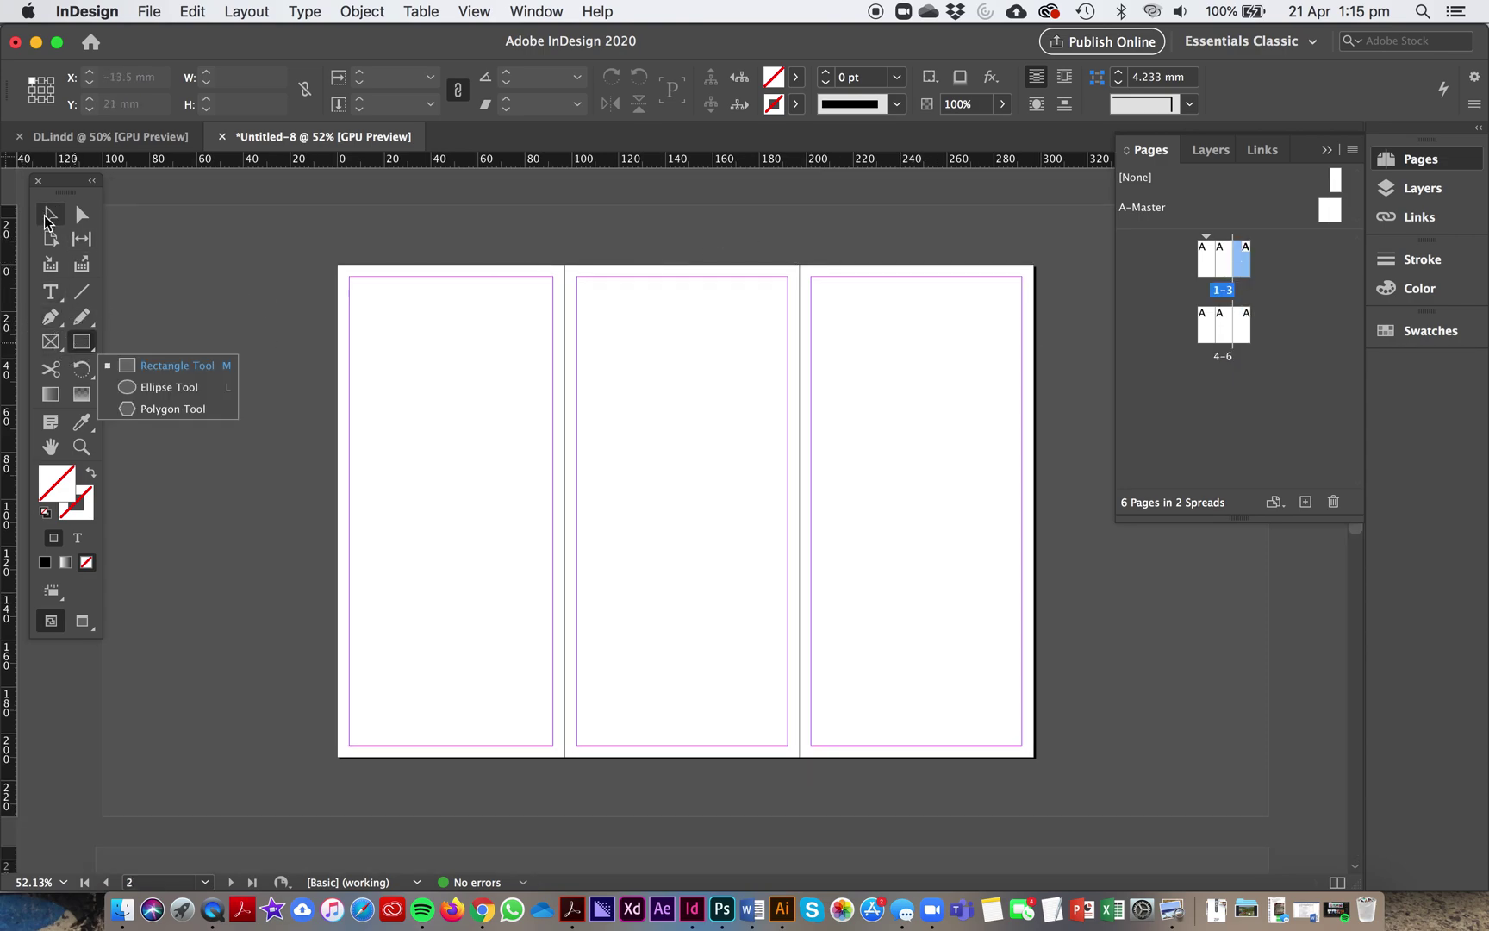
click(49, 215)
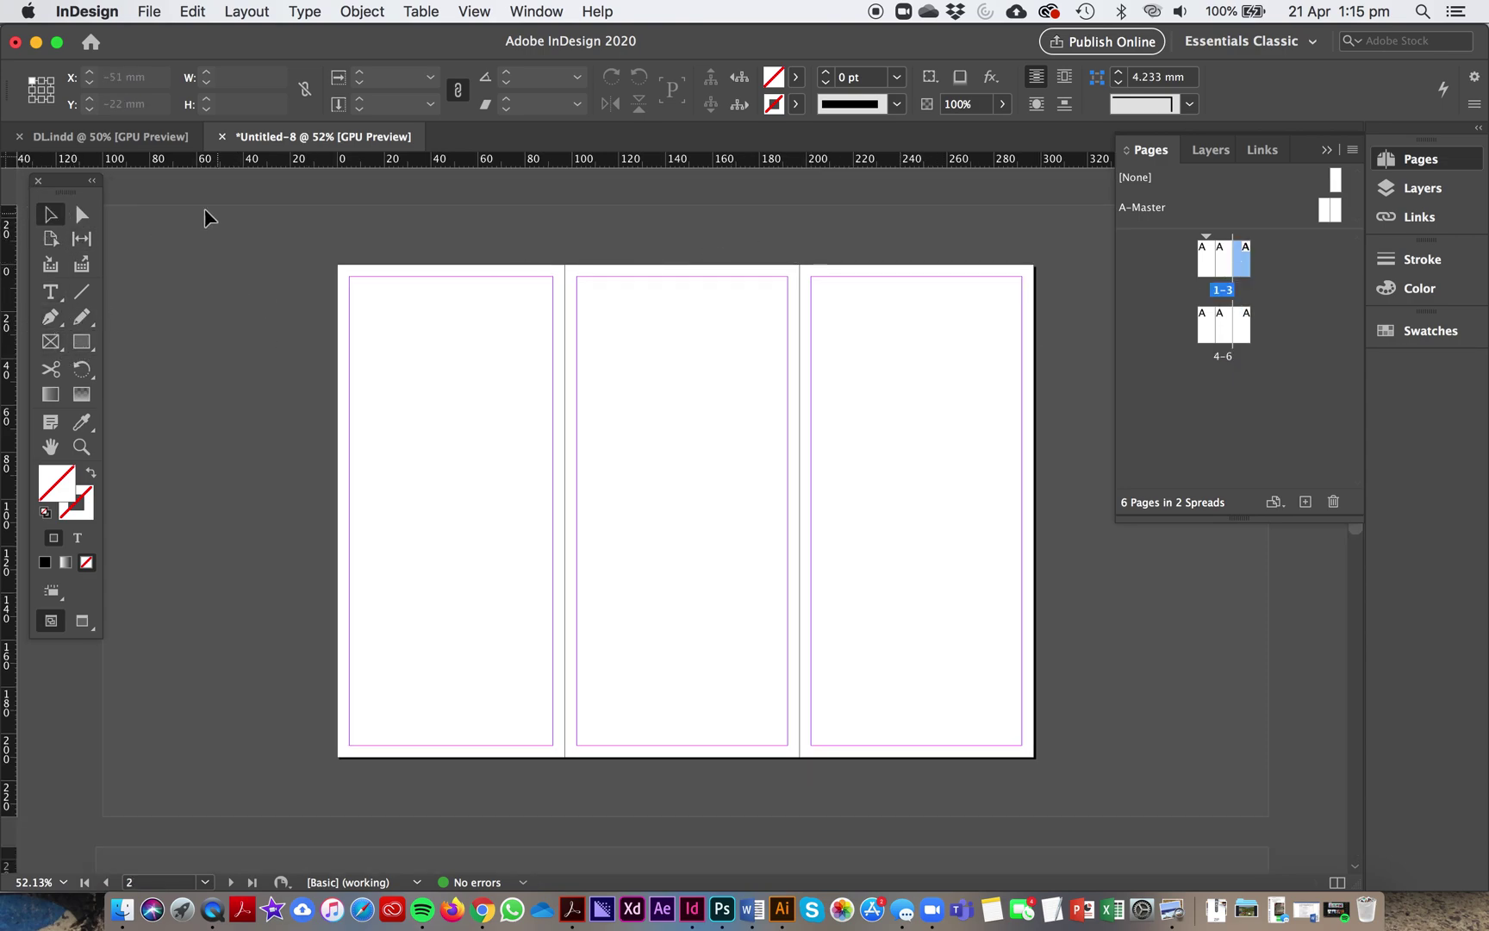
click(148, 10)
mouse_move(184, 95)
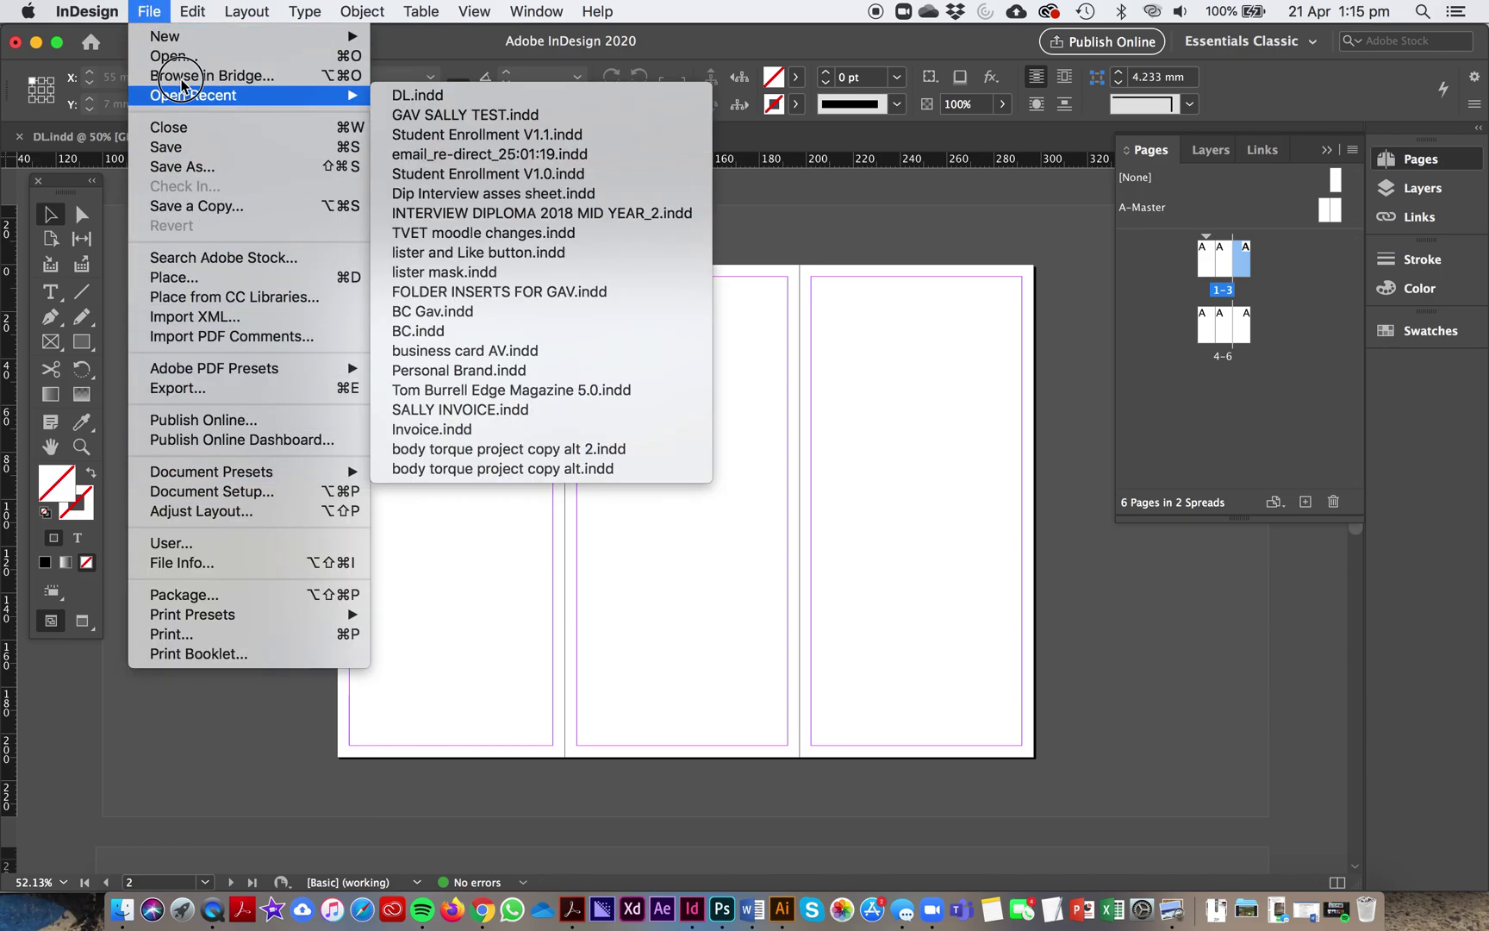
mouse_move(172, 35)
click(431, 41)
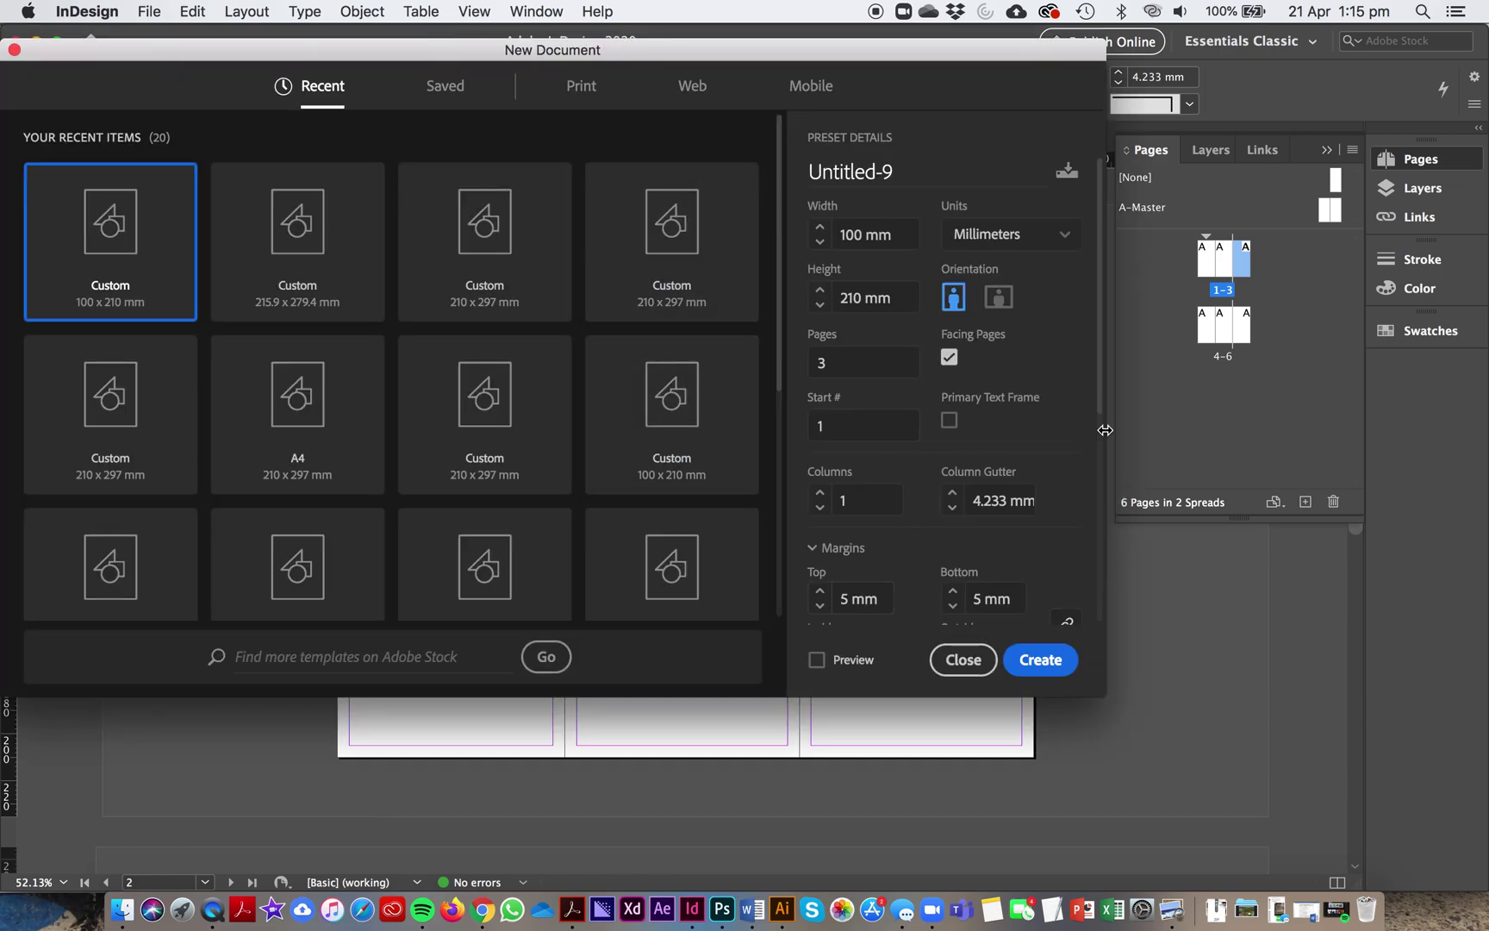
scroll(1101, 414, down, 5)
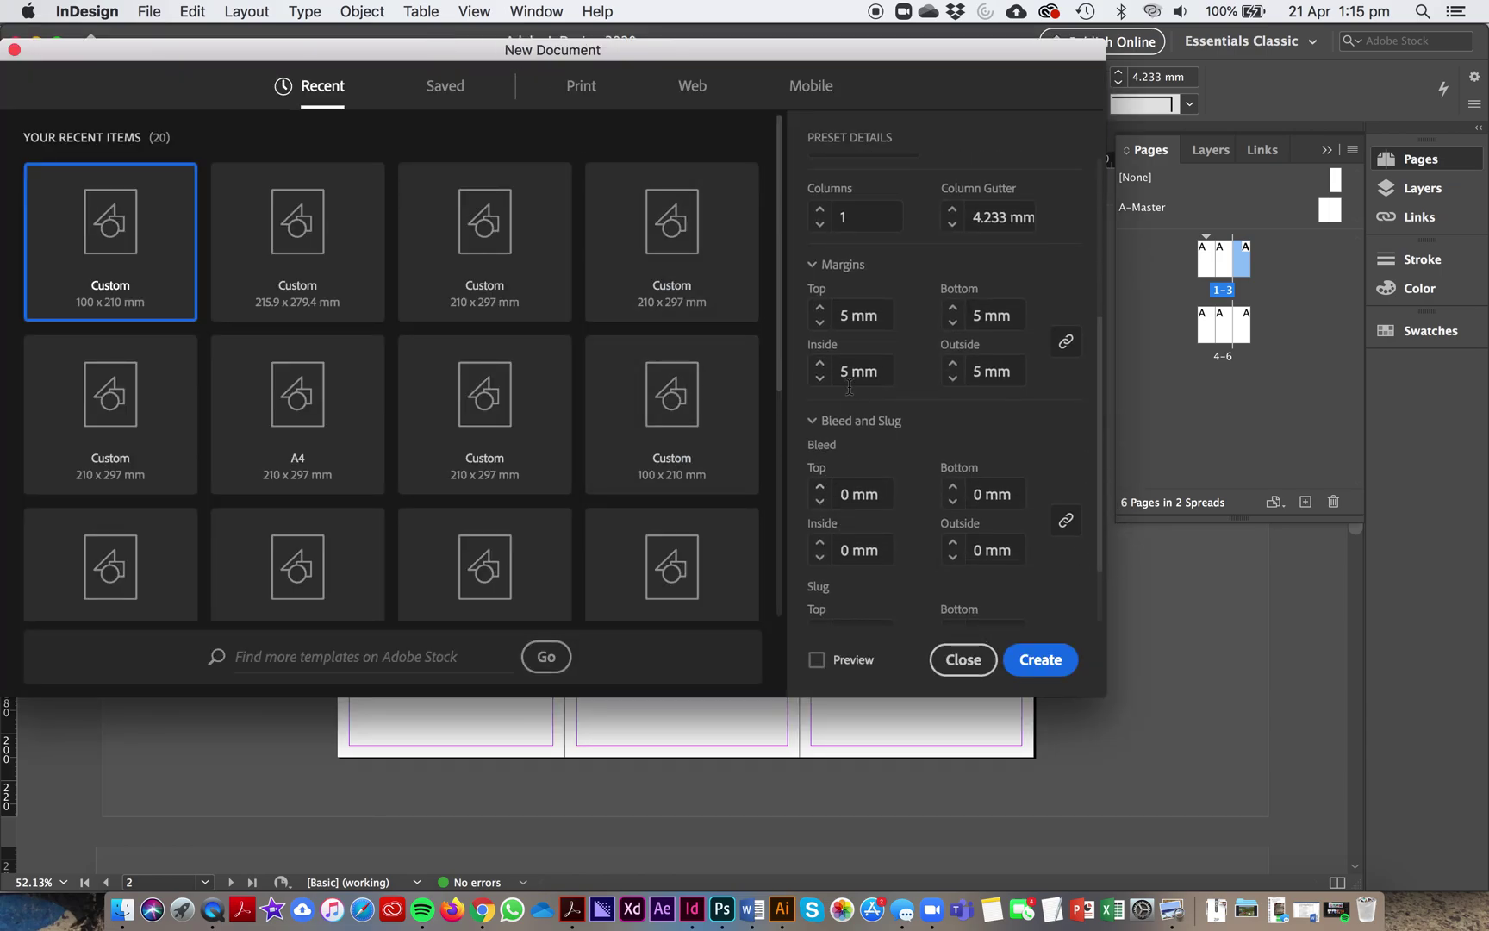
click(820, 487)
click(820, 487)
click(820, 487)
click(845, 664)
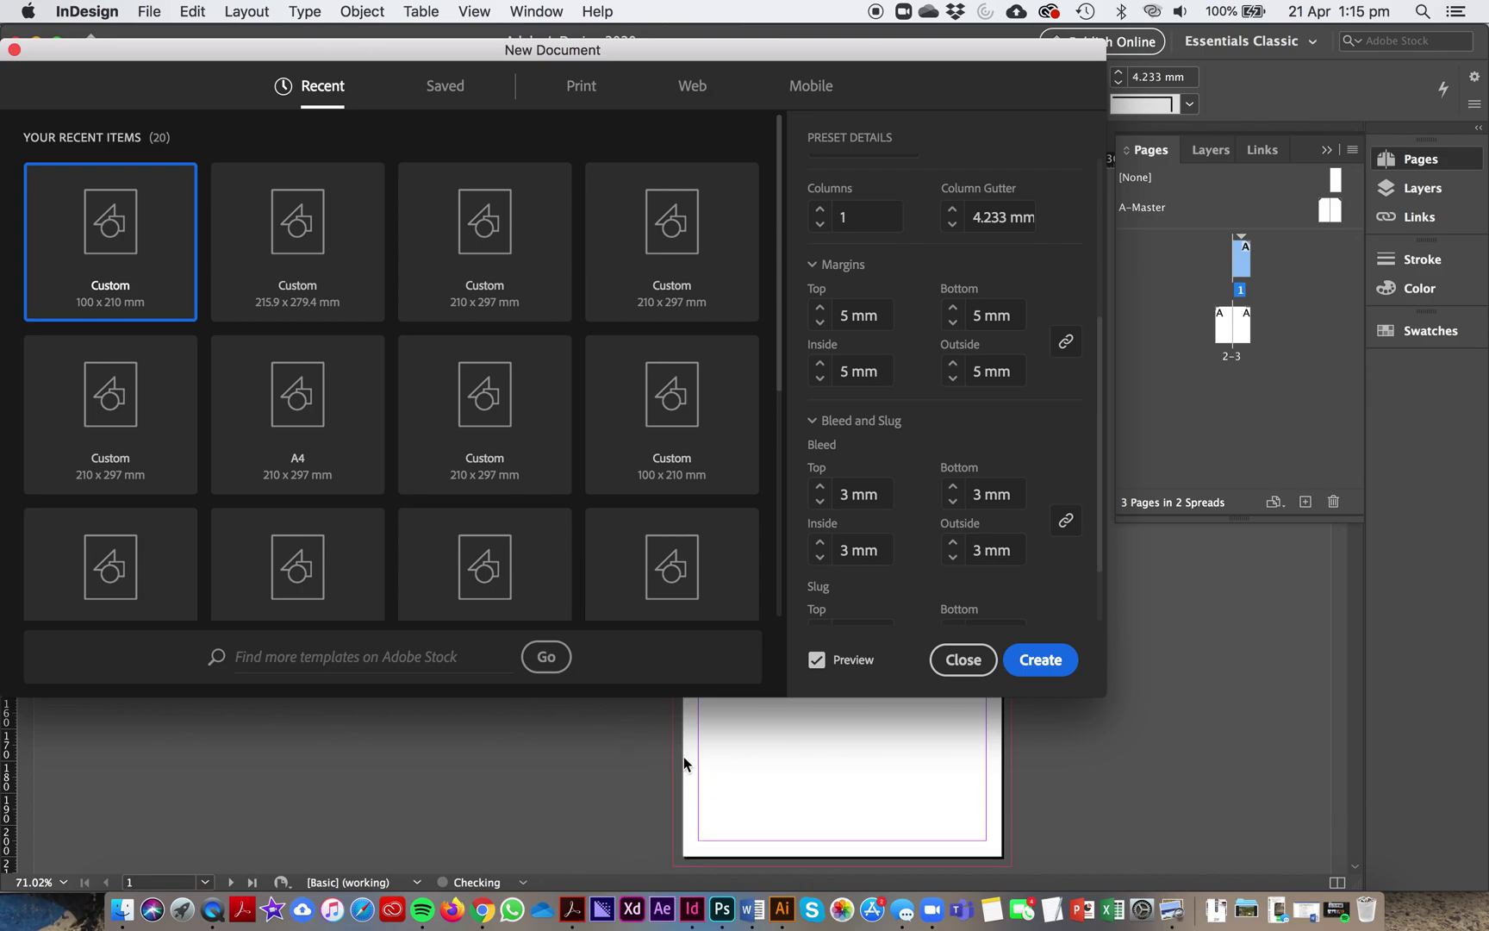
click(971, 662)
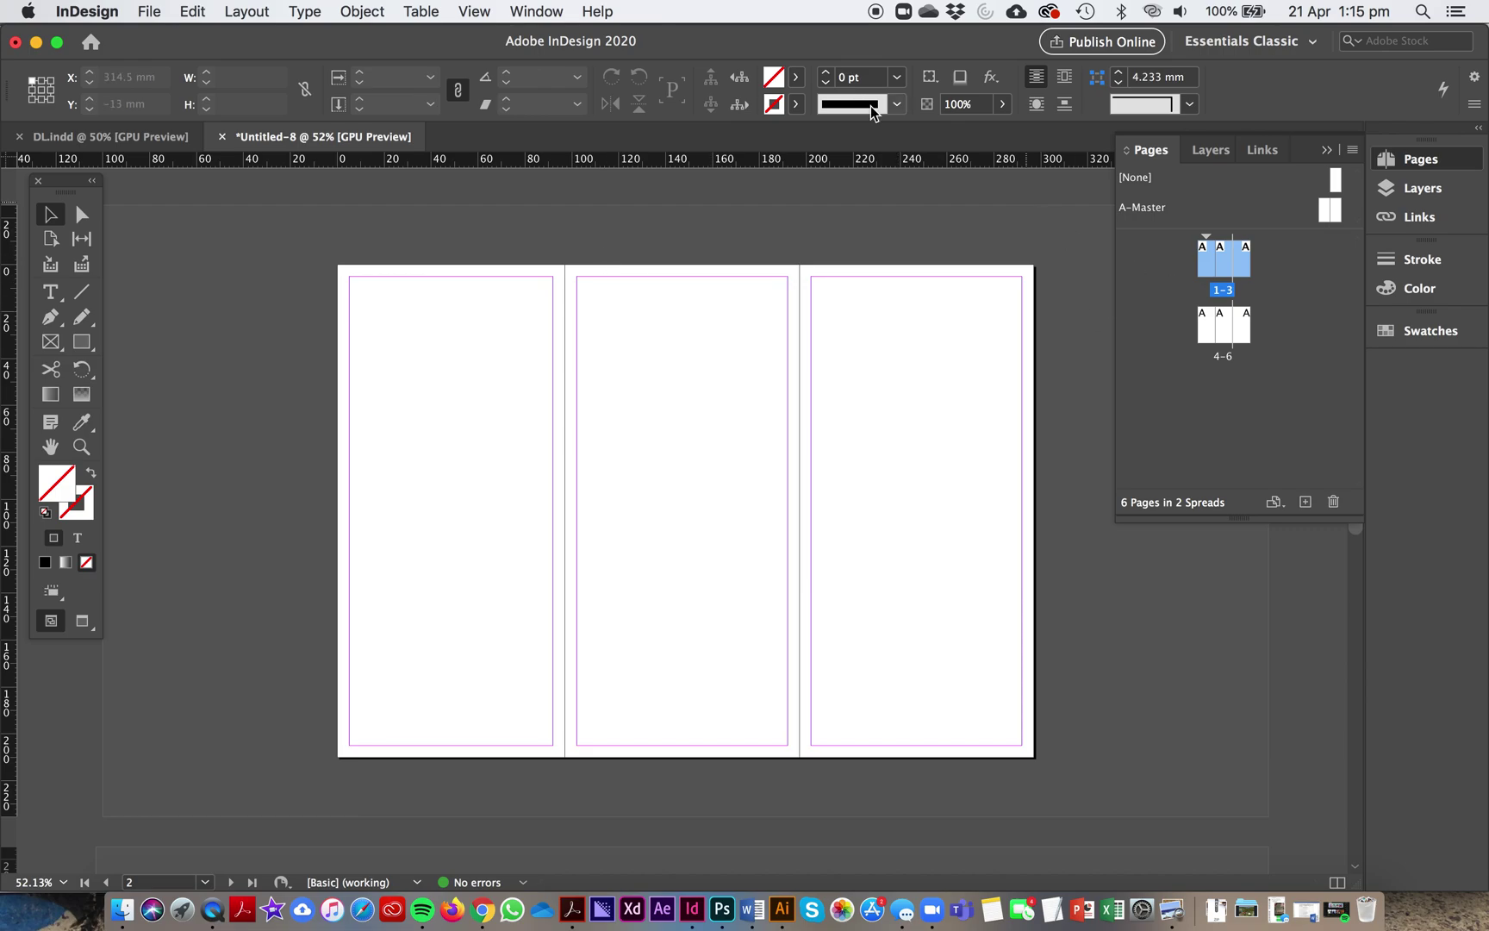
- Set the existing document's bleed to 3 mm on all four sides in Document Setup
click(146, 10)
click(213, 490)
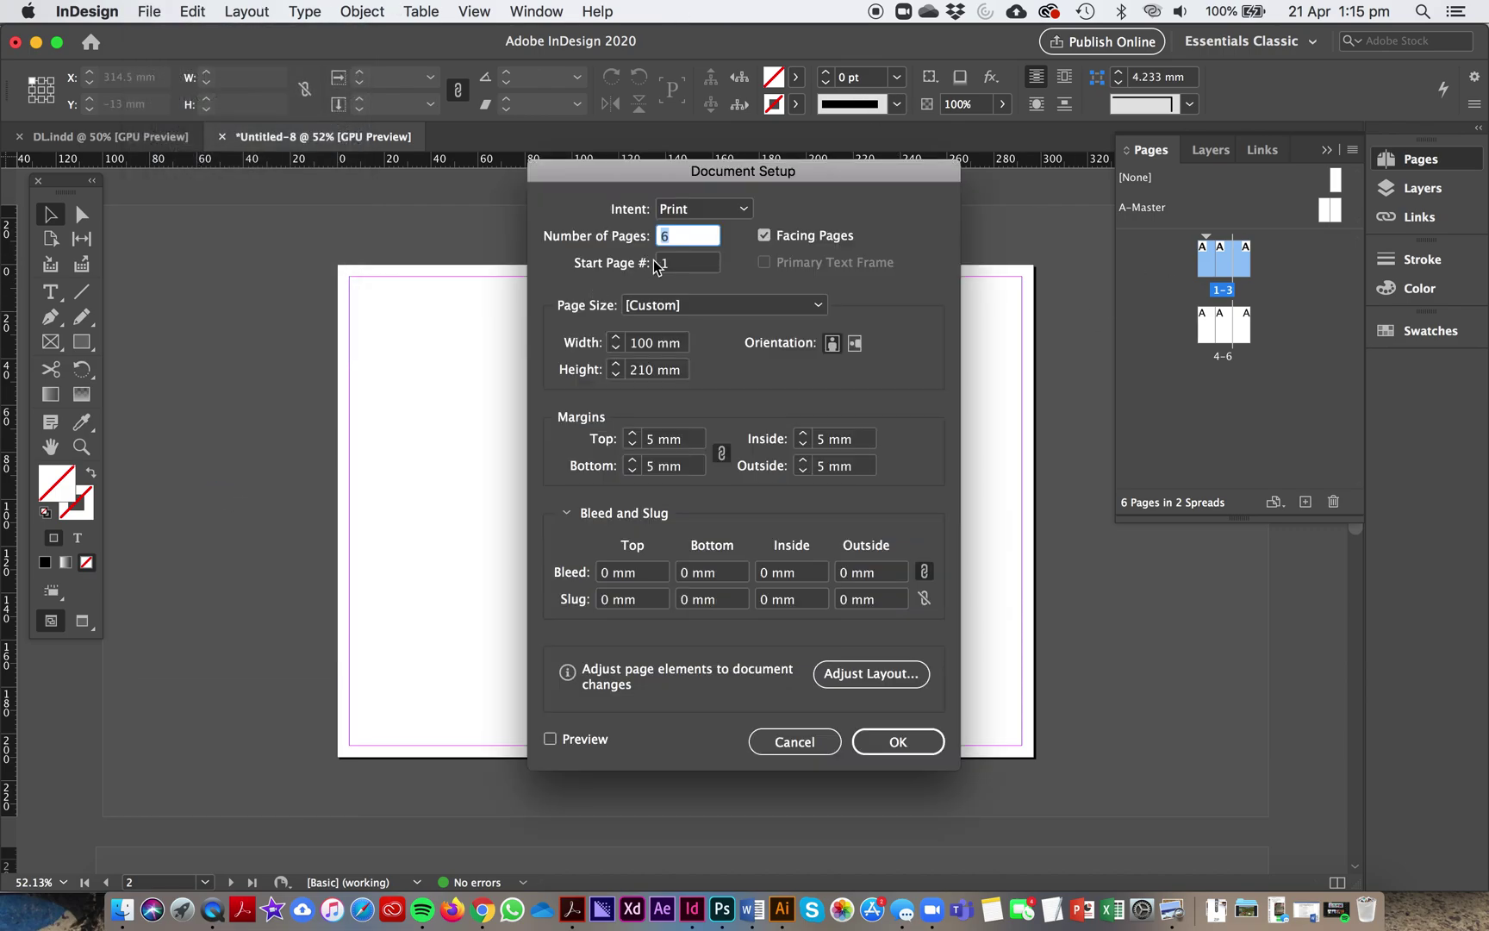
click(614, 573)
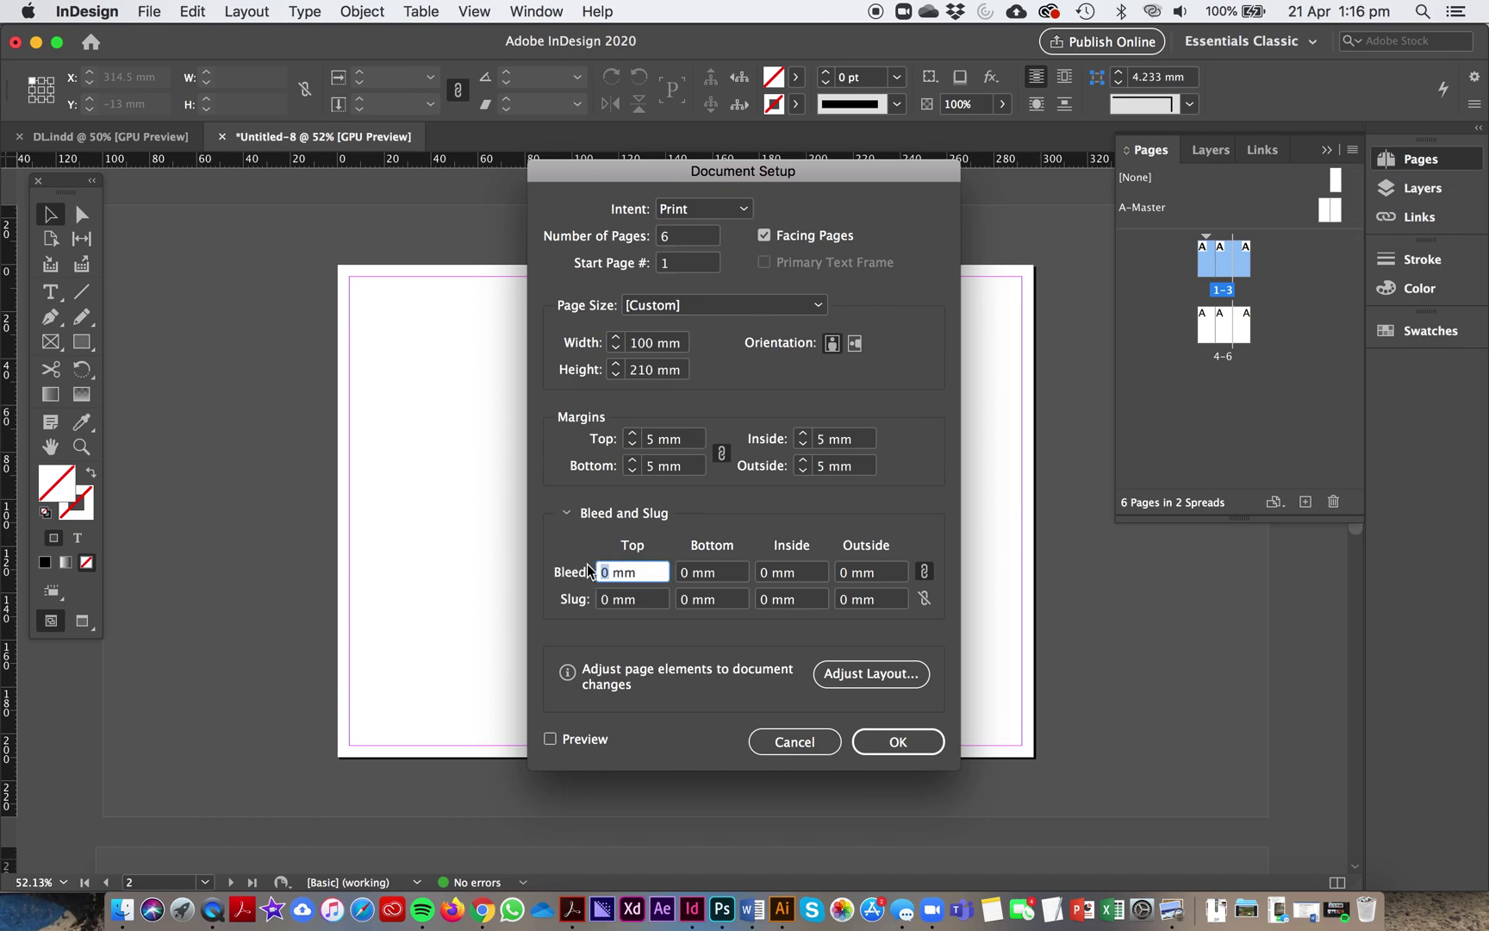
click(924, 572)
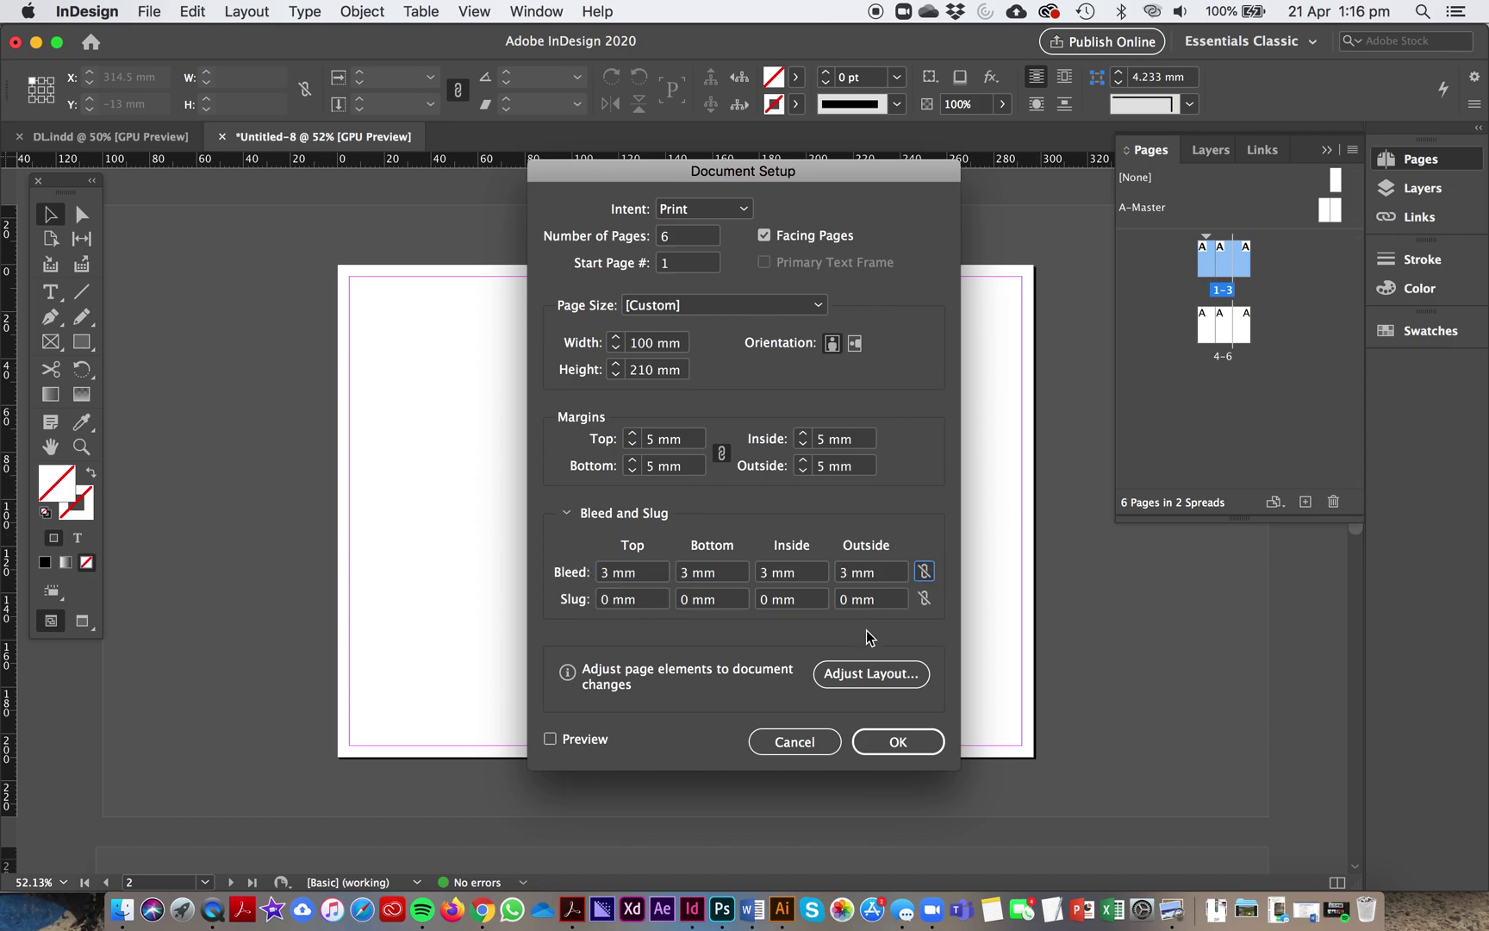
click(901, 741)
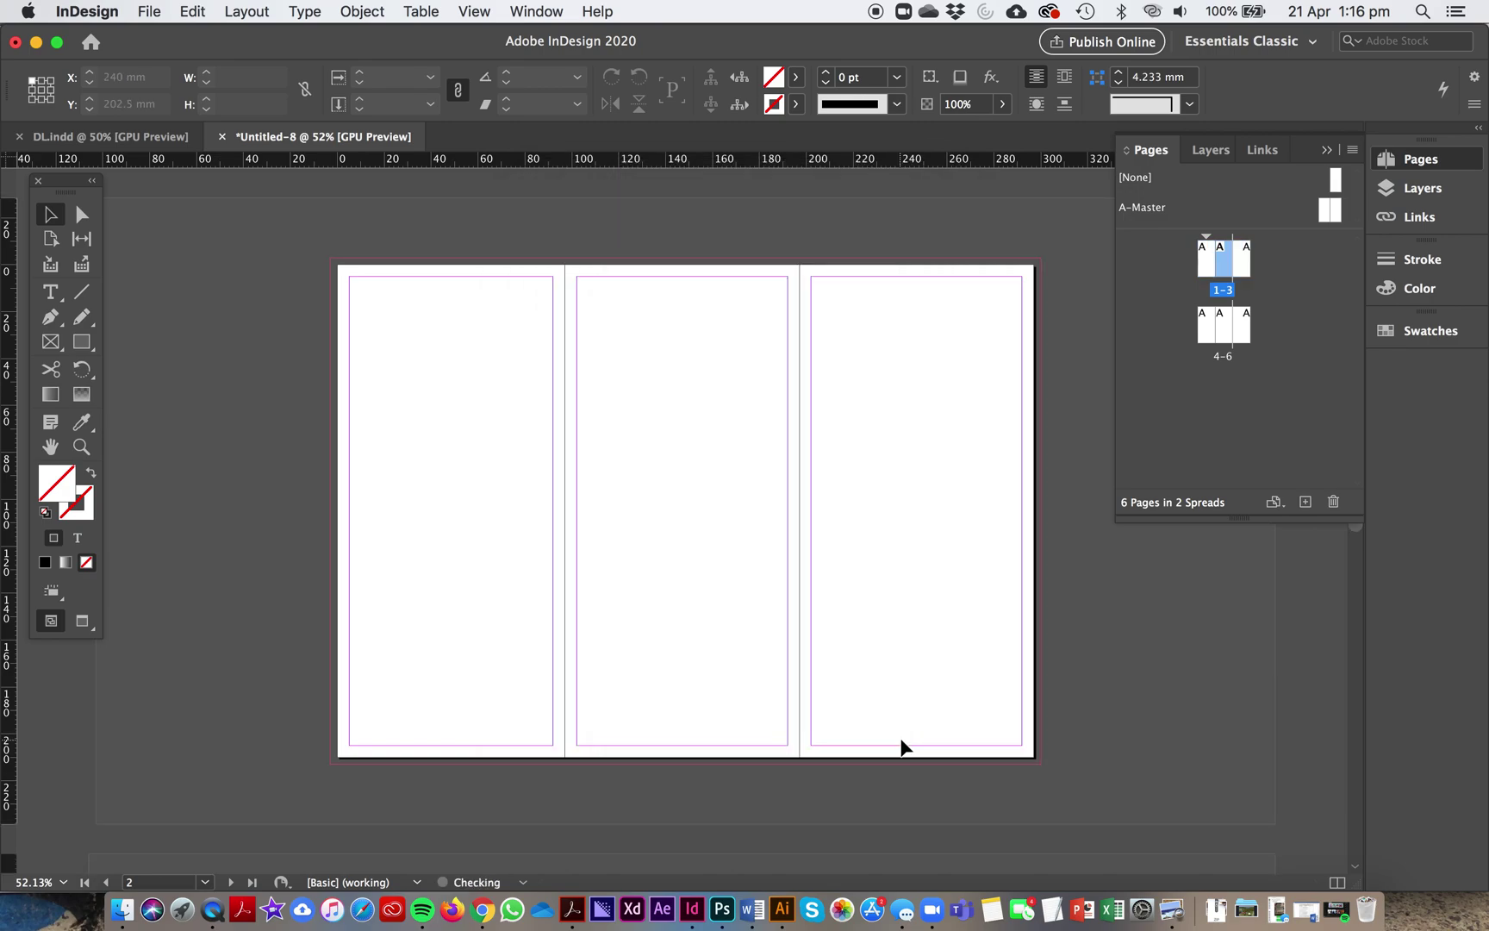
- Draw a rectangle about 104 × 216 mm over the first spread's rightmost page, extending out to the bleed edges
double_click(1238, 270)
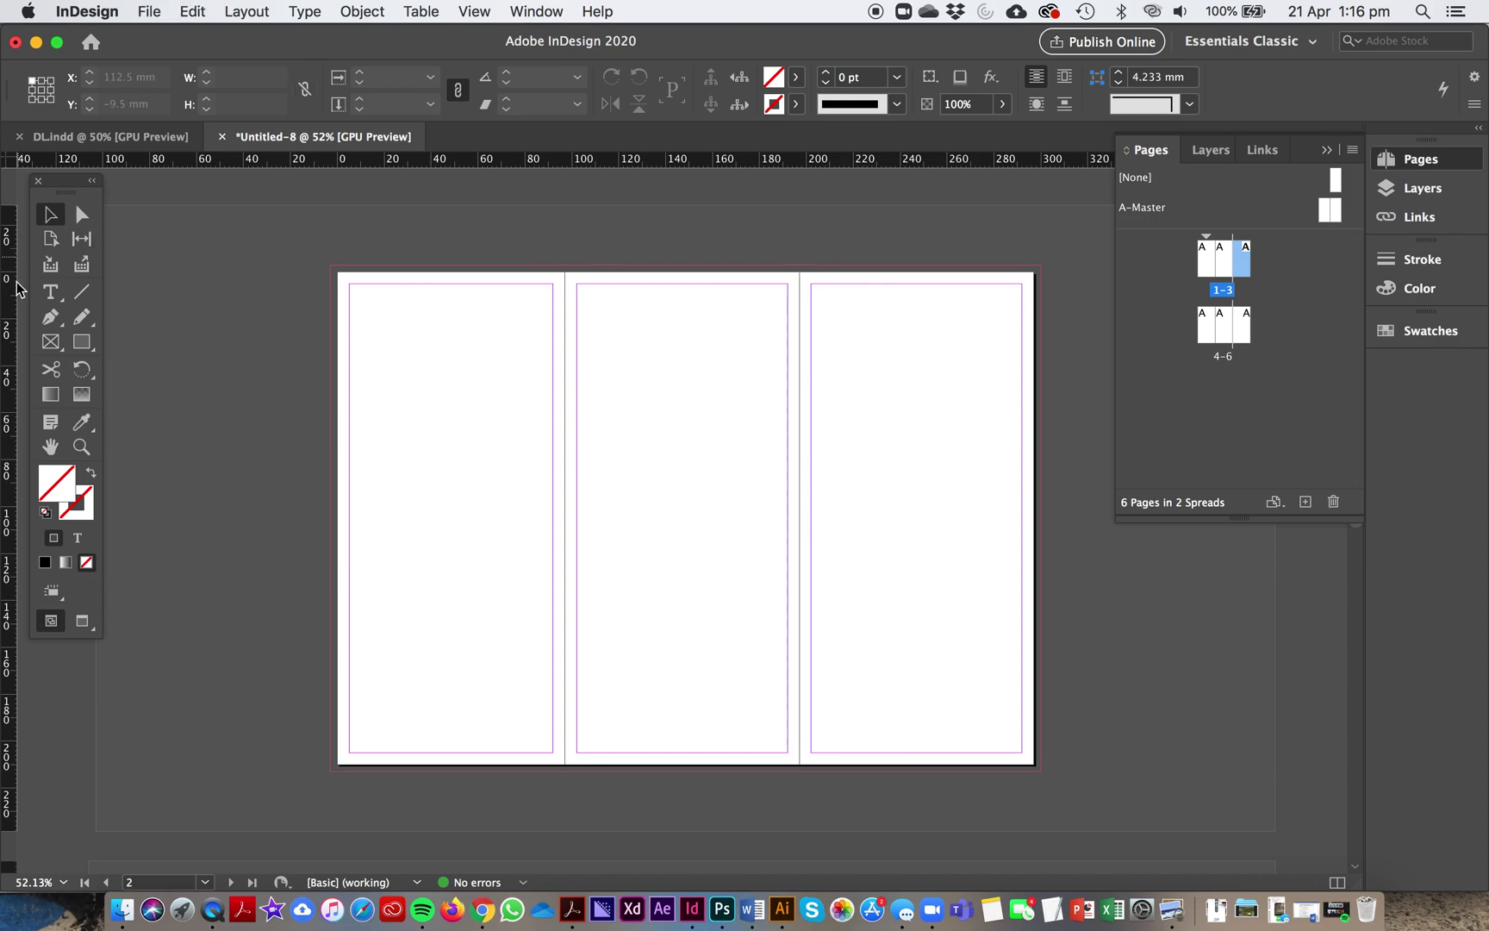
click(81, 341)
drag(798, 266, 1041, 769)
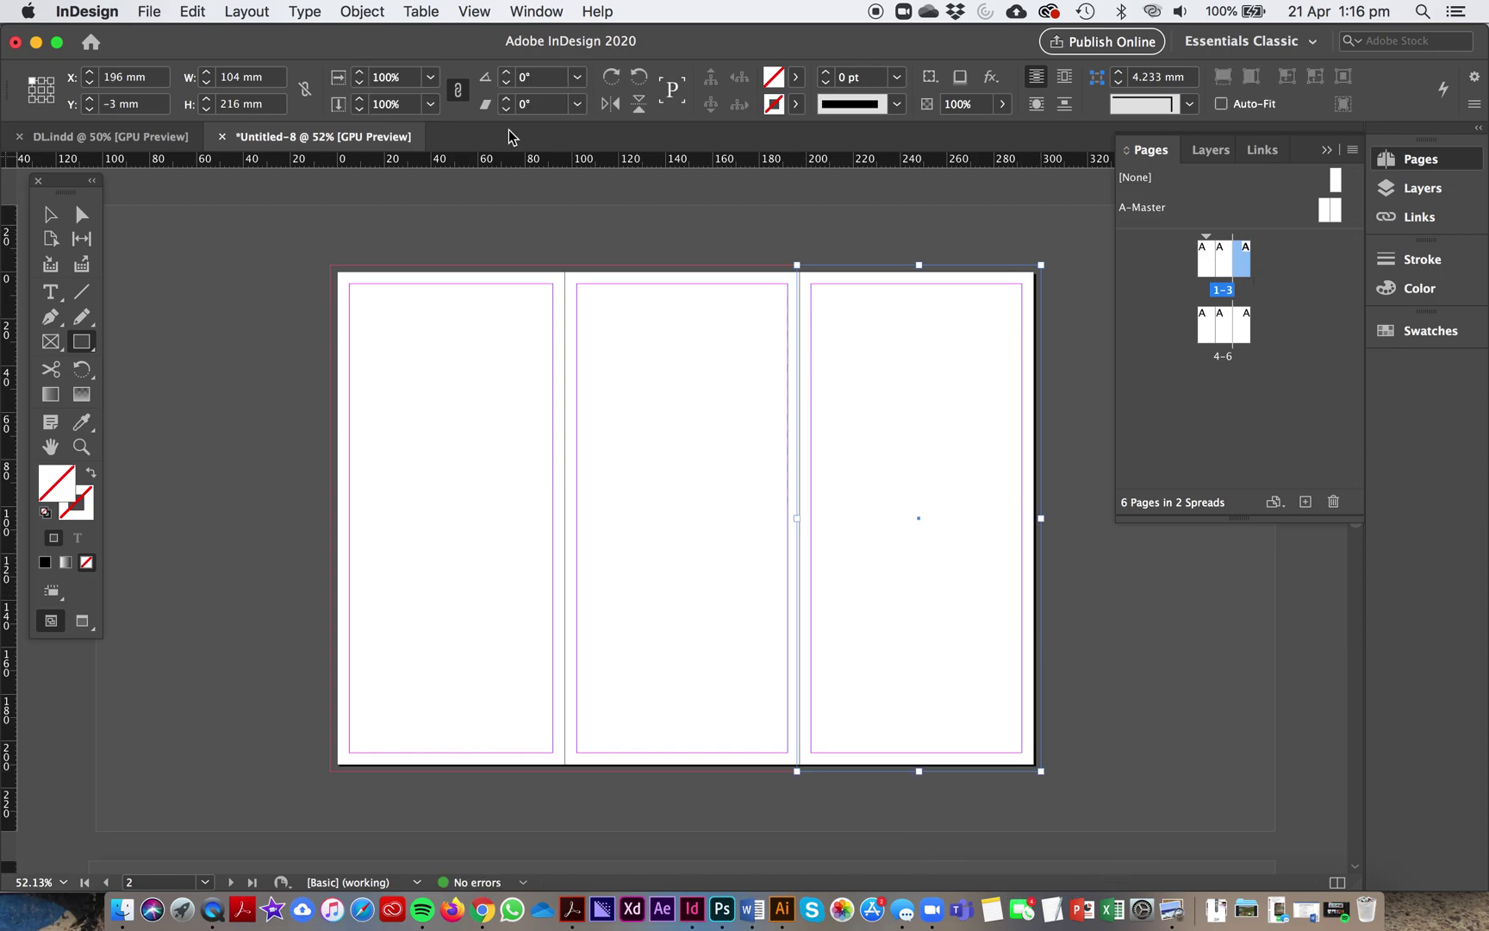
- Switch to DL.indd and check the widths of the fold and cover pages in its first spread with the Page tool
key(super+grave)
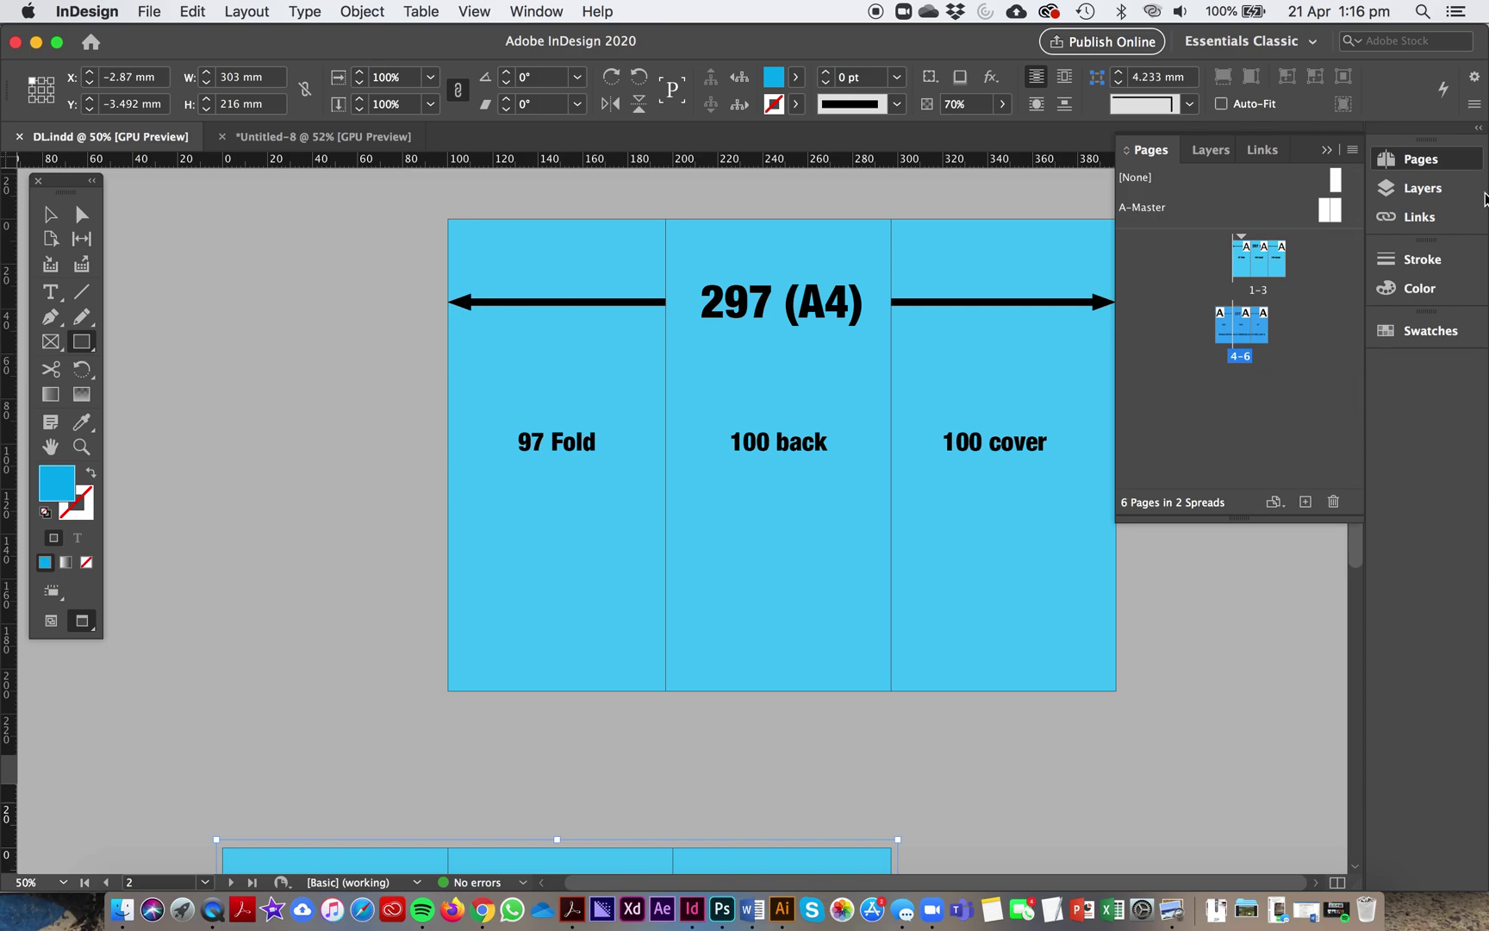
click(50, 238)
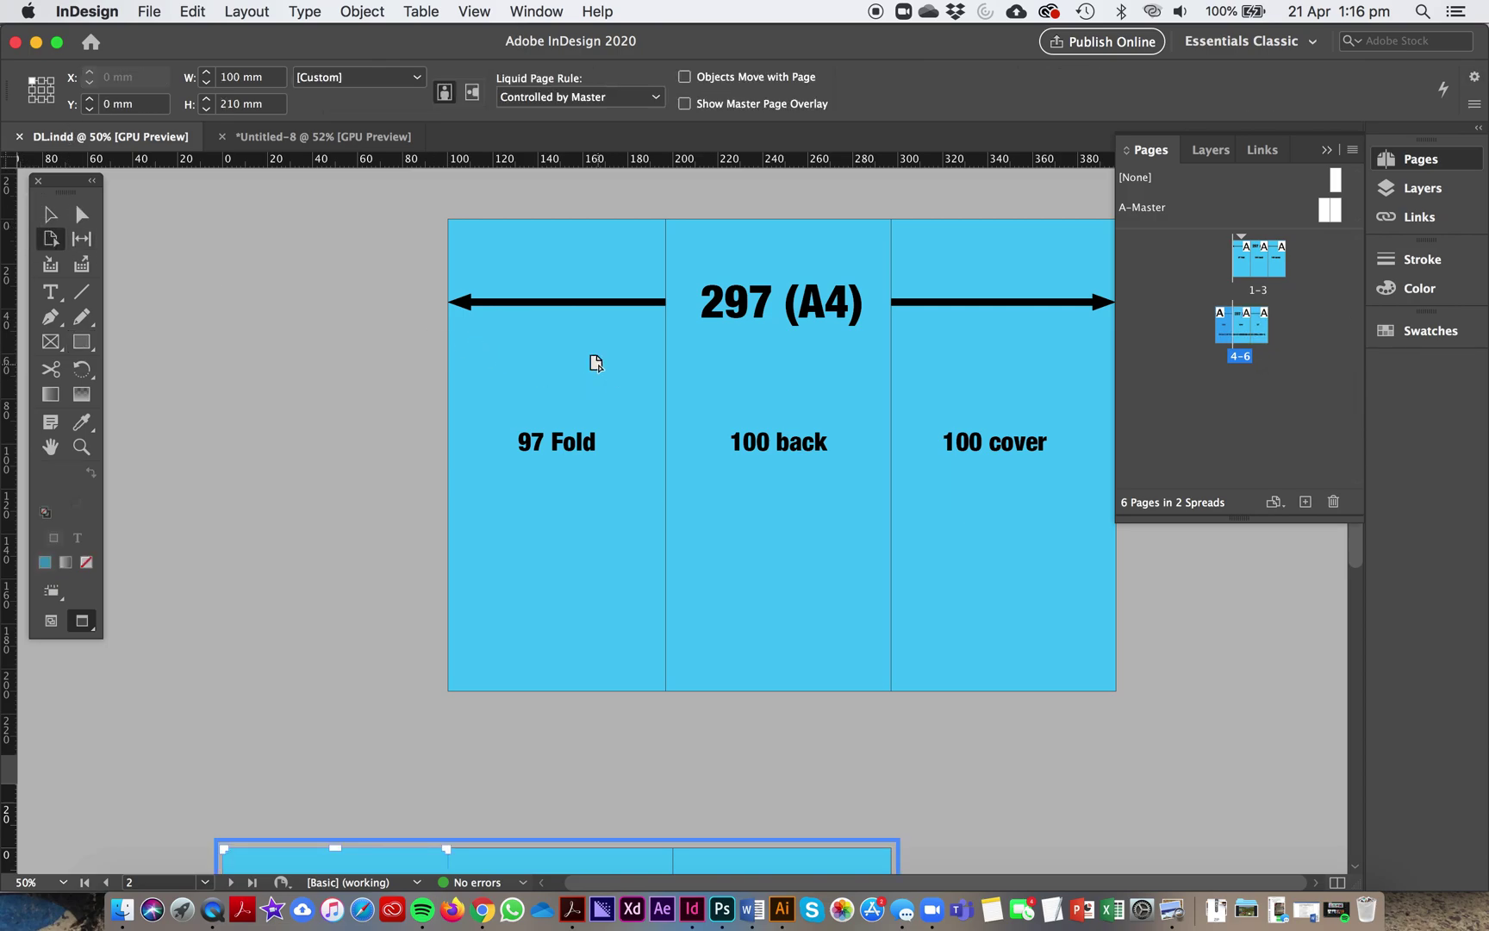
click(1243, 268)
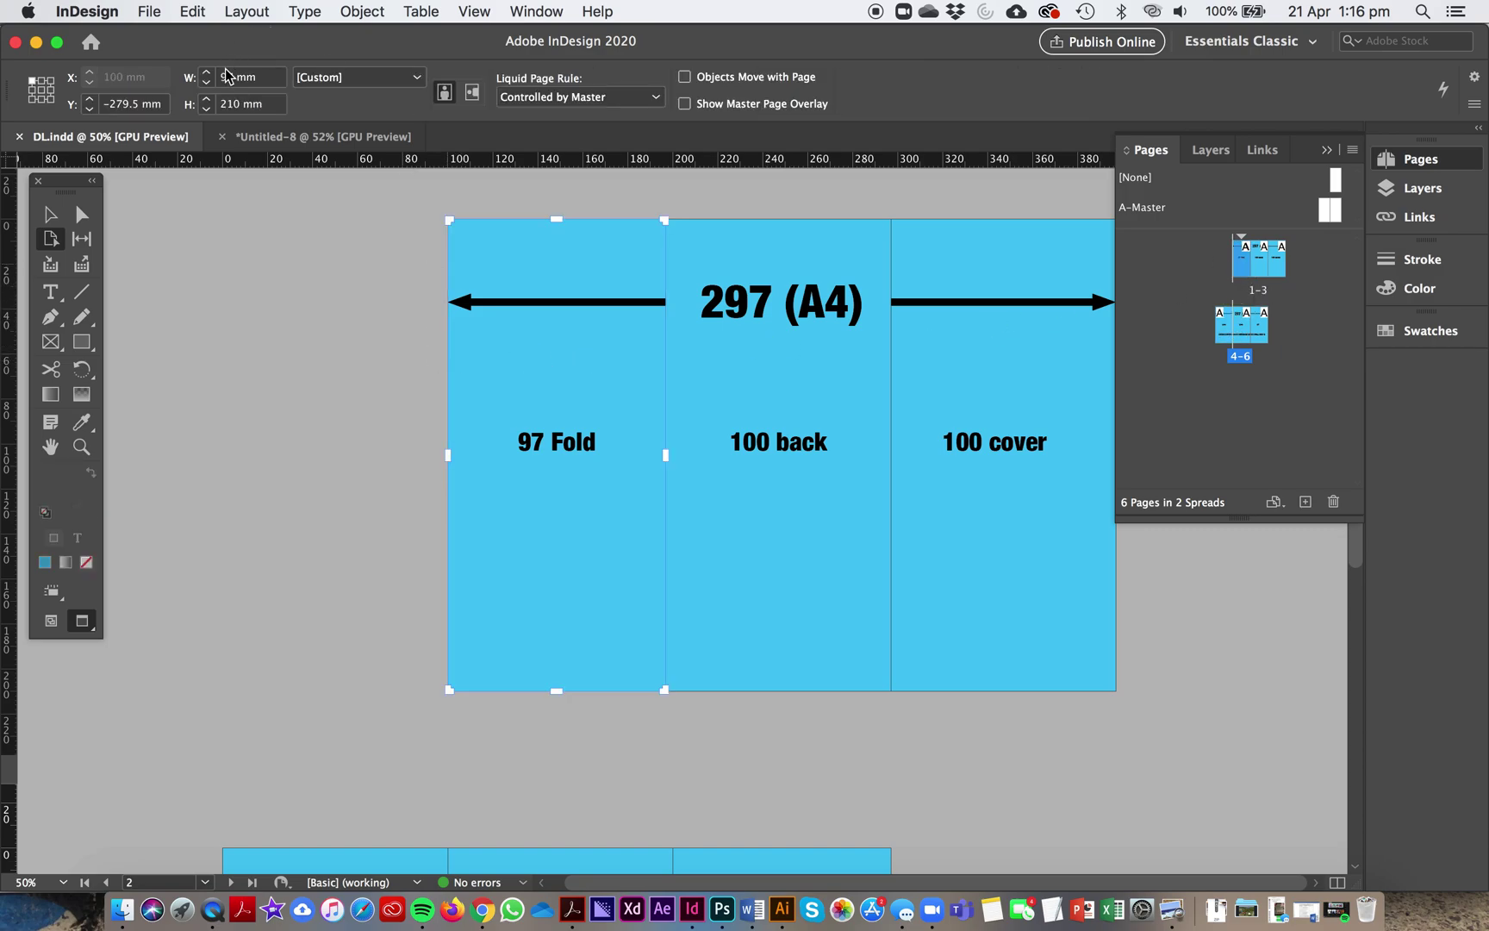
click(1040, 365)
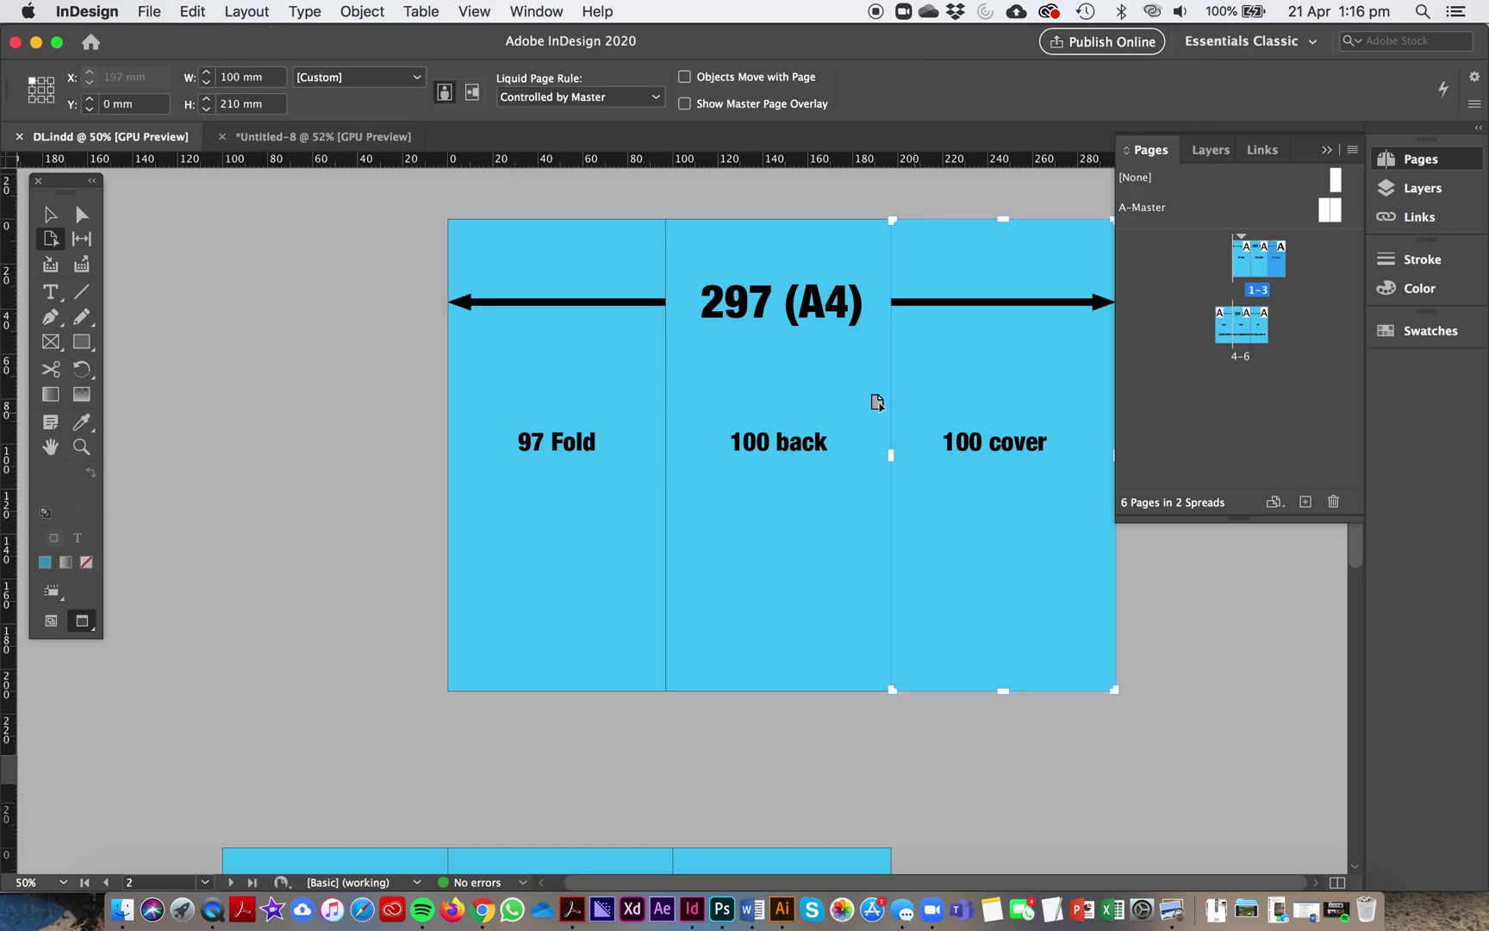
click(50, 217)
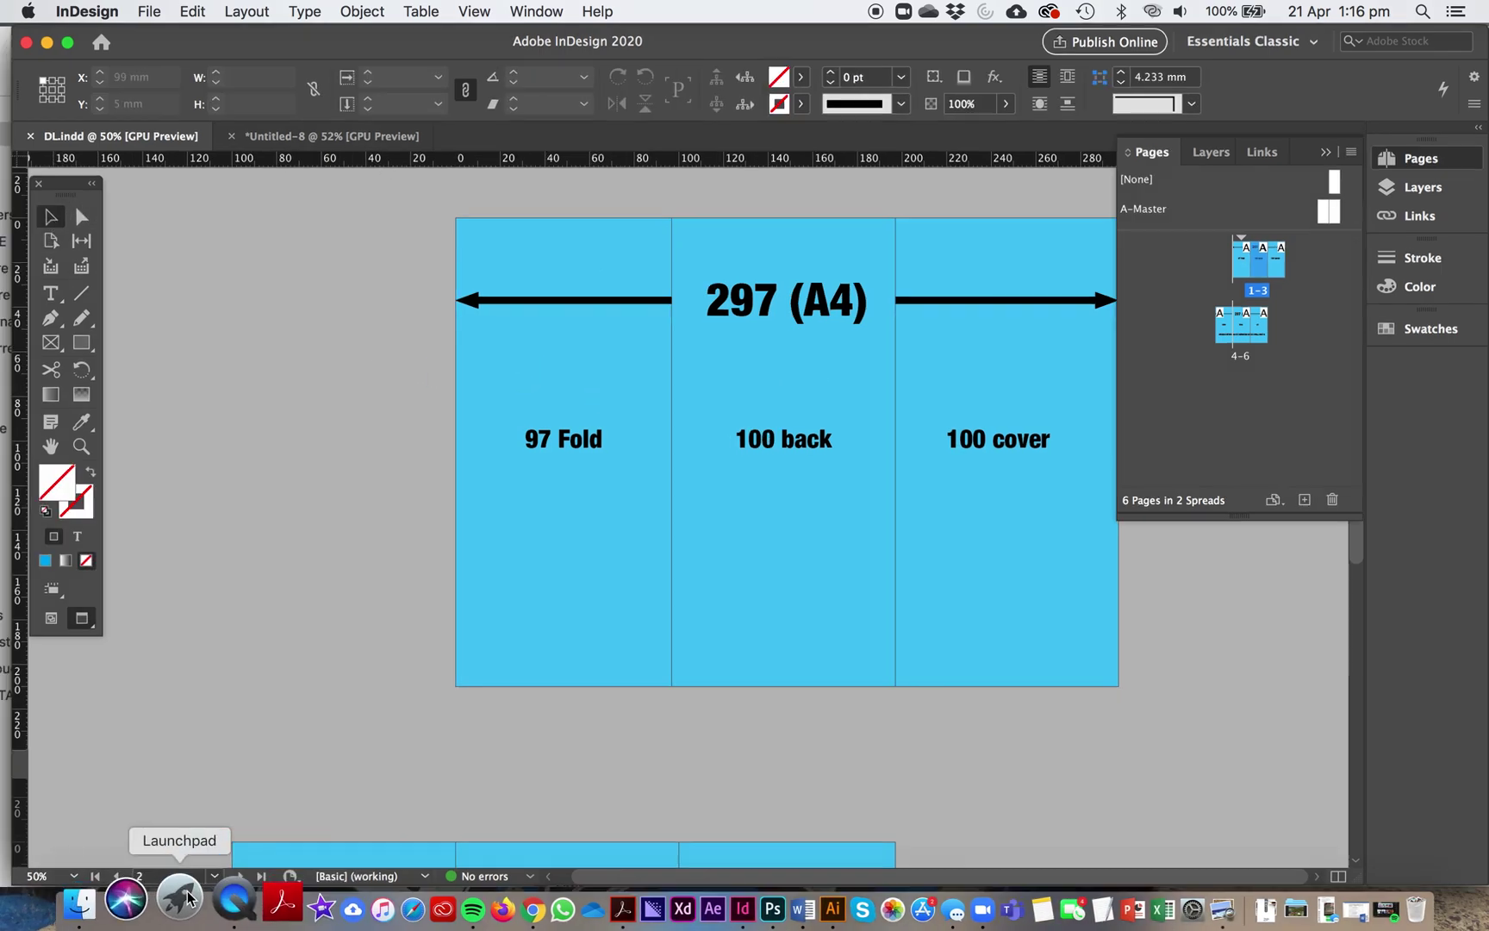
- Switch to Preview and Chrome to examine how the panels are arranged in the example tri-fold leaflets
key(ctrl+Up)
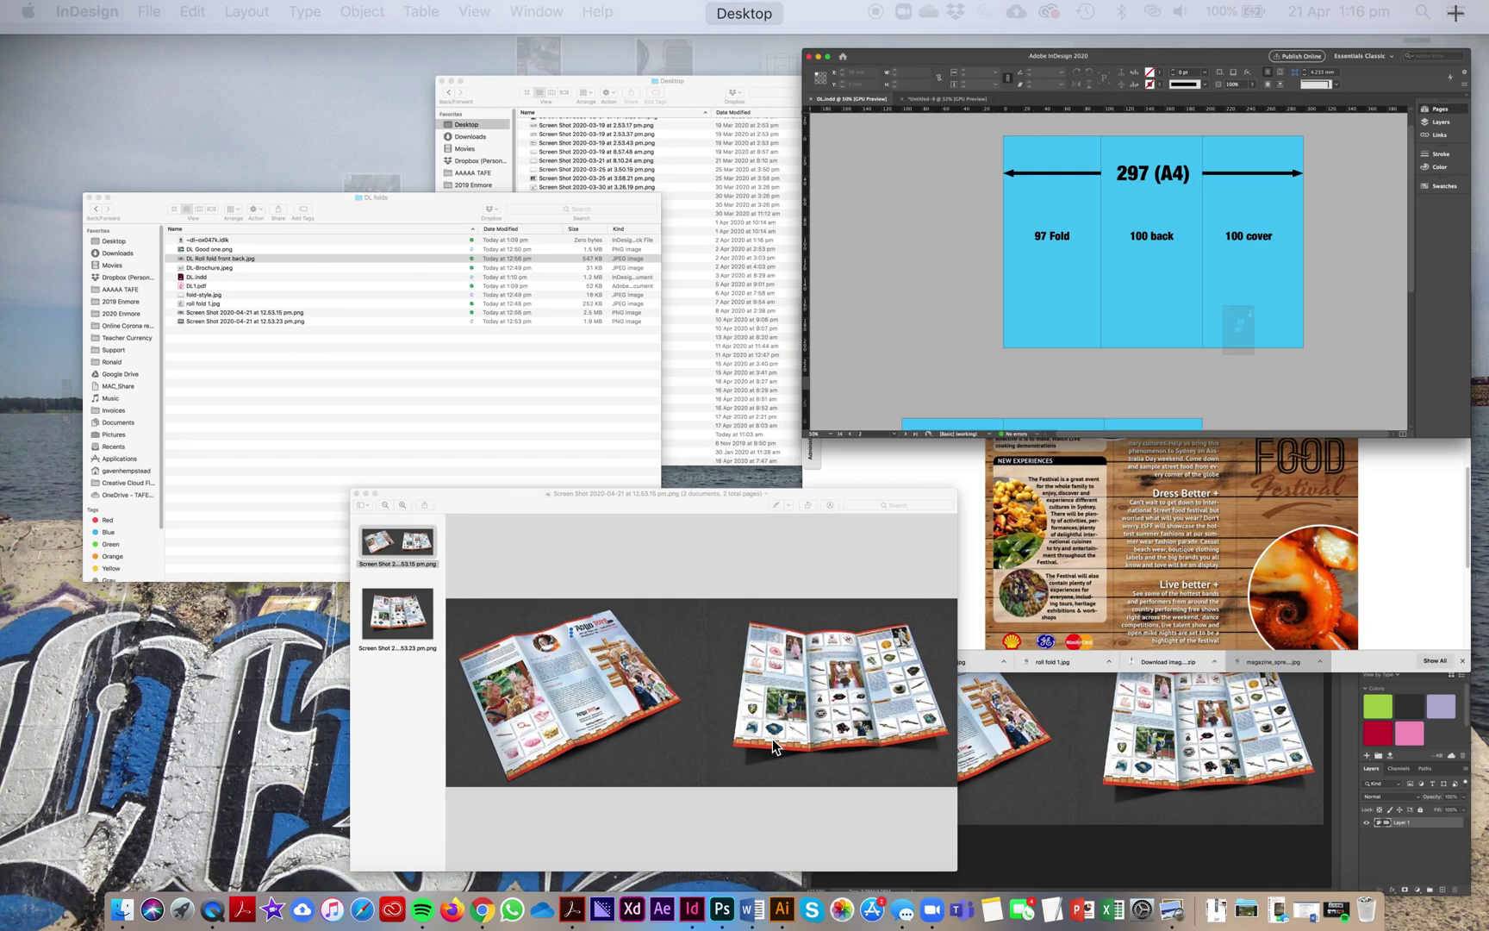
click(772, 738)
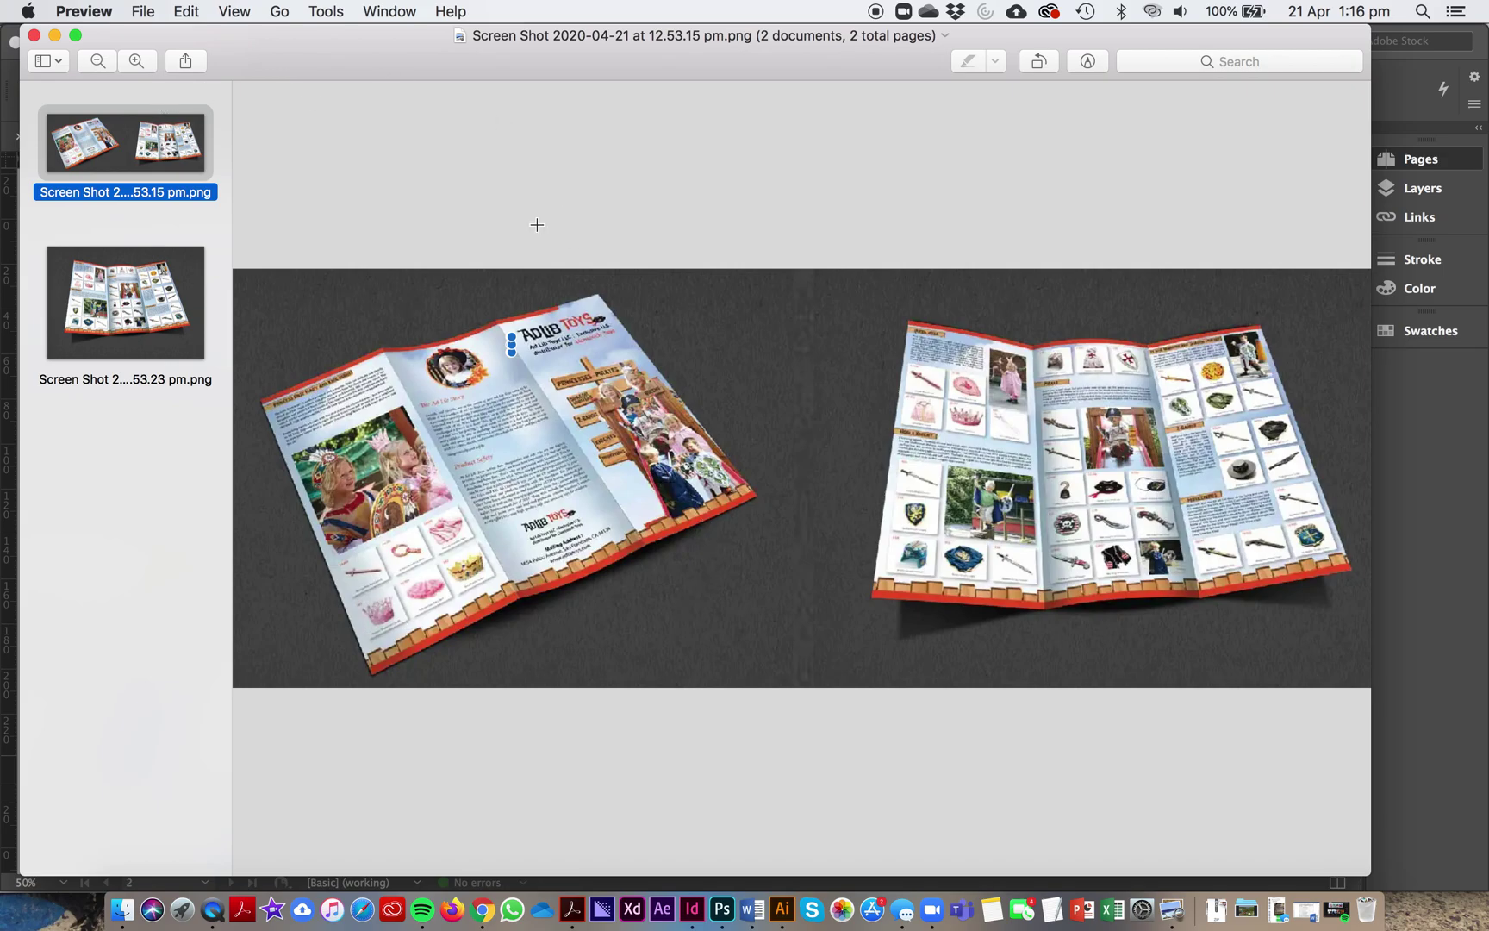
click(483, 909)
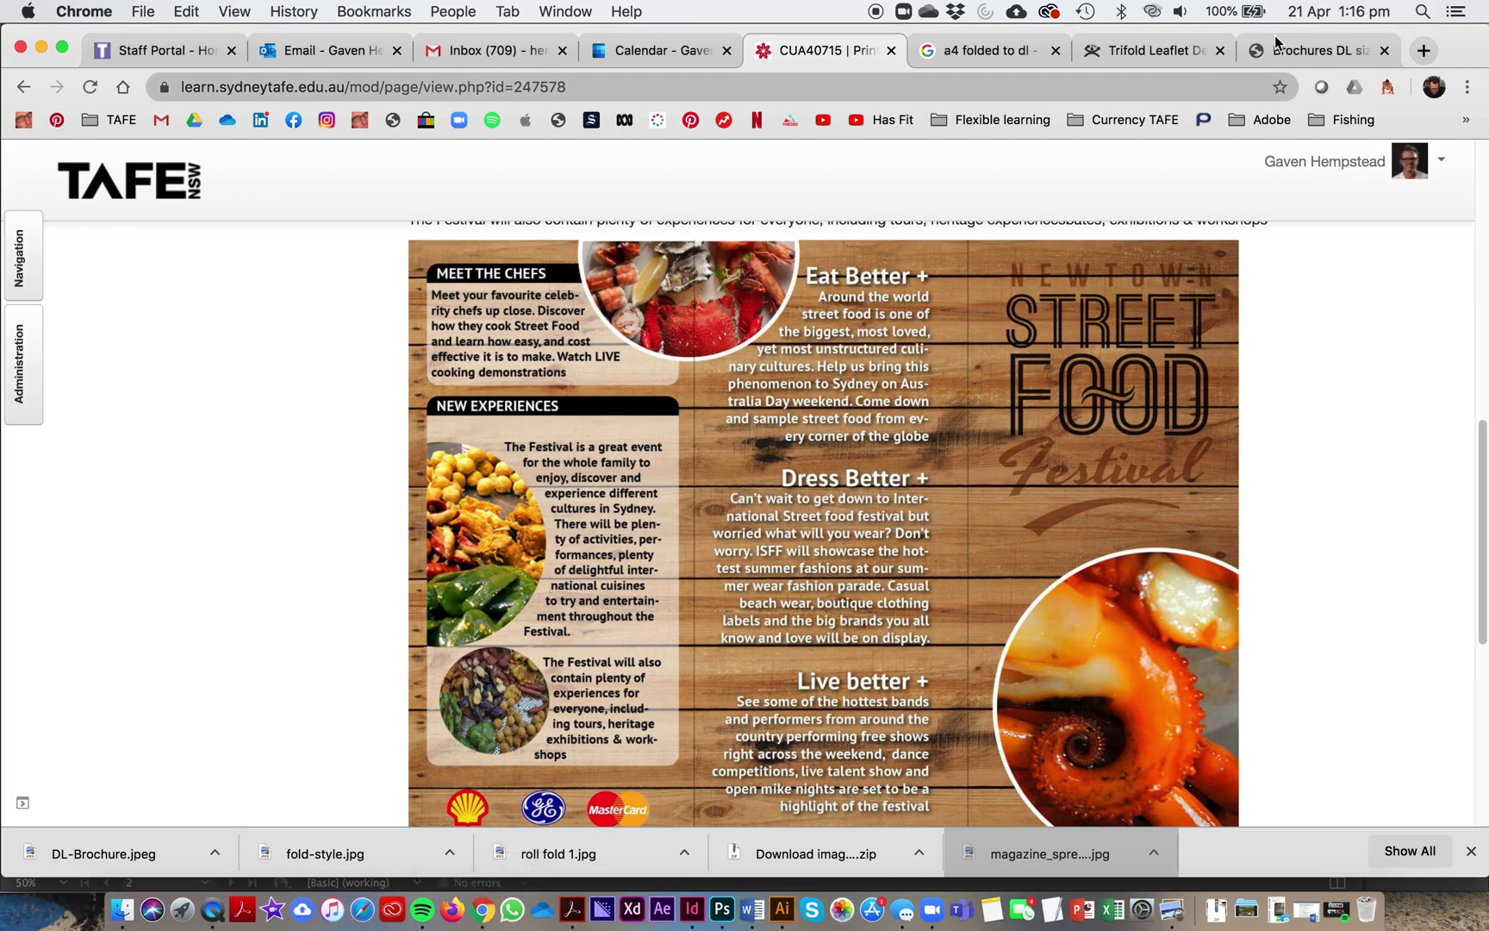
click(1135, 52)
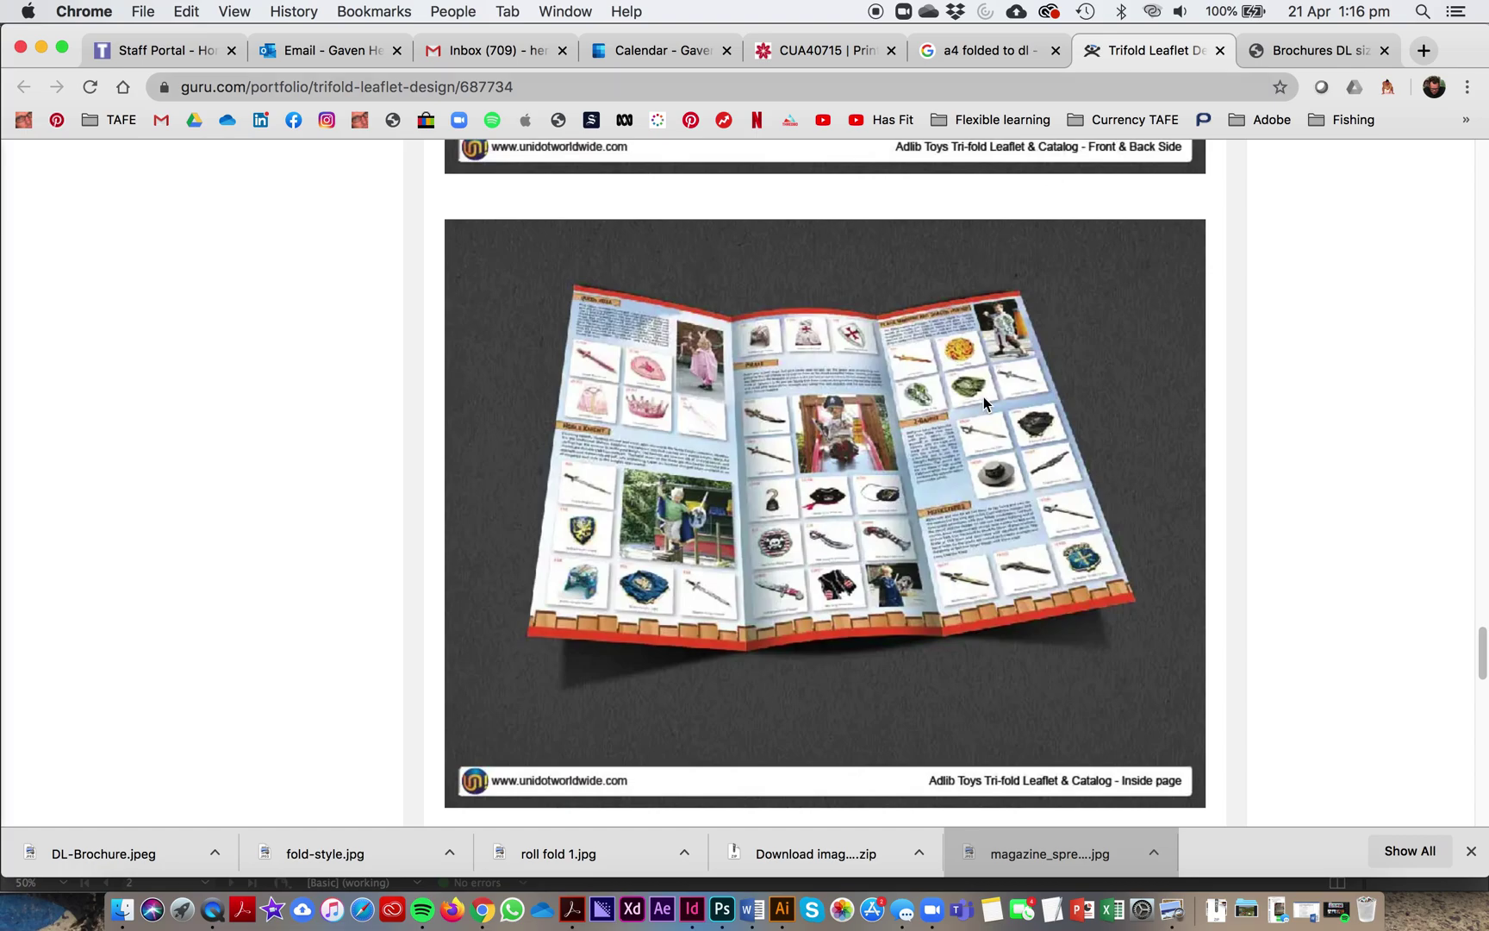
drag(1481, 652, 1450, 235)
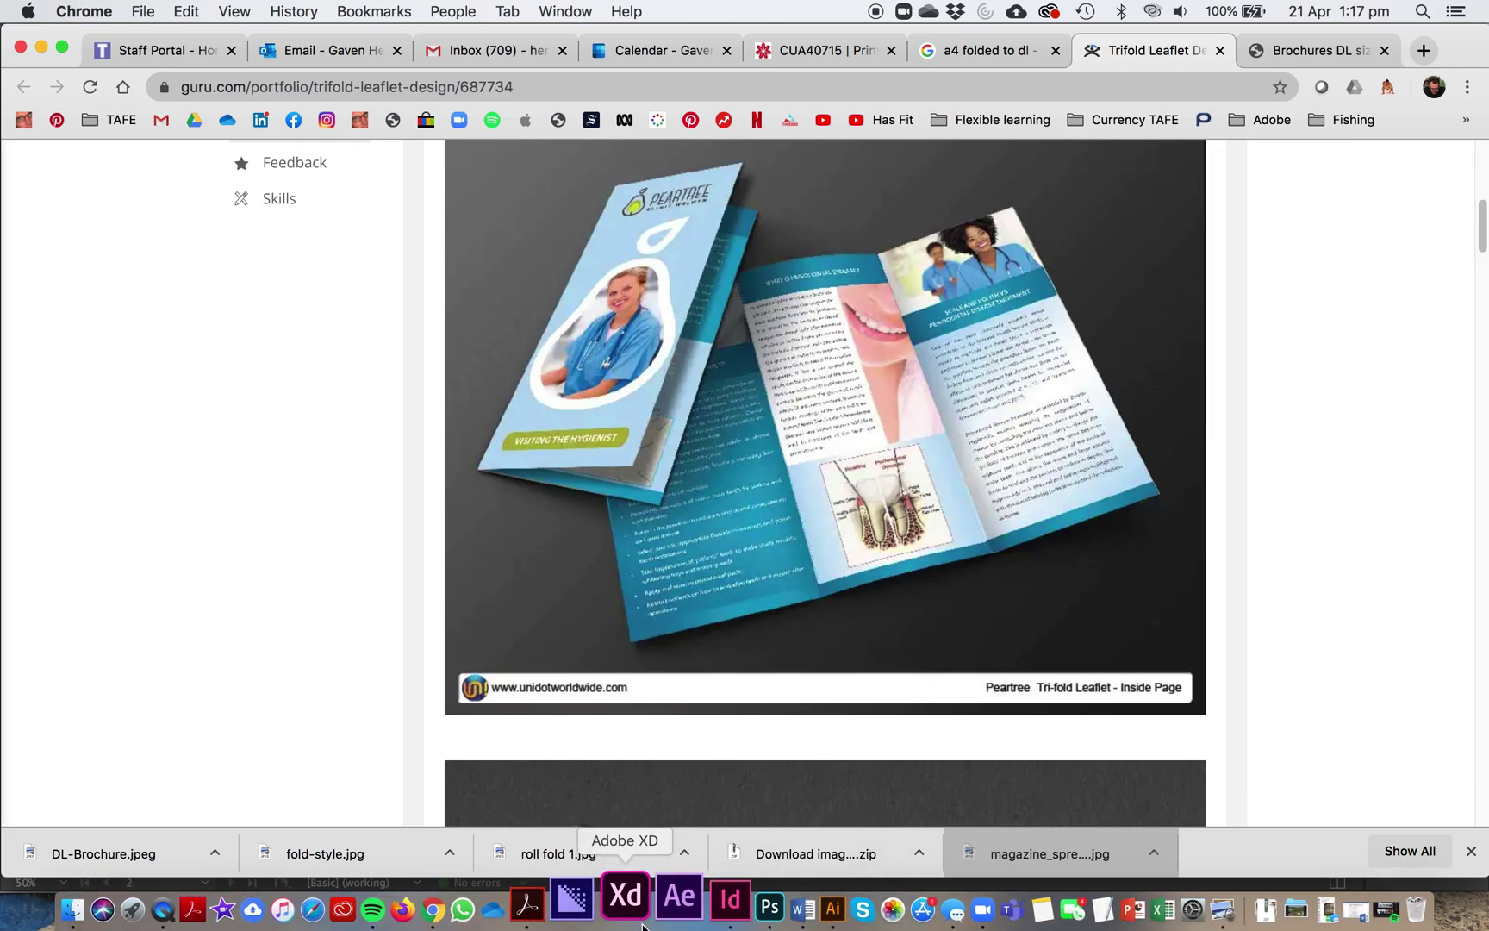
- Switch to InDesign and start a PDF export of DL.indd with the Smallest File Size preset, saving it as DL2.pdf
click(692, 910)
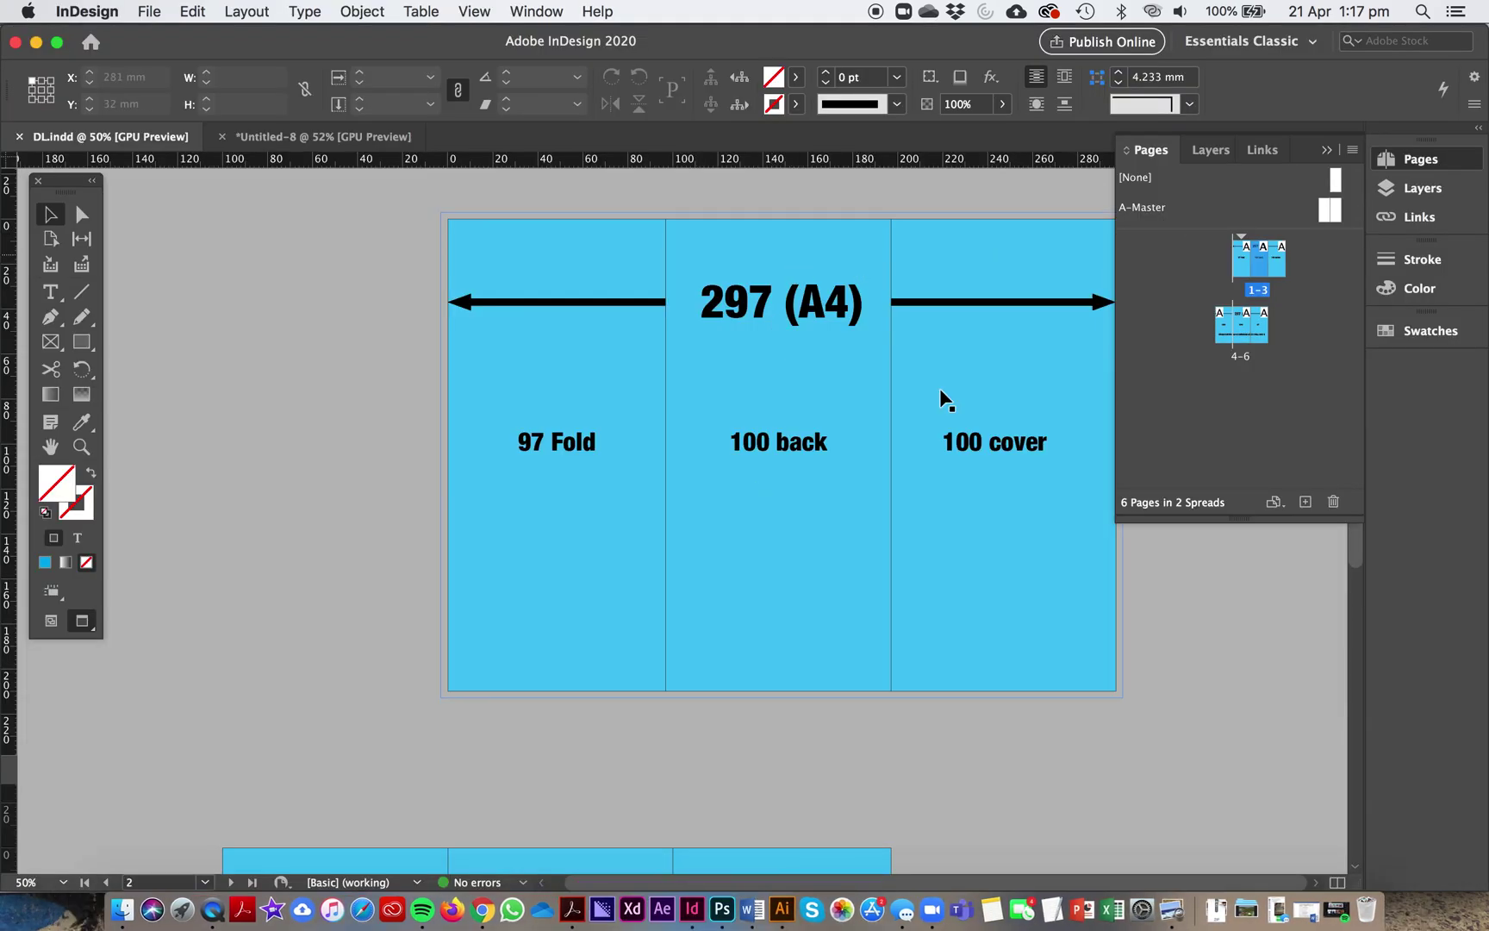
click(153, 13)
mouse_move(217, 367)
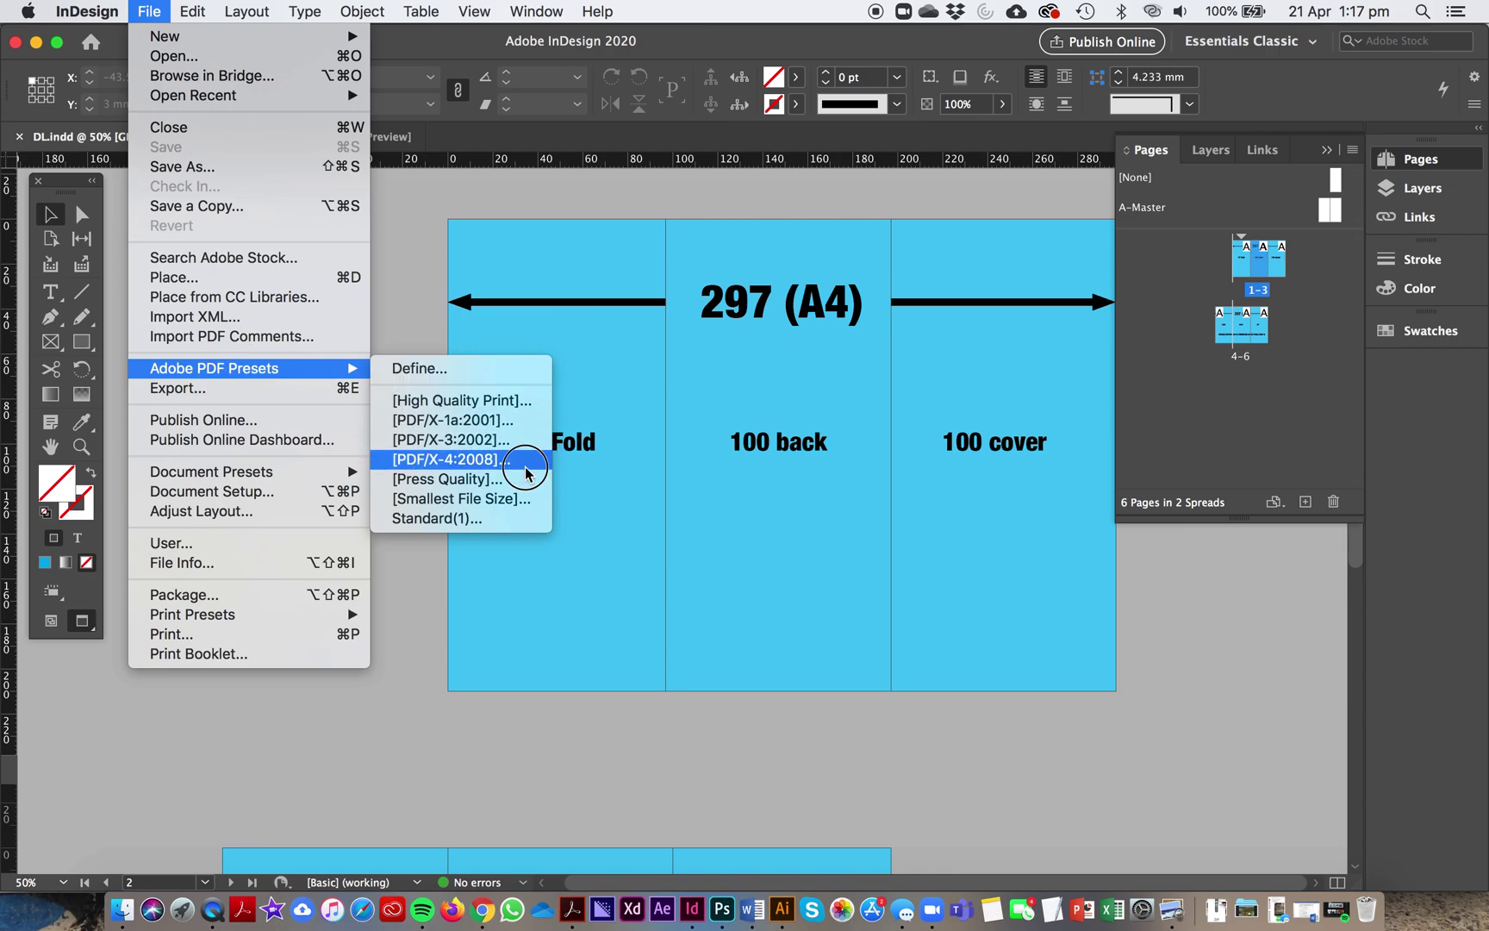
click(496, 500)
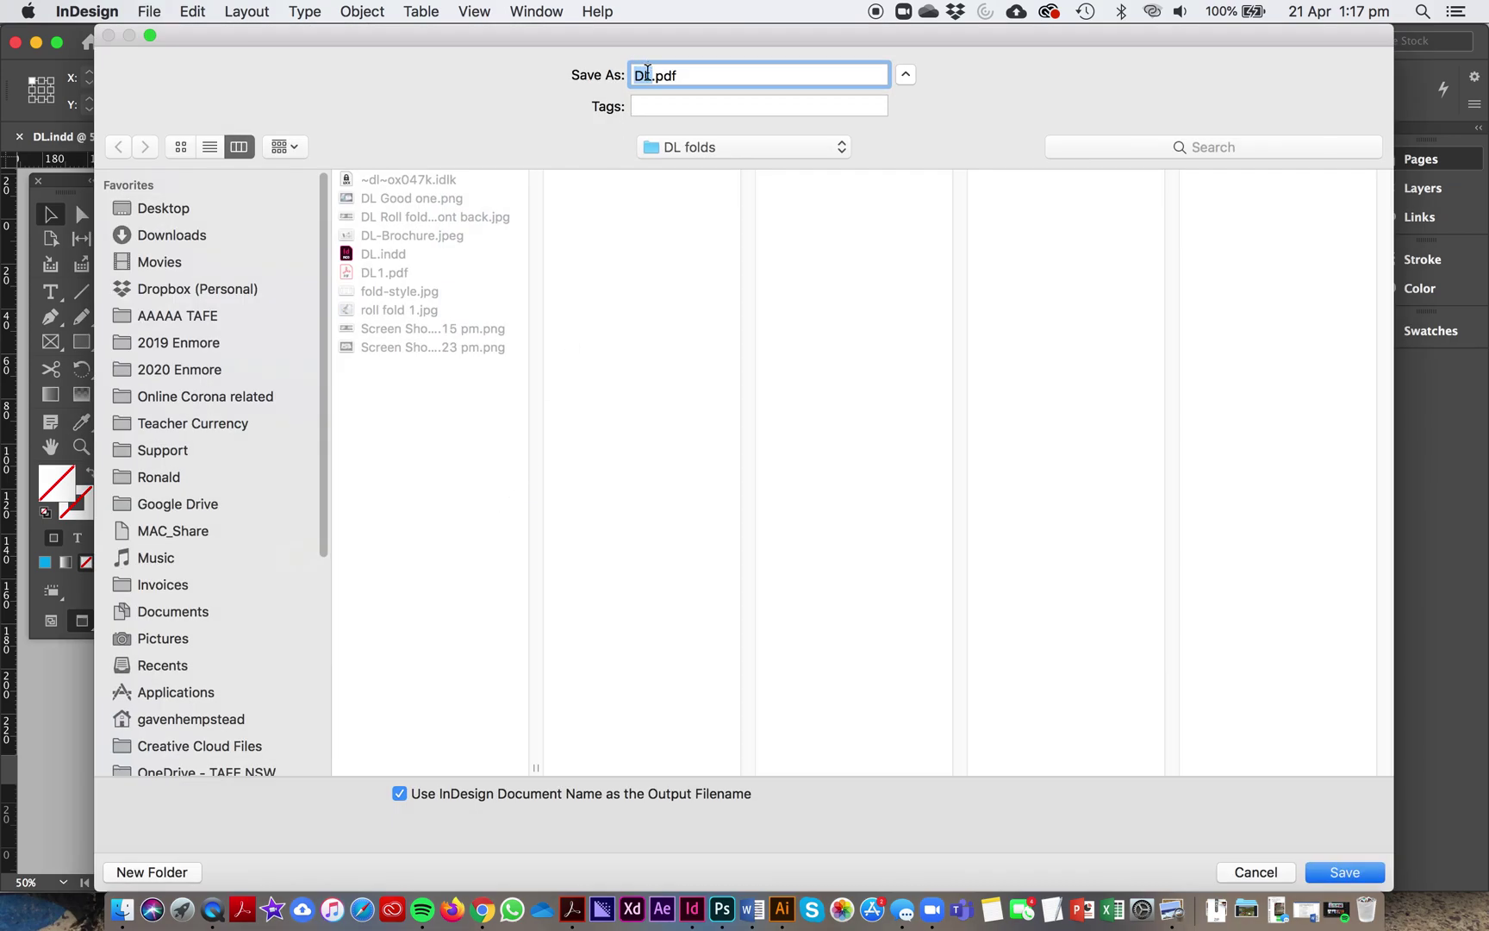
click(650, 75)
text(2)
click(1351, 873)
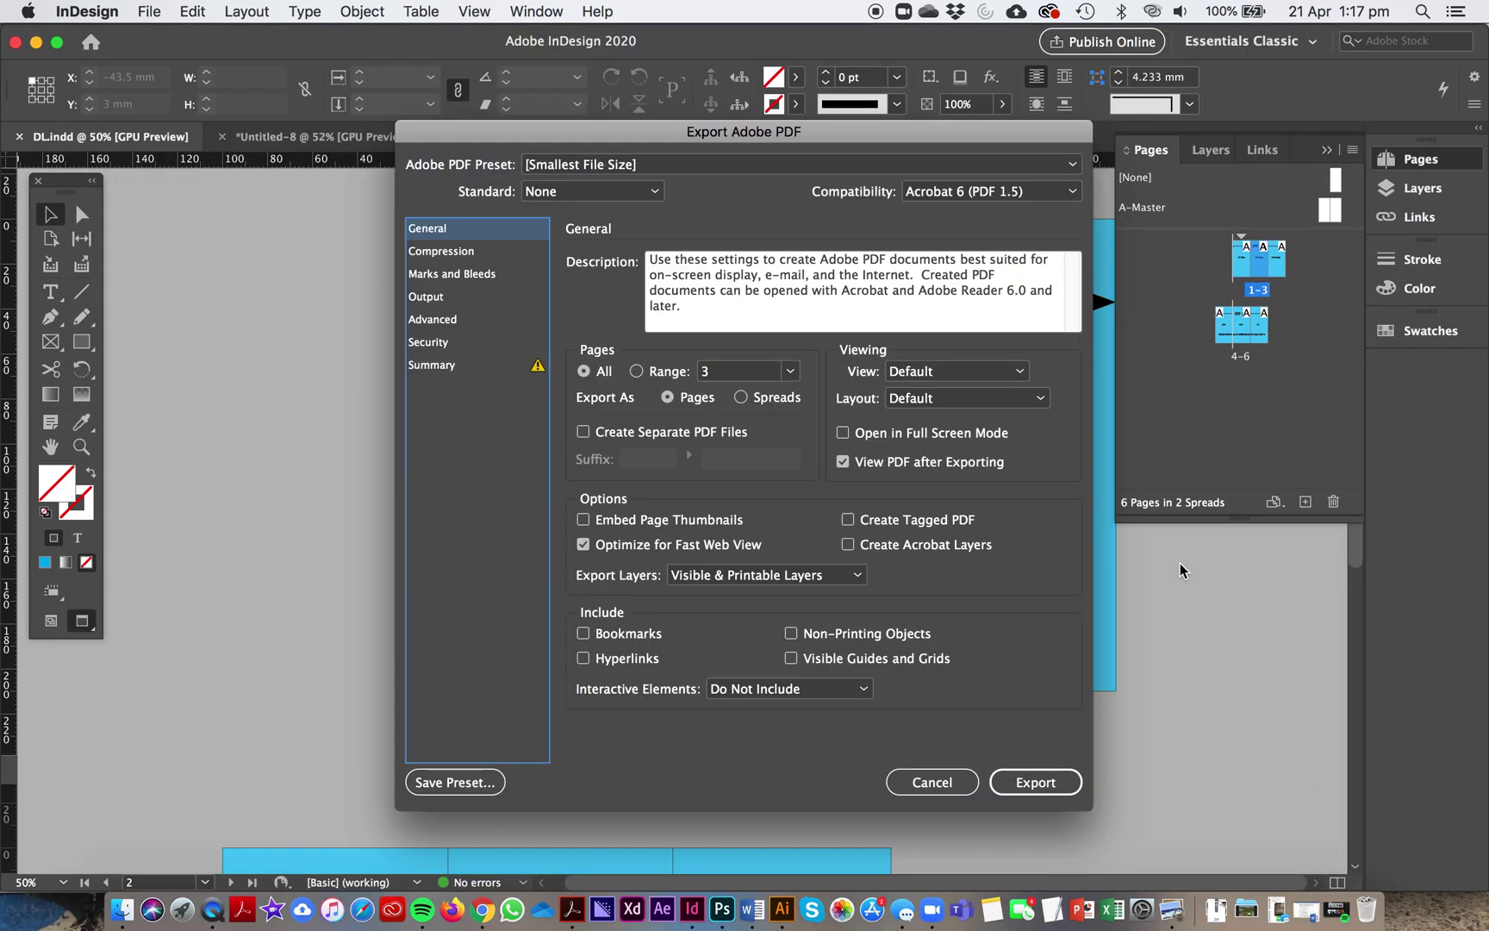
- Export the PDF as spreads with crop marks, registration marks, page information and the document bleed settings, accepting the current color settings
click(741, 398)
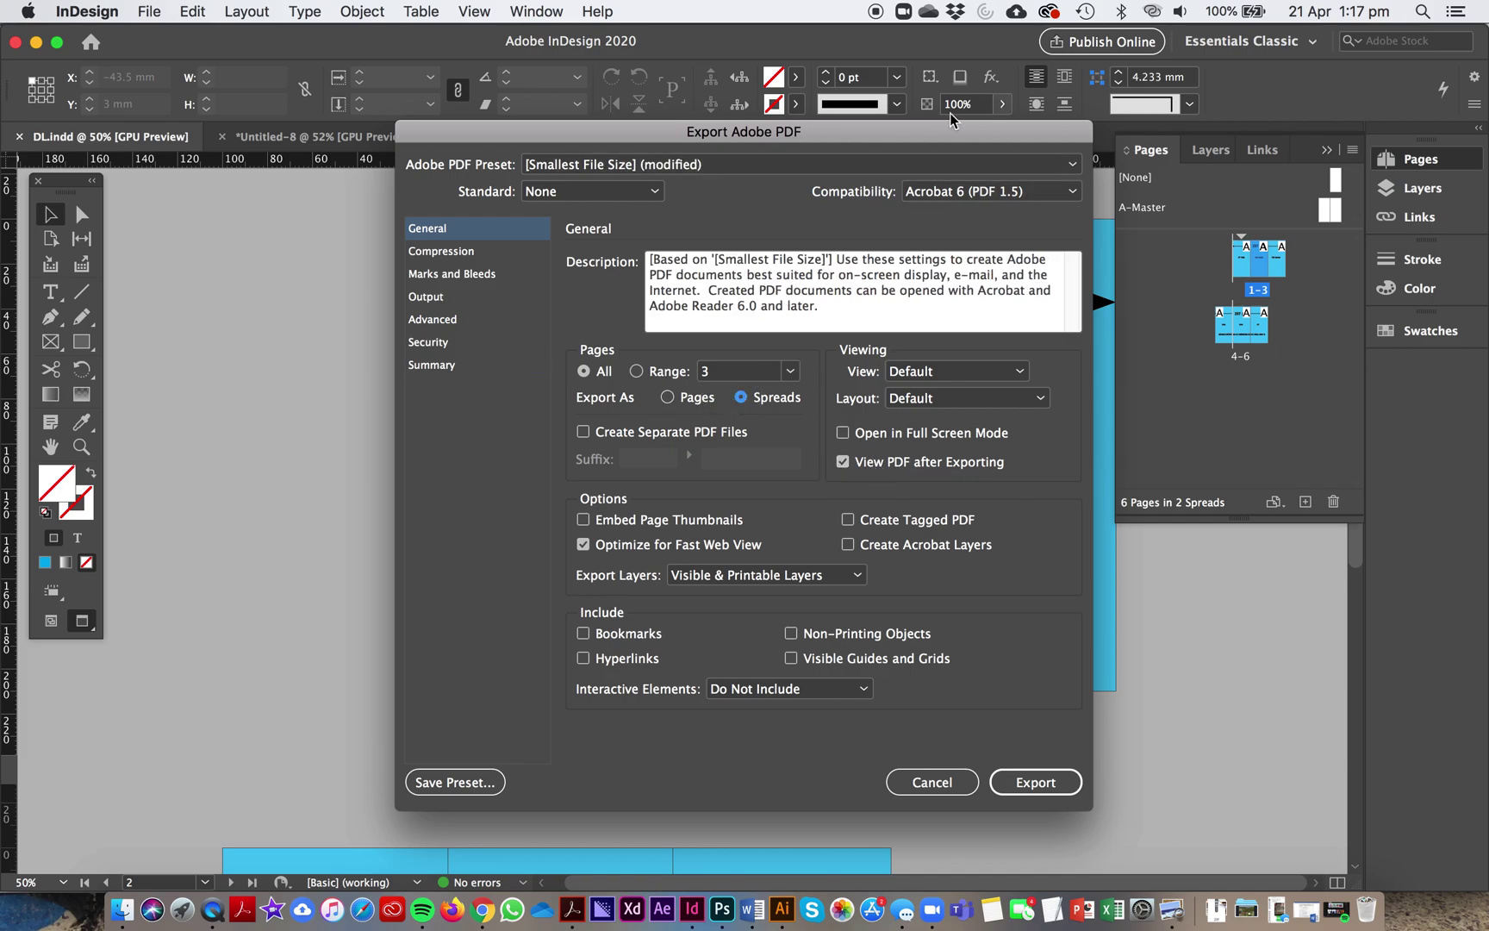
click(443, 276)
click(635, 308)
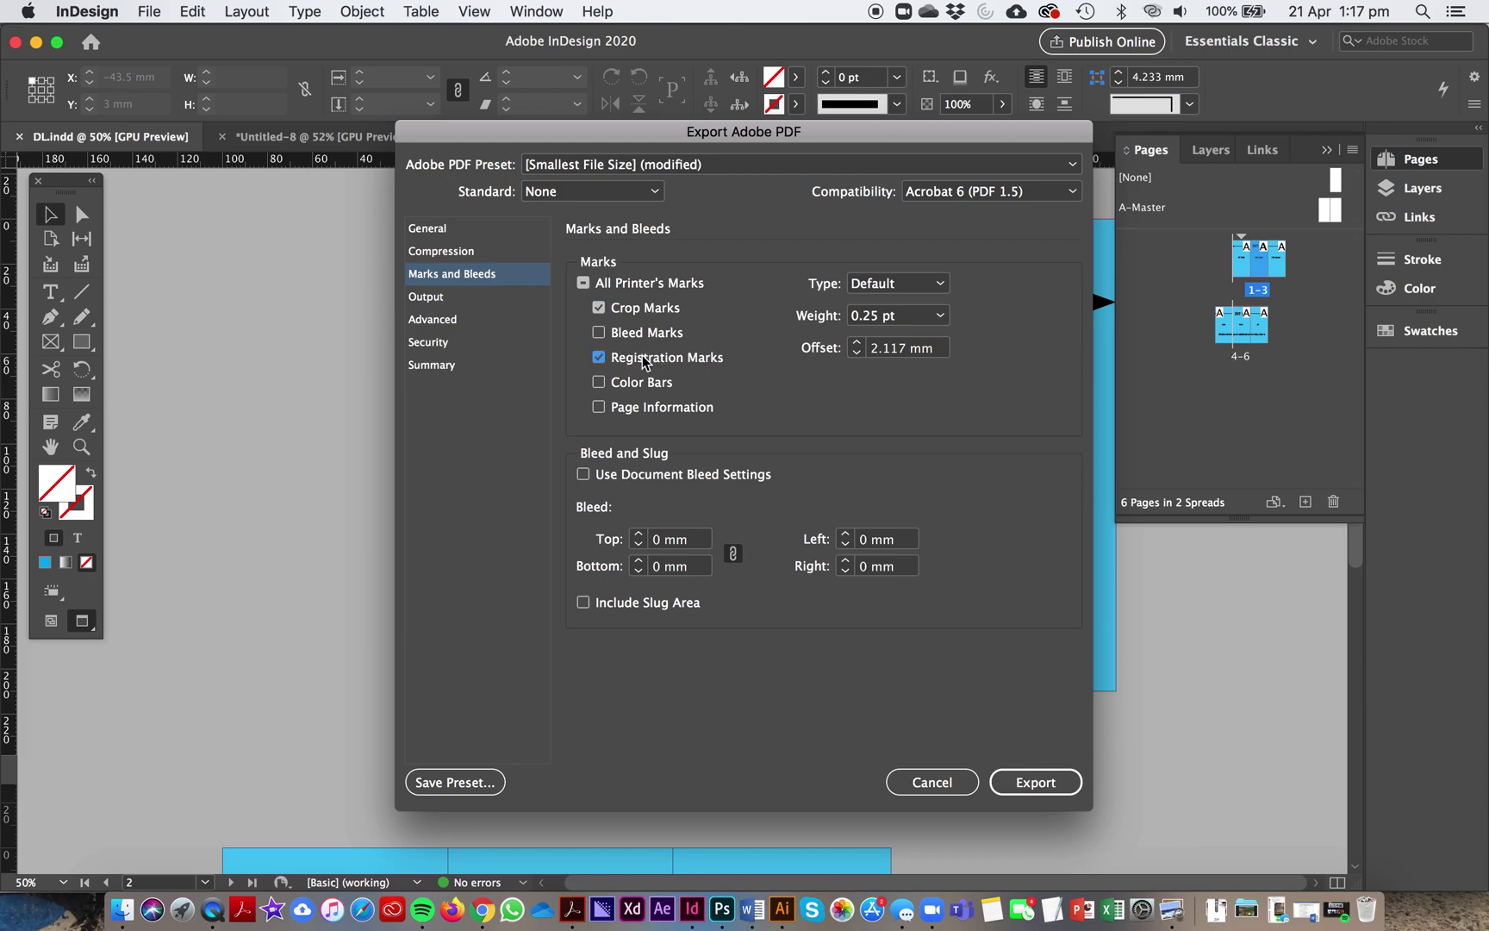
click(600, 407)
click(583, 475)
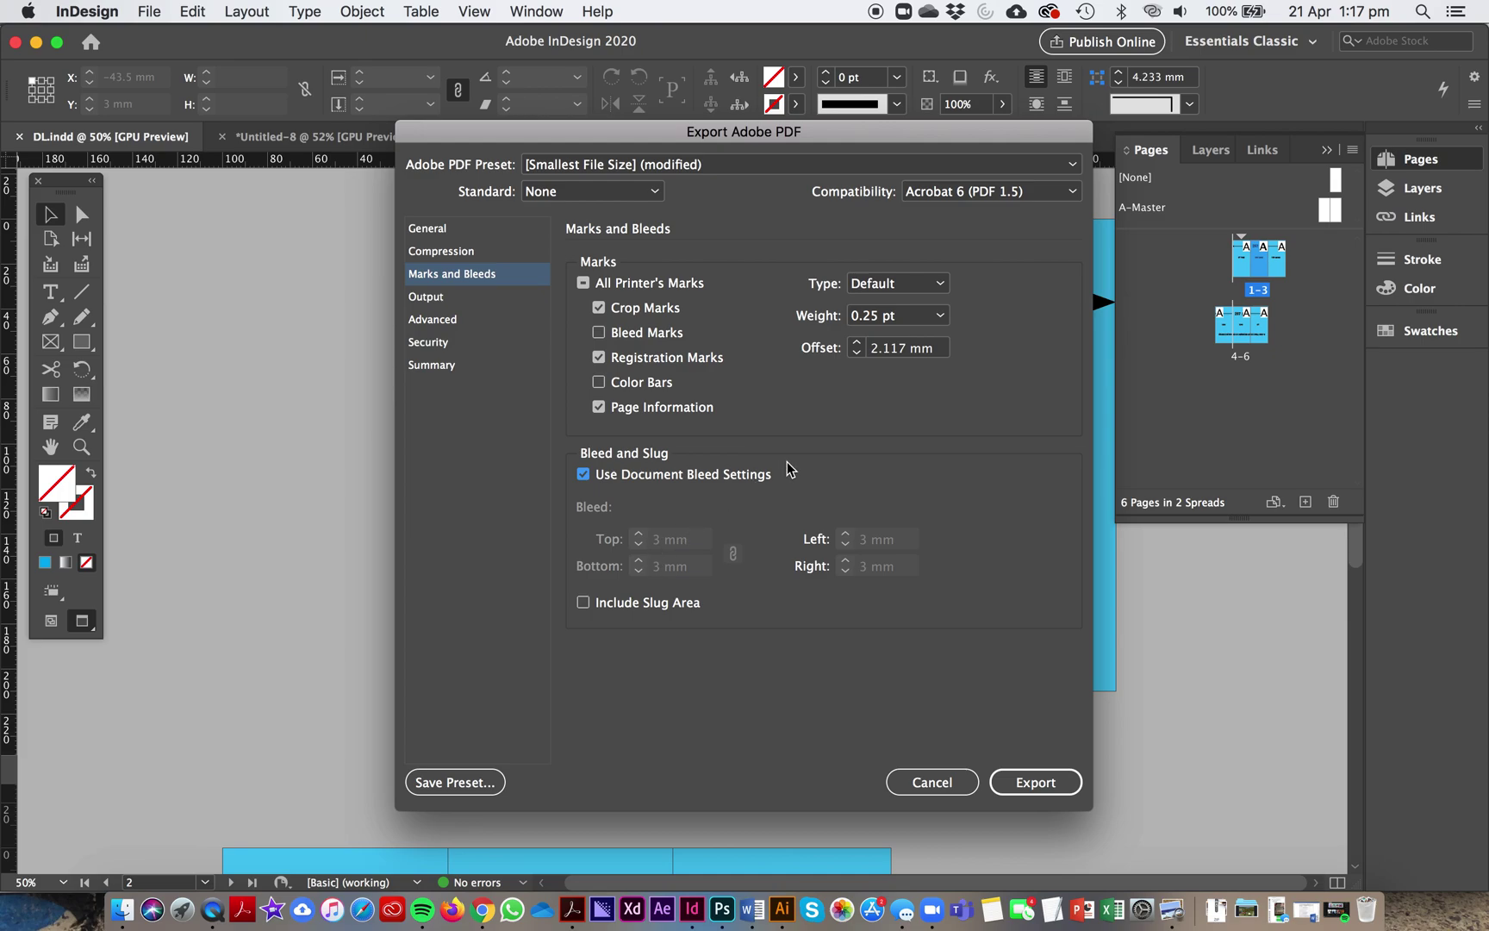
click(1035, 782)
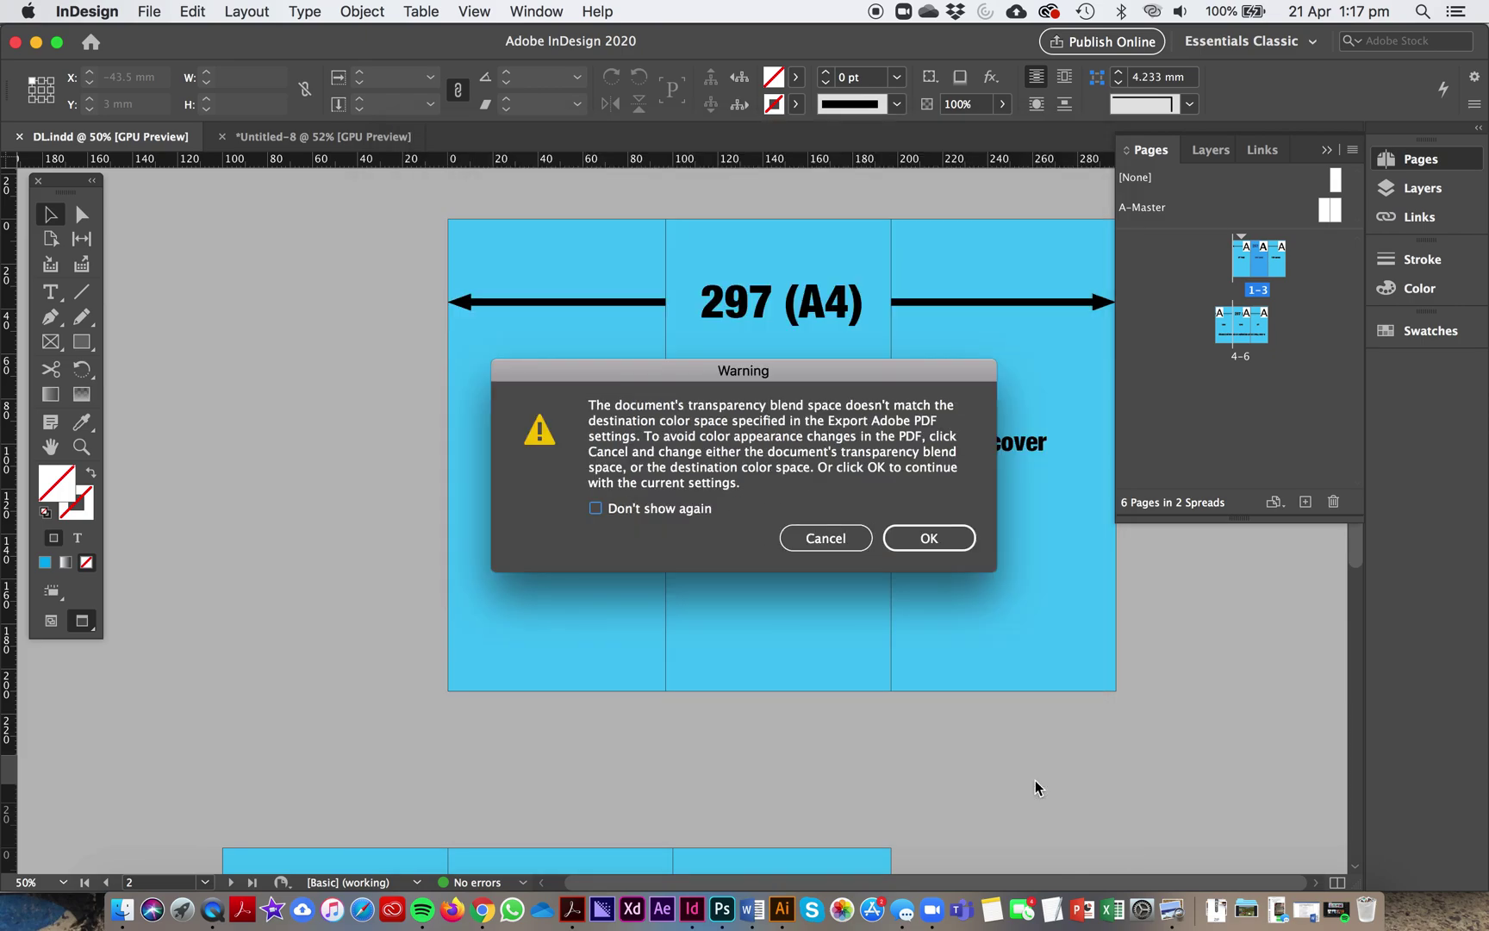
click(948, 543)
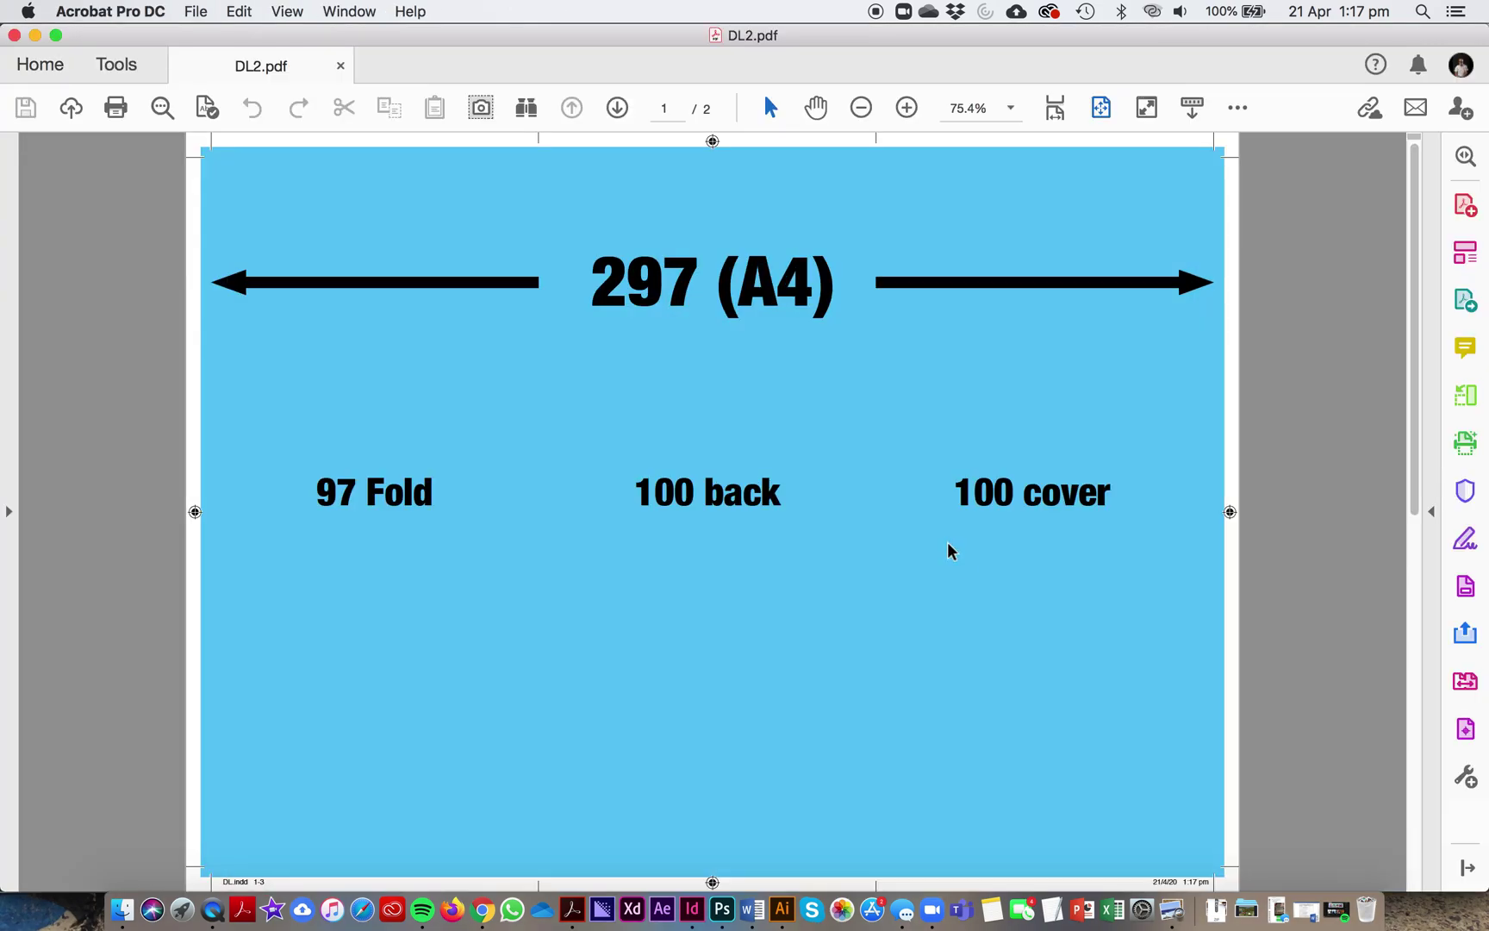
- Show the page thumbnails of DL2.pdf in Acrobat to check the exported spreads
click(11, 515)
click(23, 165)
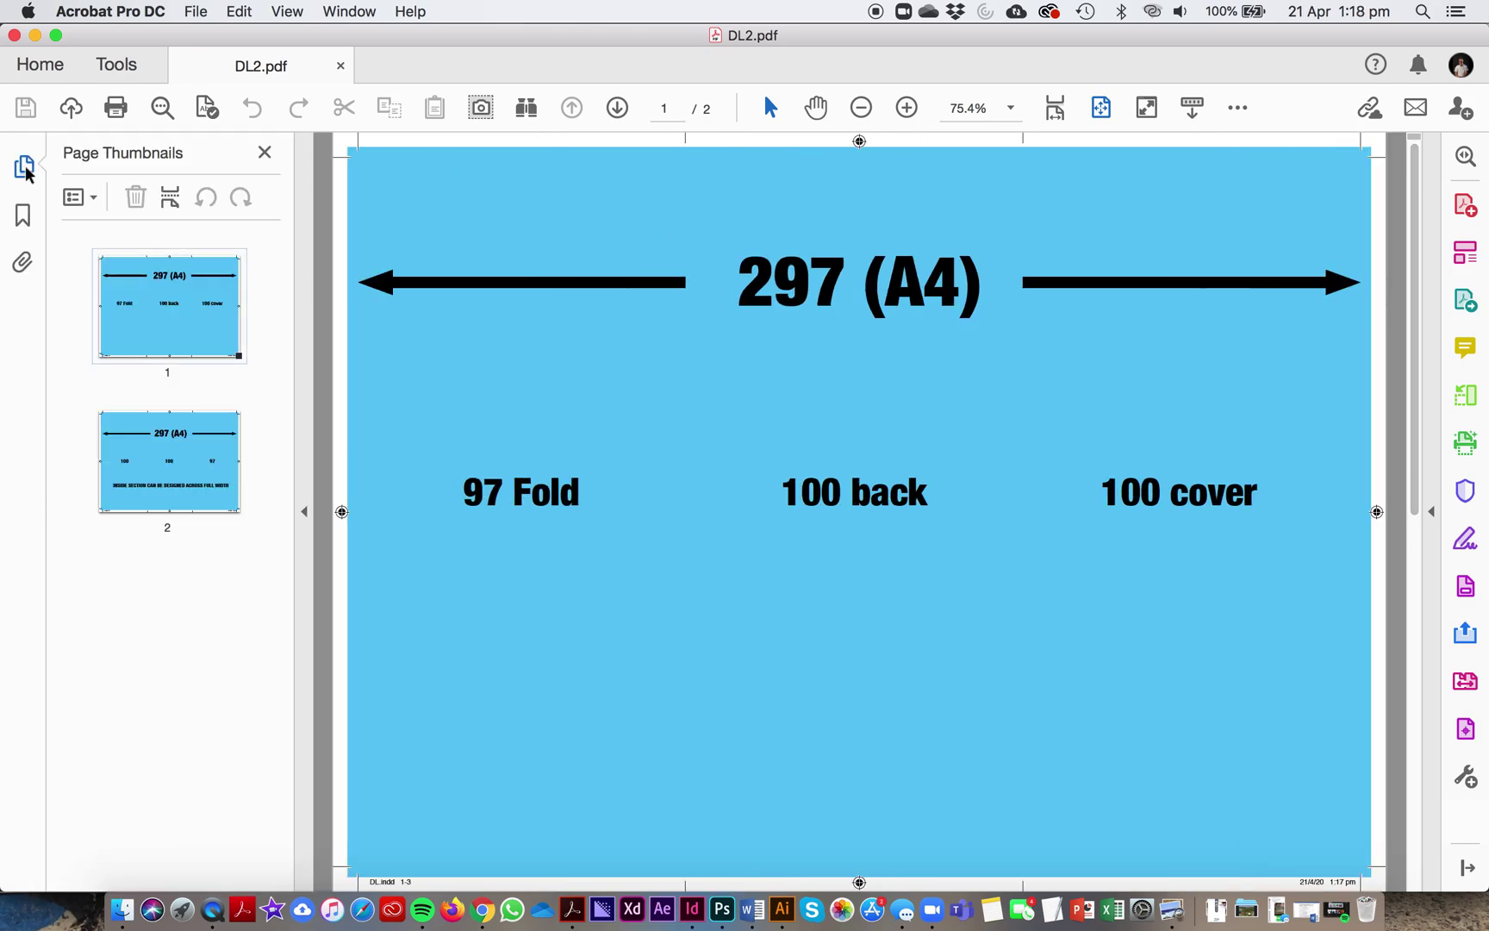